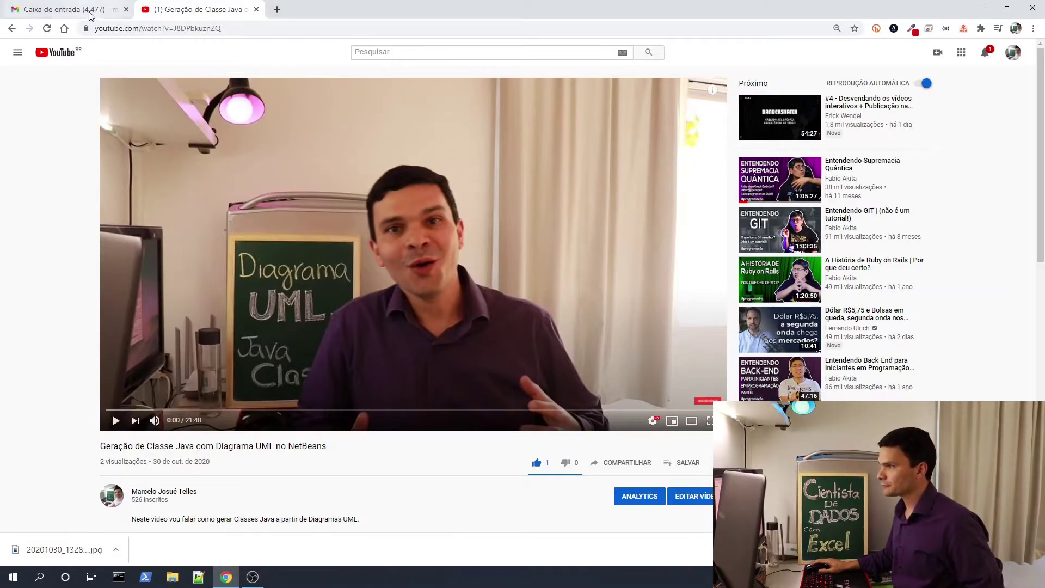
- Close the YouTube video tab and the remaining Gmail tab
click(256, 10)
click(126, 10)
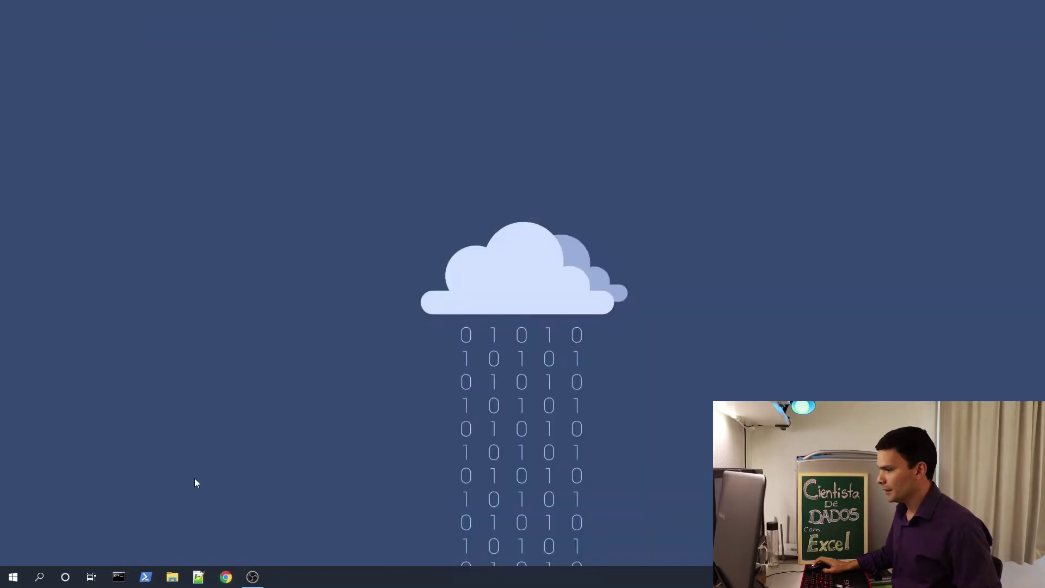
- Open Chrome and go to the datapoa.com.br site
click(225, 576)
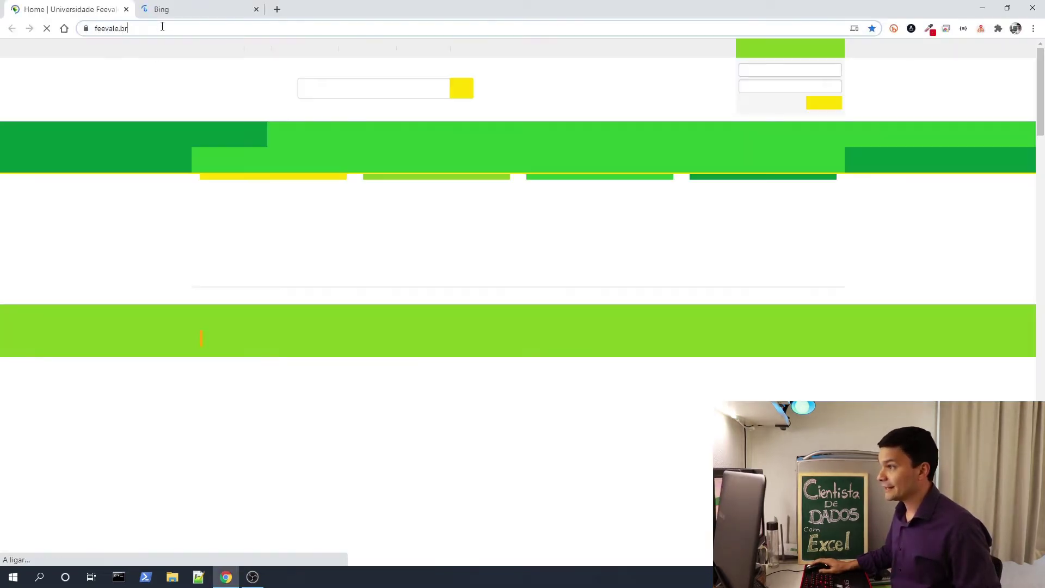
click(162, 26)
text(data)
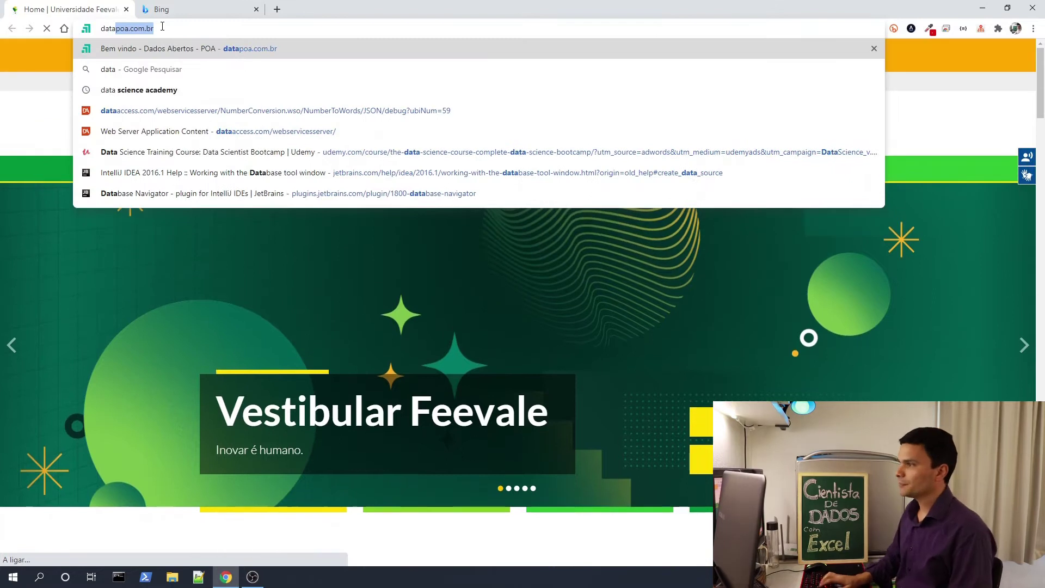
key(Return)
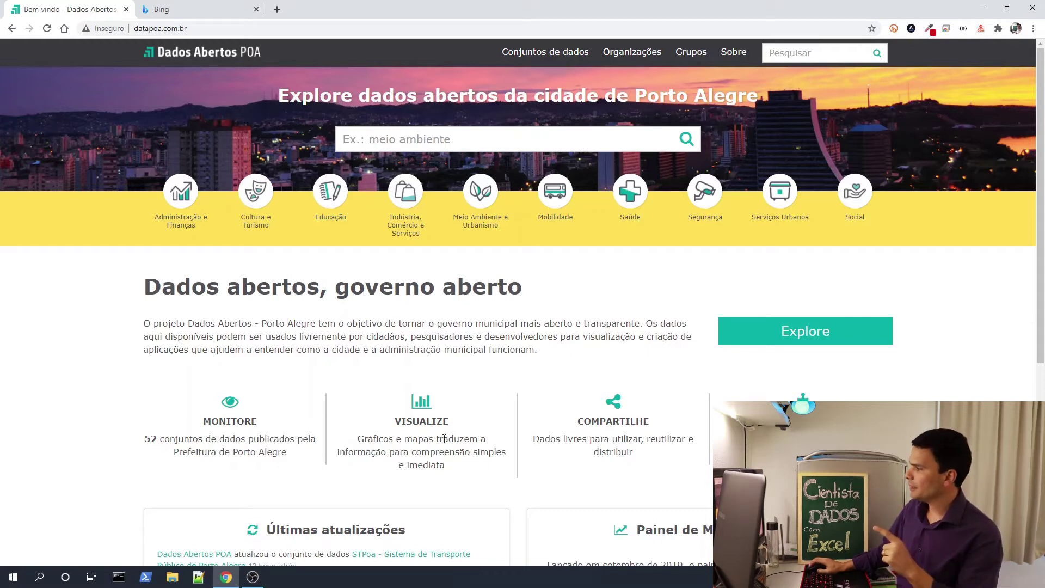
- Open the dataset catalogue, filter it to the EPTC organization and scroll the results
click(789, 337)
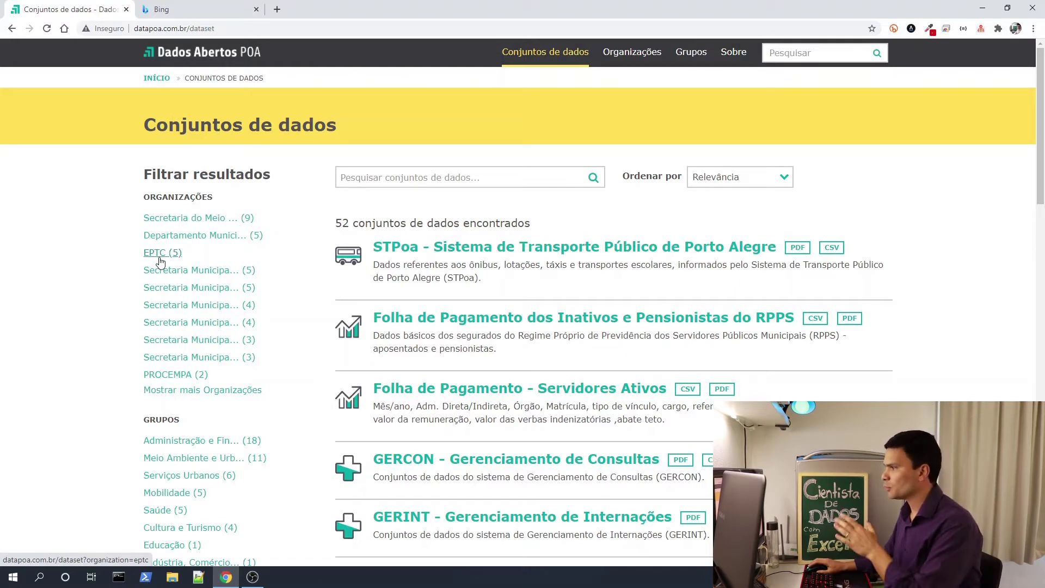
click(160, 254)
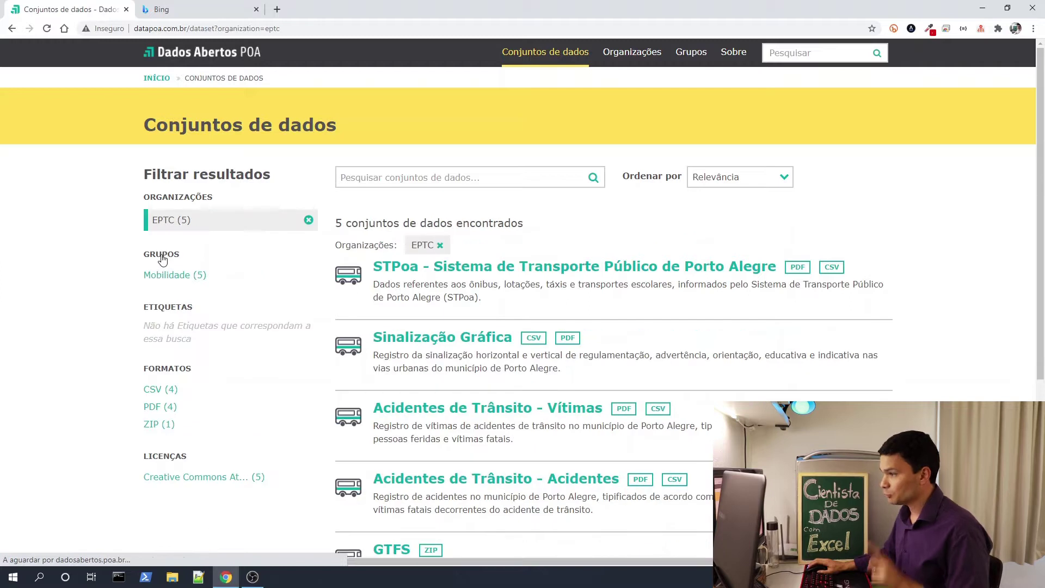
scroll(381, 409, down, 2)
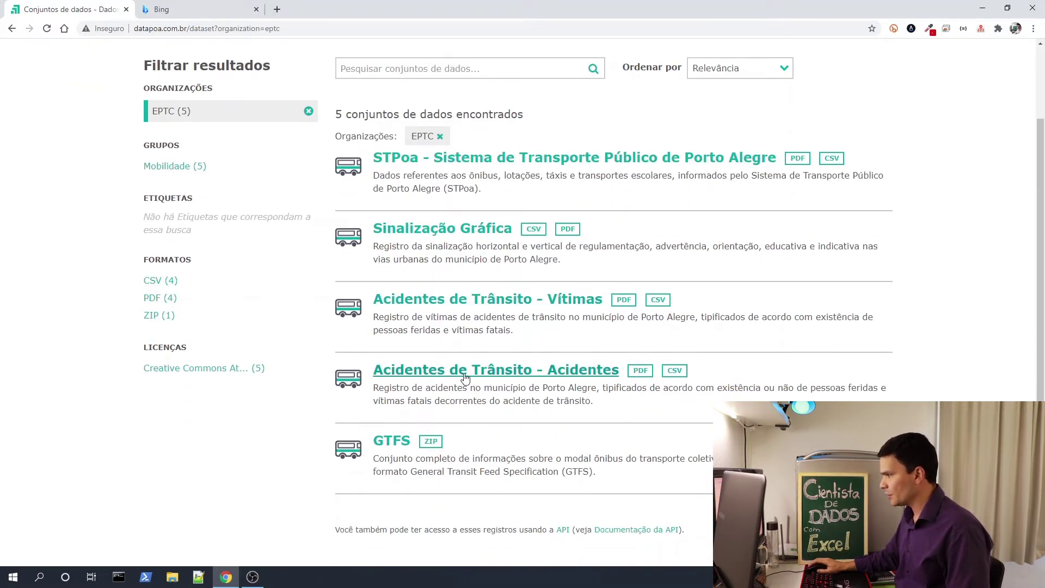
- Open the Acidentes de Trânsito - Acidentes dataset, preview its CSV and download cat_acidentes.csv
click(433, 376)
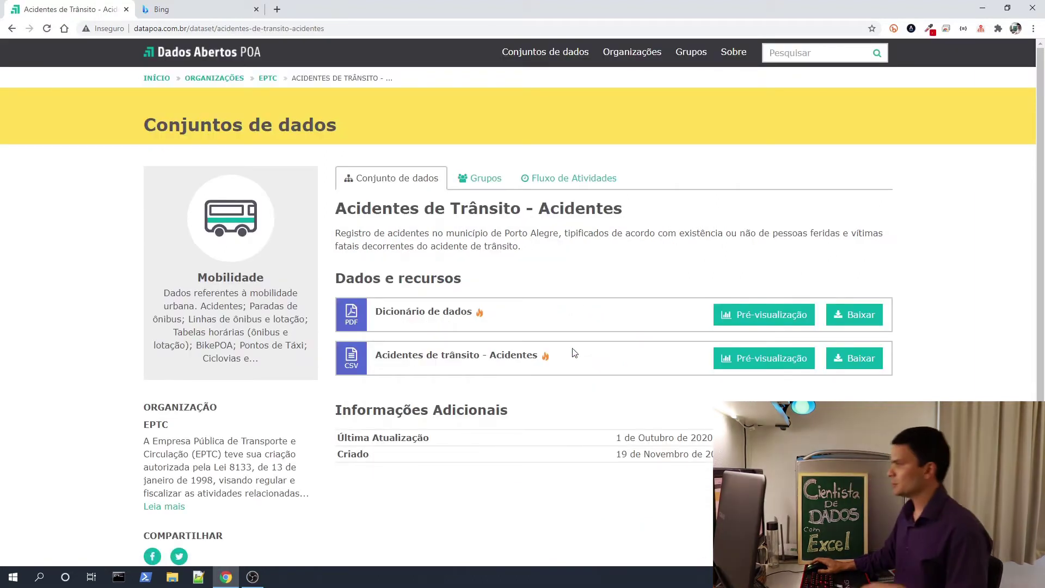
click(767, 363)
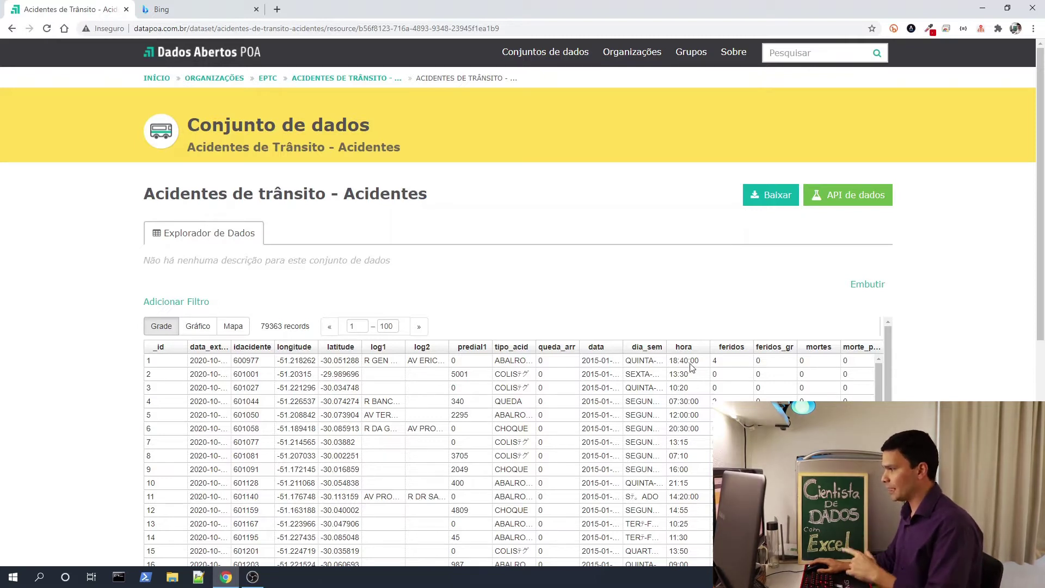
click(774, 197)
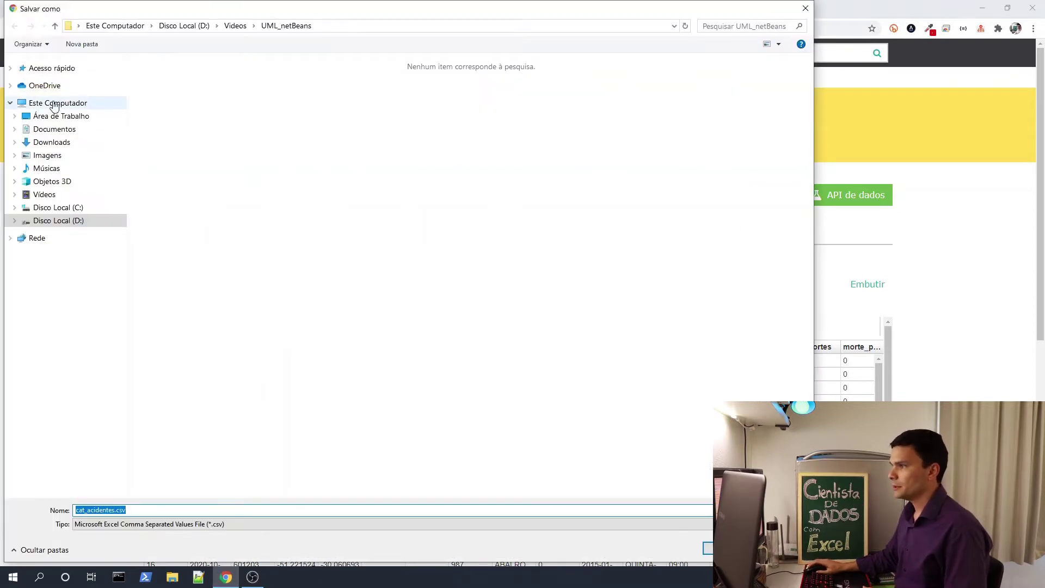
- Create a CientistaDados folder on the desktop and save cat_acidentes.csv inside it
click(59, 116)
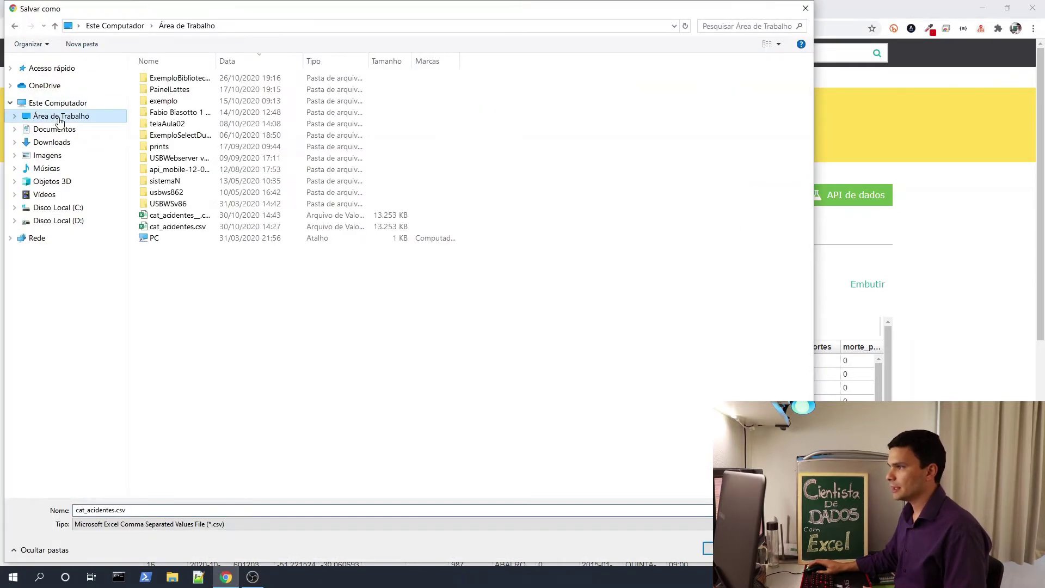
click(84, 45)
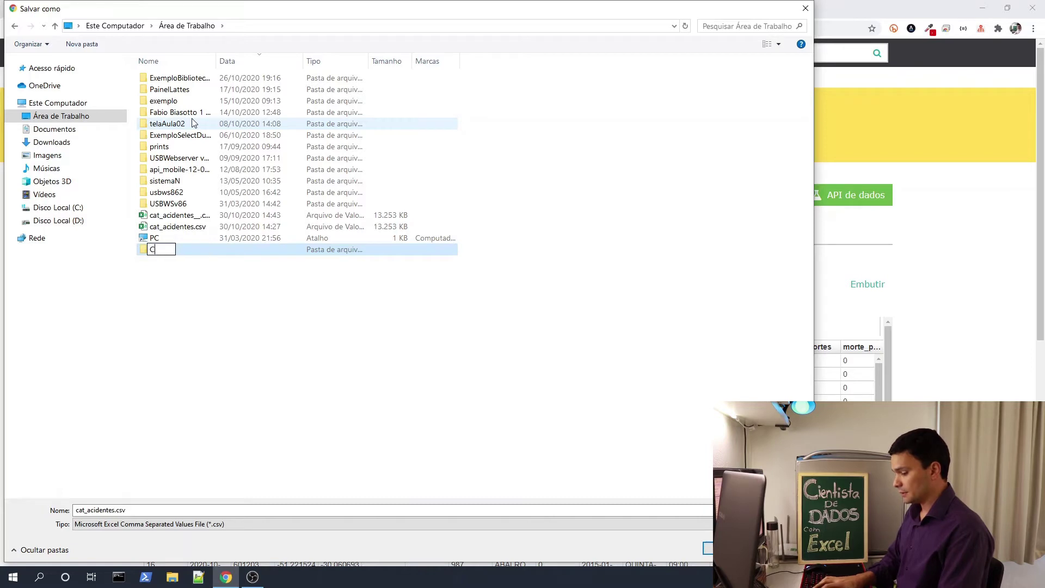
text(CientistaDado)
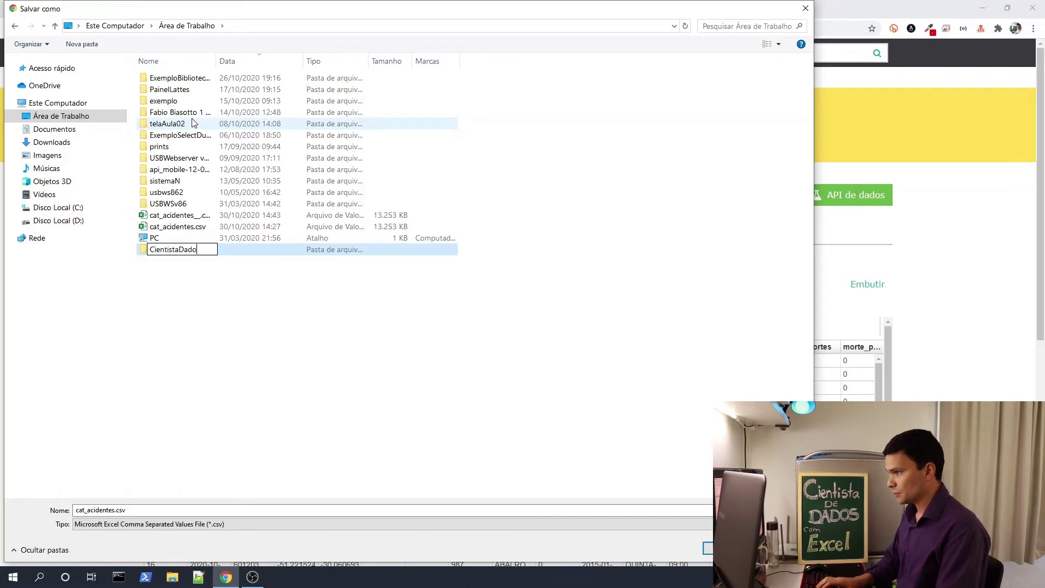
text(s)
key(Return)
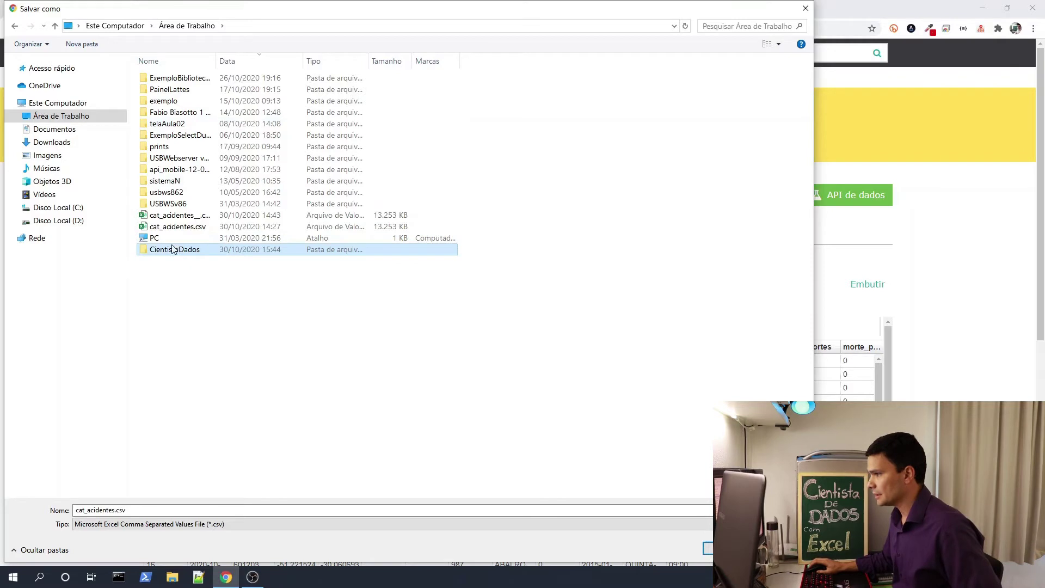
double_click(177, 251)
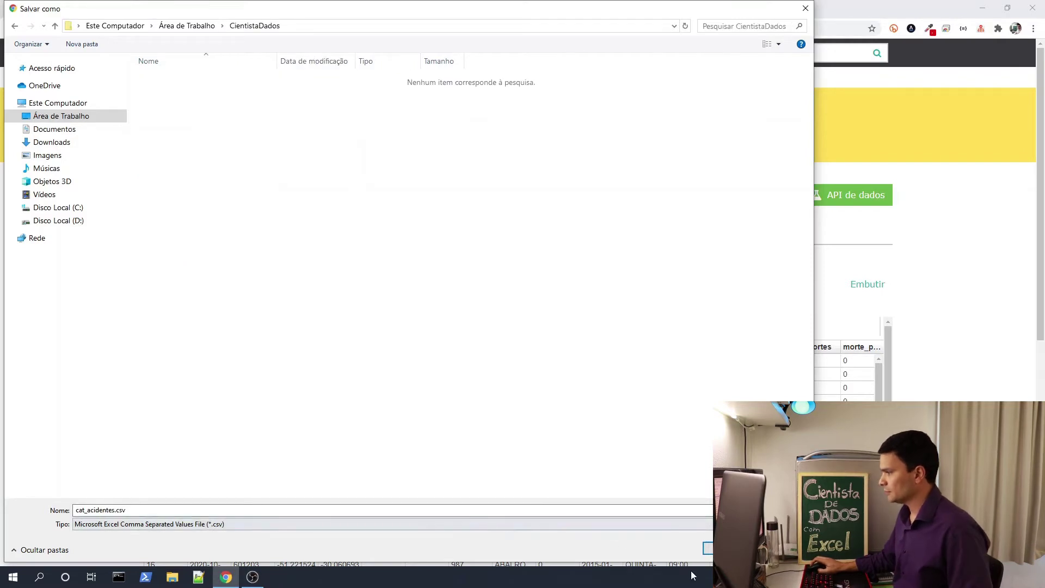
key(Return)
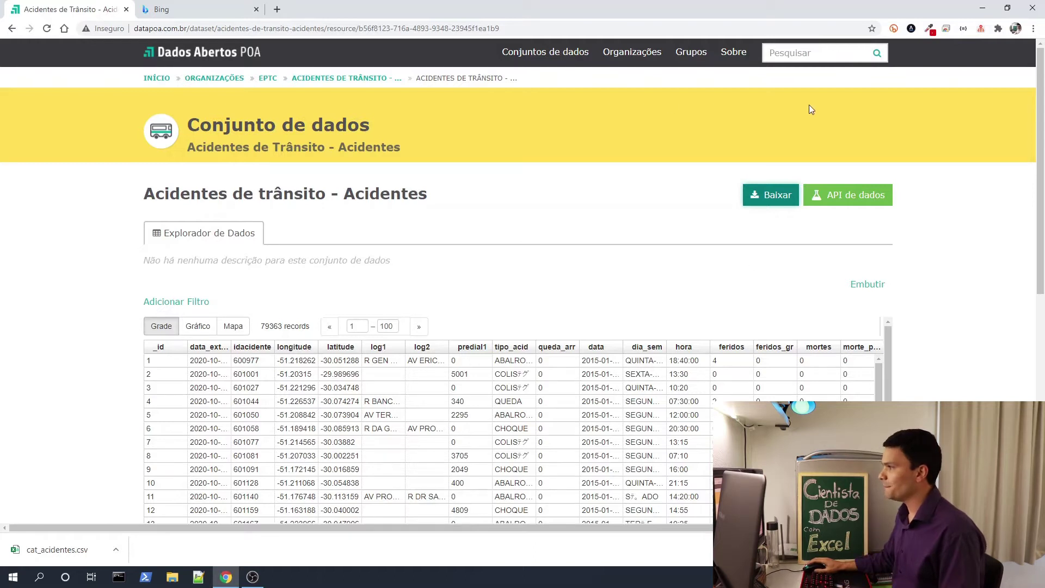
- Open the desktop's CientistaDados folder in File Explorer and bring up the cat_acidentes.csv context menu
click(173, 578)
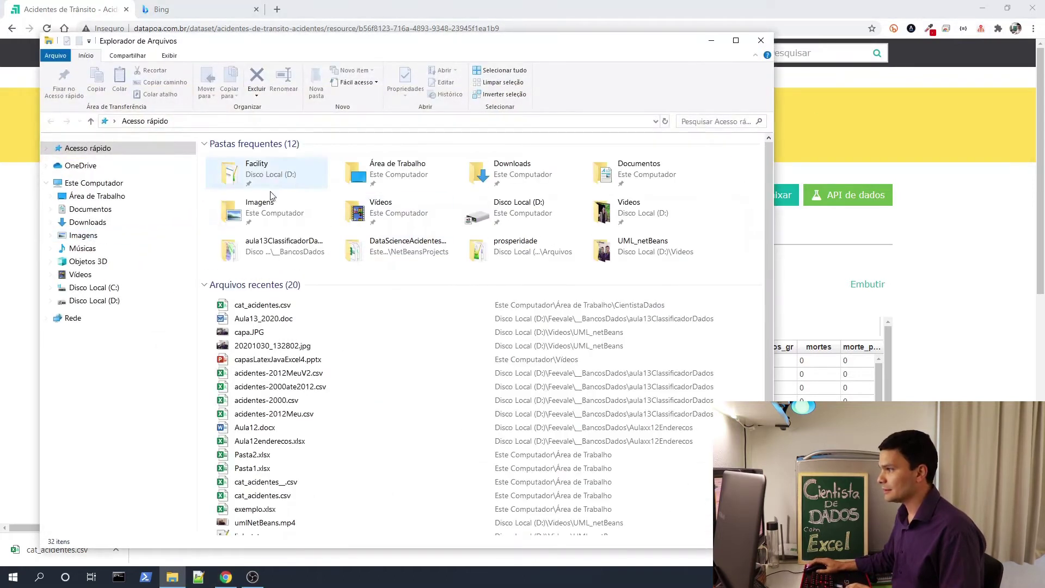
click(101, 196)
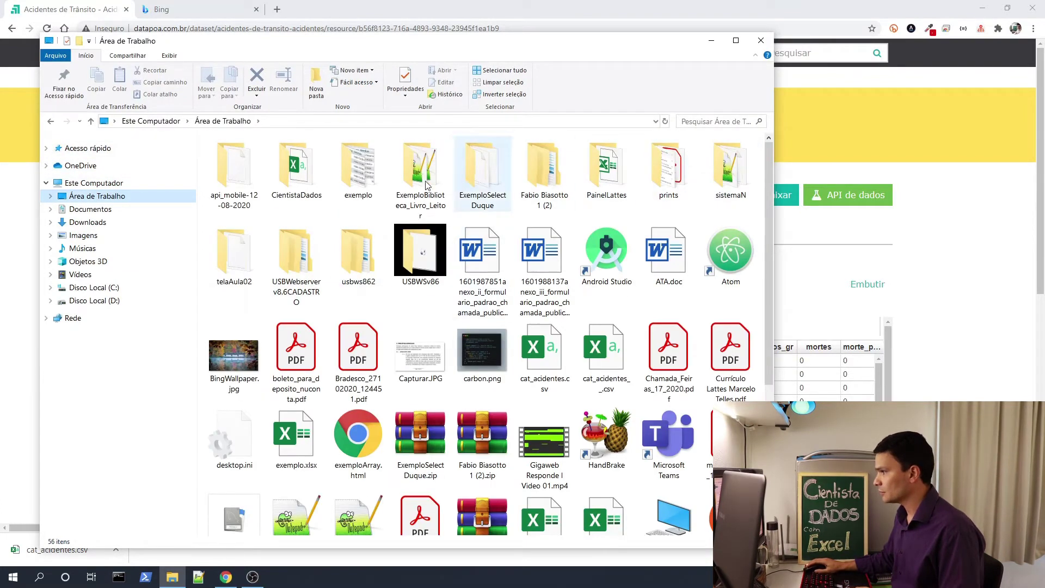
double_click(294, 172)
click(253, 162)
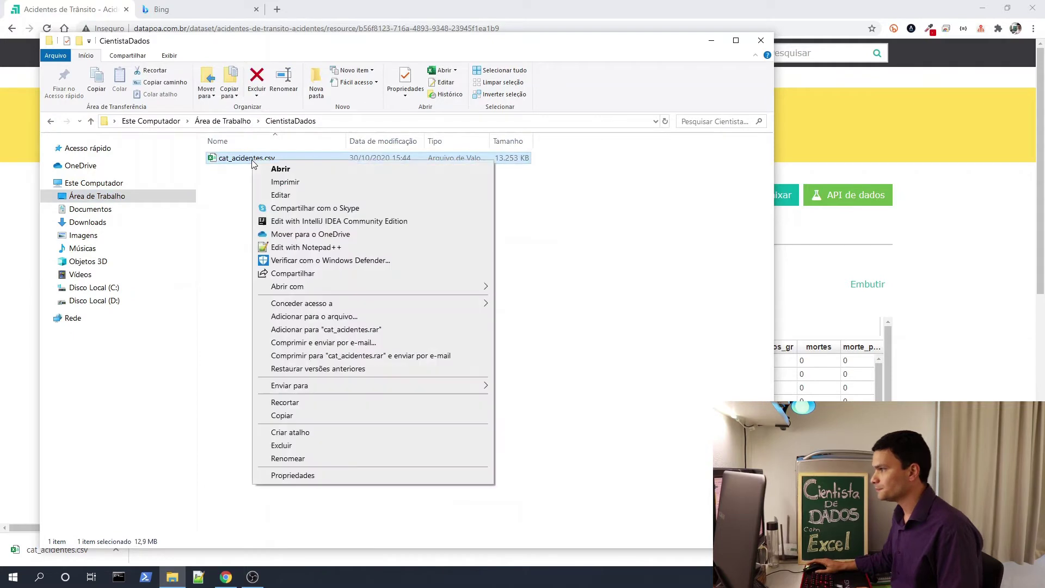
right_click(254, 164)
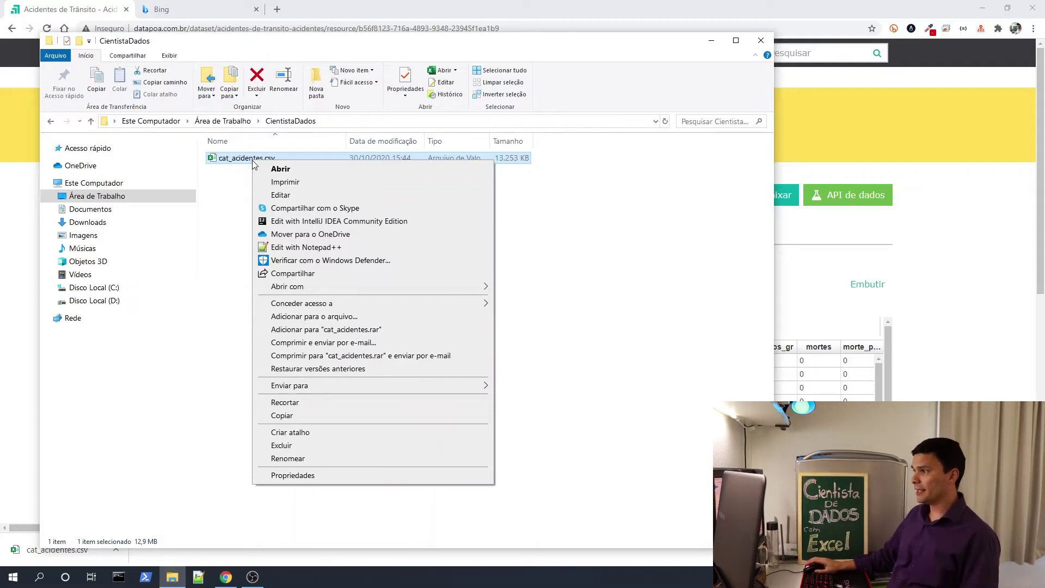
- Launch Excel through a Start search for 'exc' and create the blank workbook Pasta1
click(14, 581)
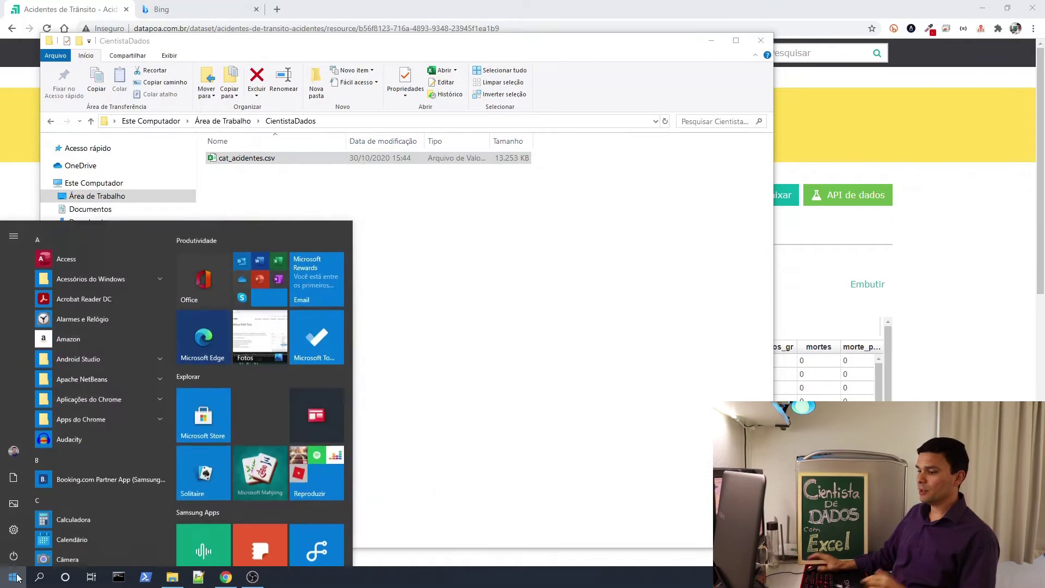
text(exc)
key(Return)
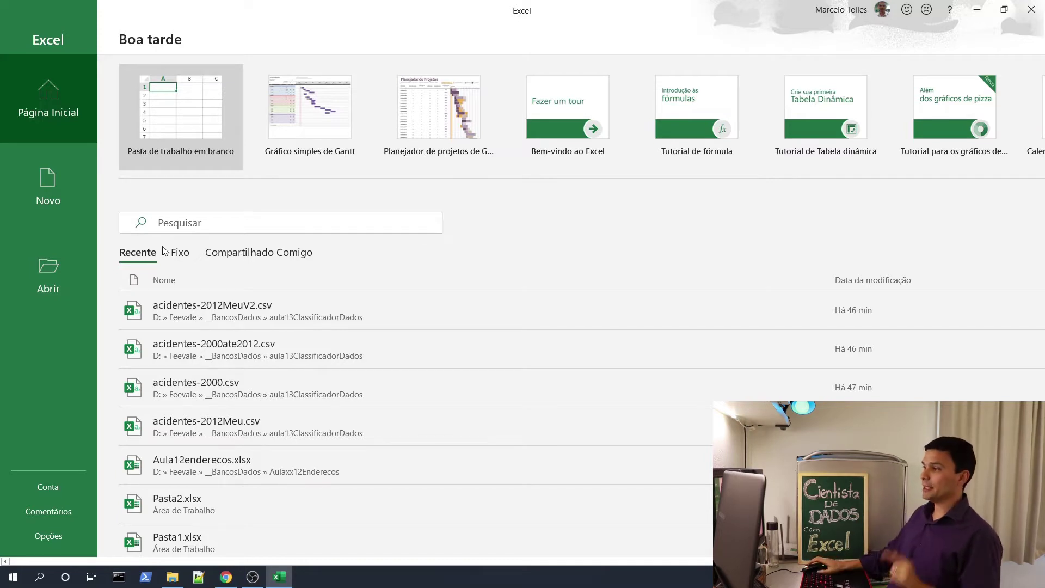
click(202, 125)
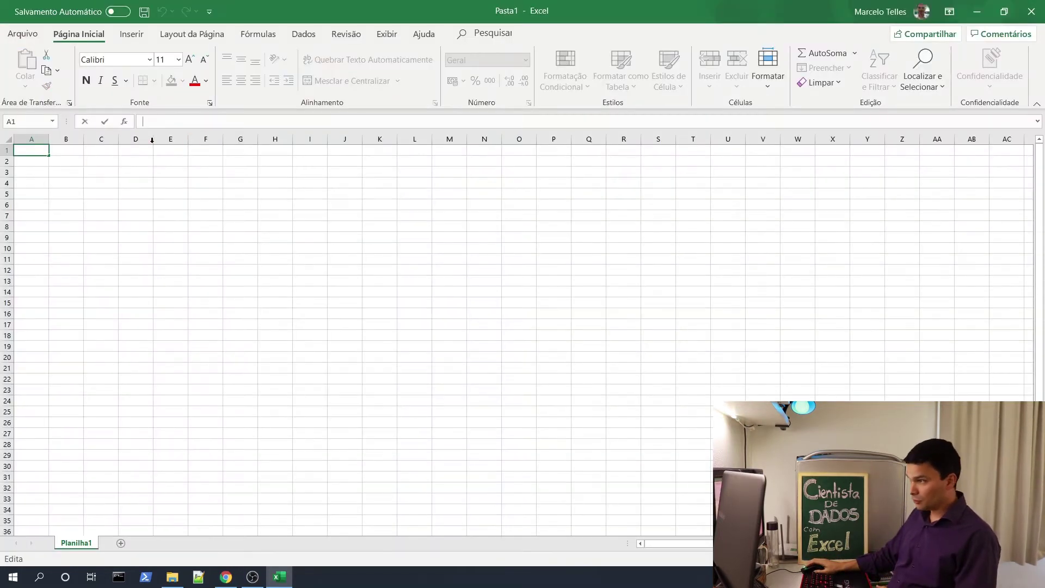
- Choose Dados > Obter Dados > De Arquivo > De Text/CSV to open Importar dados
click(304, 35)
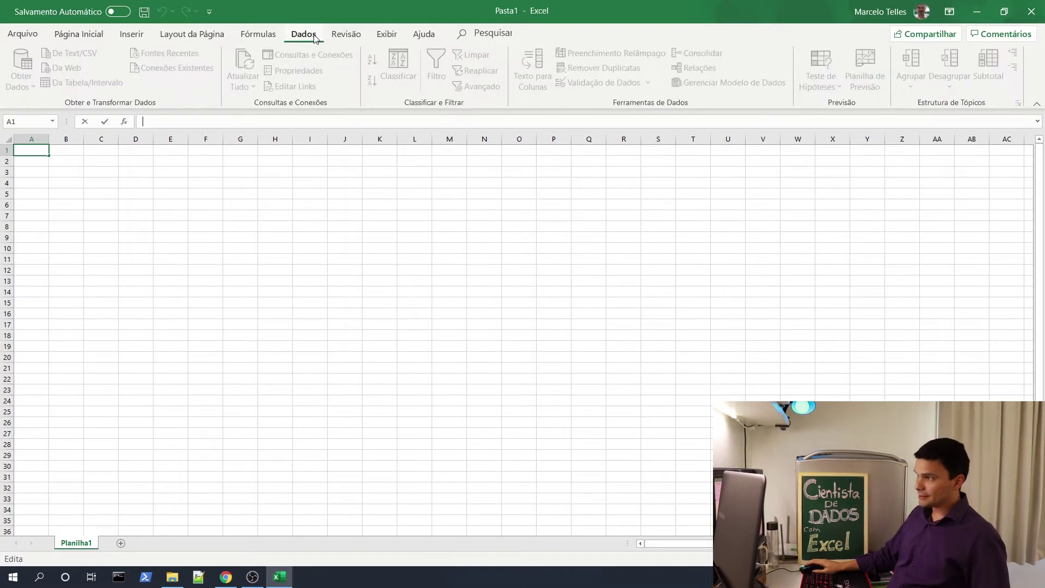
click(283, 223)
click(25, 76)
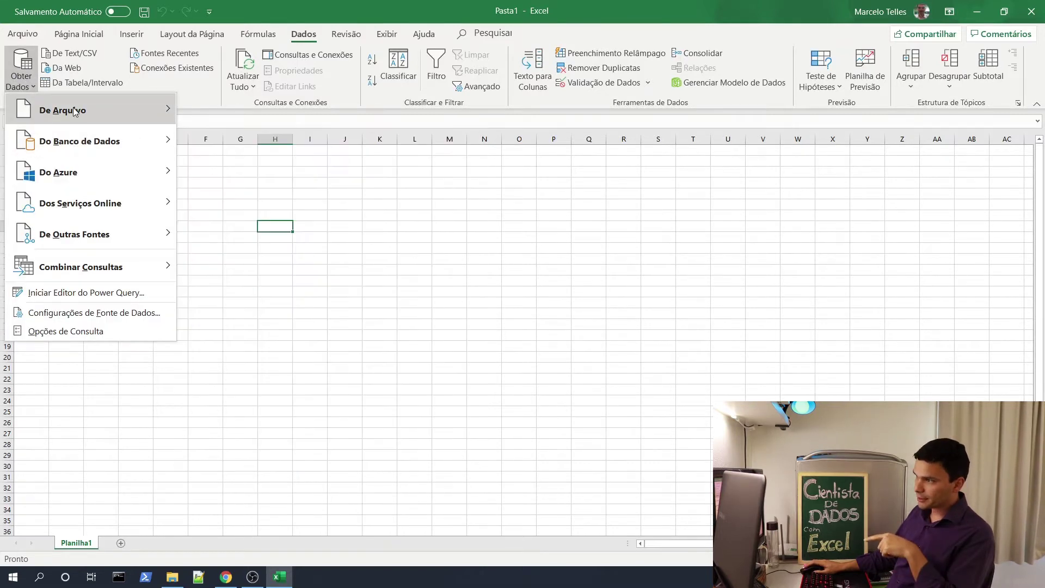
mouse_move(62, 110)
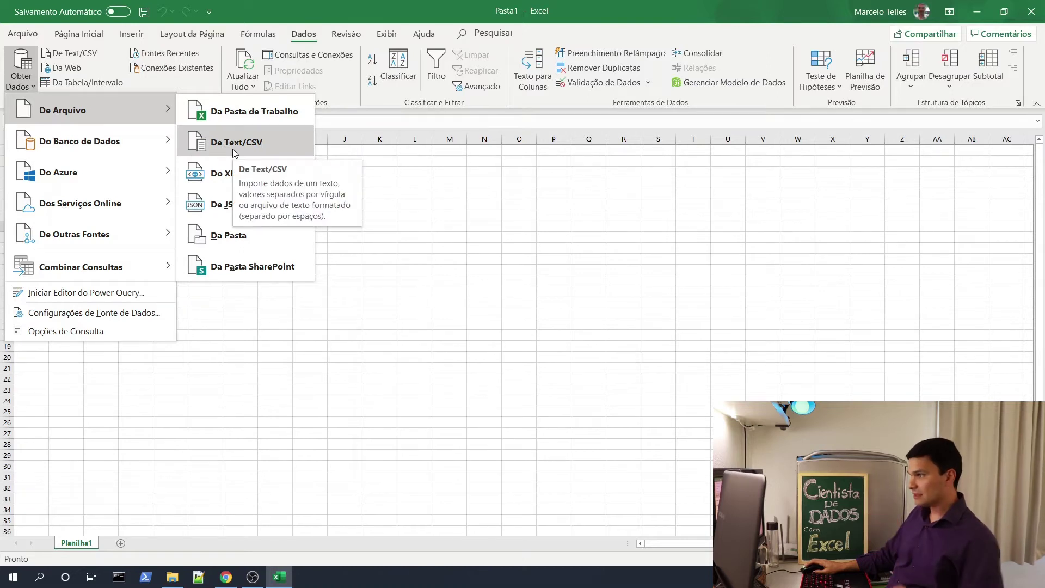
click(233, 149)
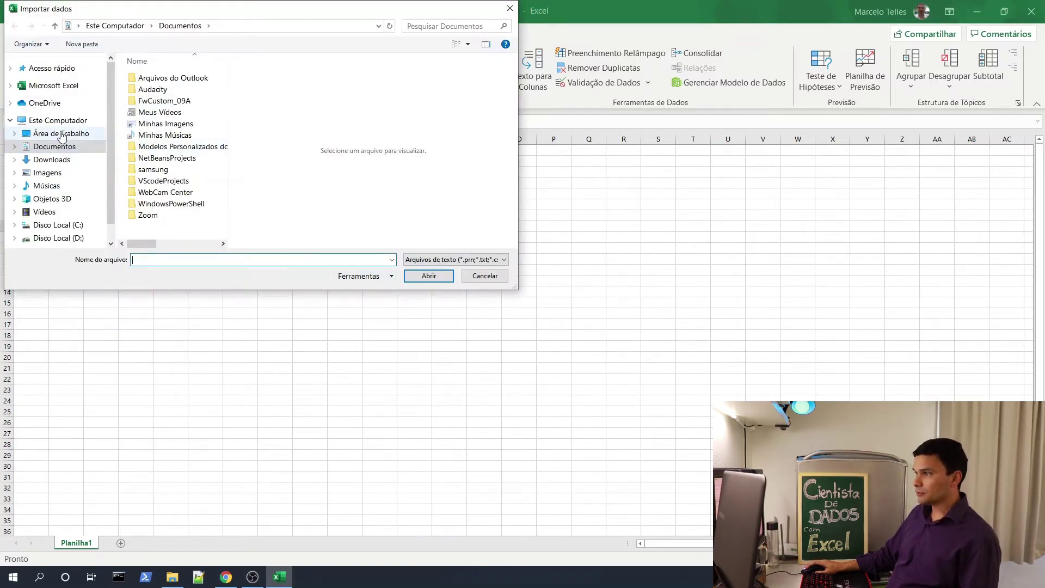
- Select cat_acidentes.csv from the desktop's CientistaDados folder for import
click(61, 133)
double_click(170, 78)
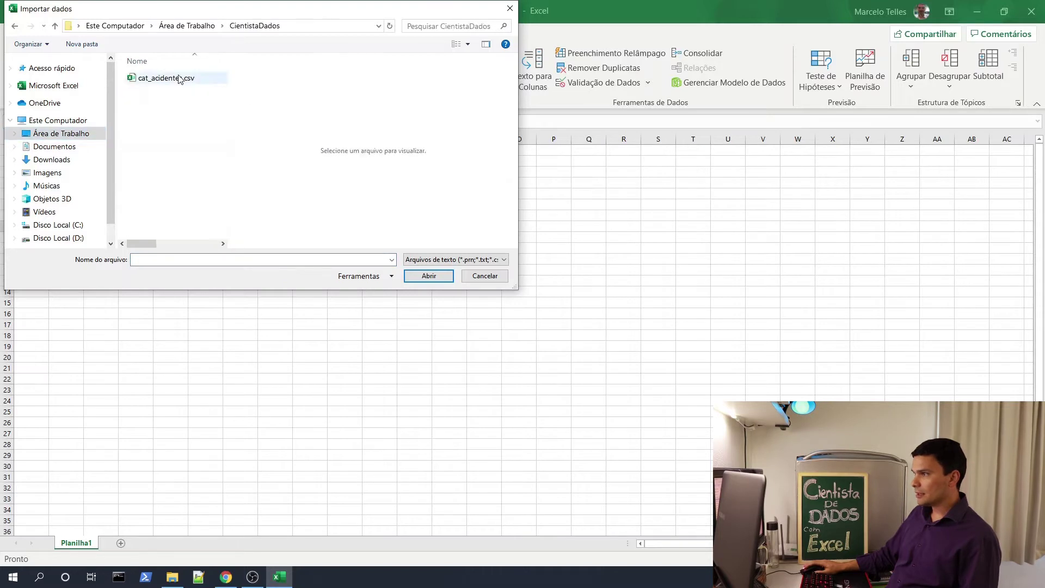
double_click(179, 79)
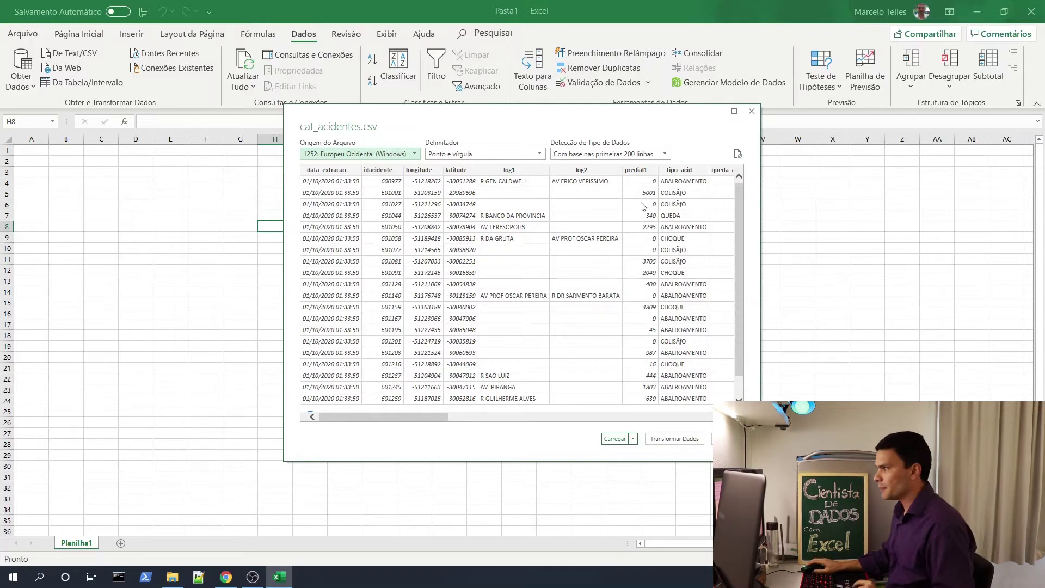
- Set Detecção de Tipo de Dados to 'Não detectar tipos de dados' and review the preview columns
click(618, 154)
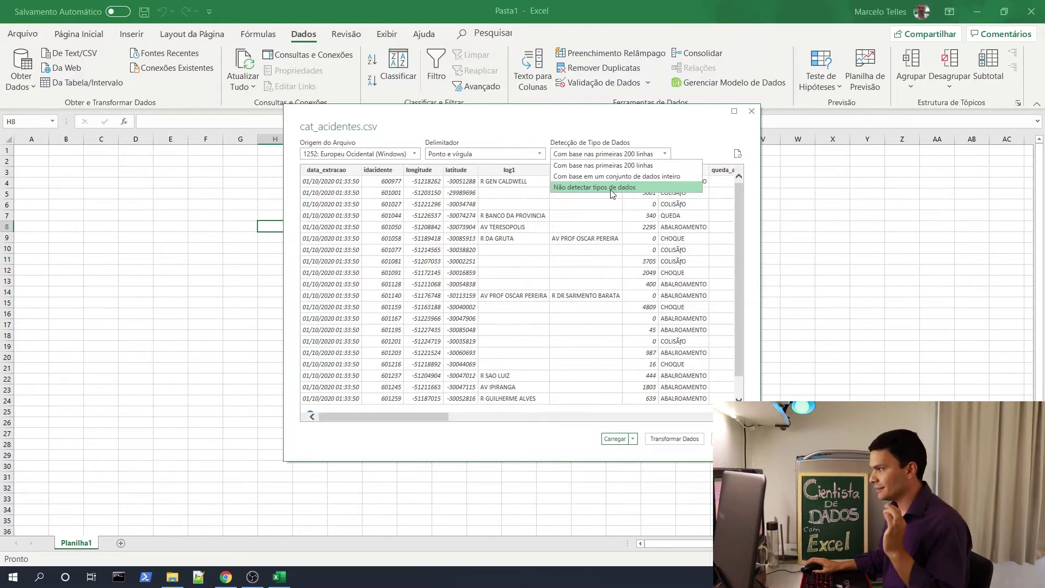
click(612, 188)
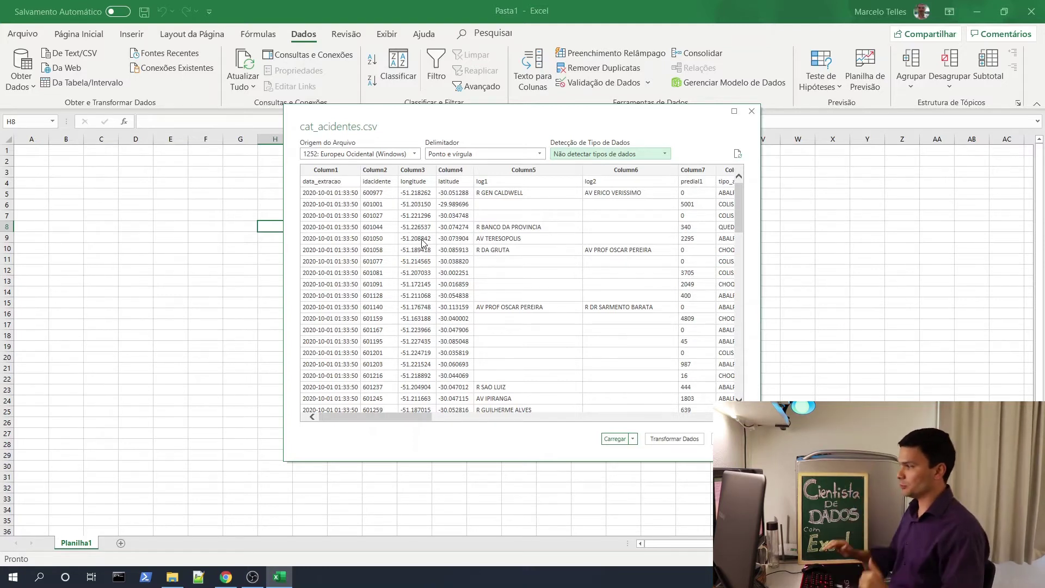
drag(391, 419, 419, 420)
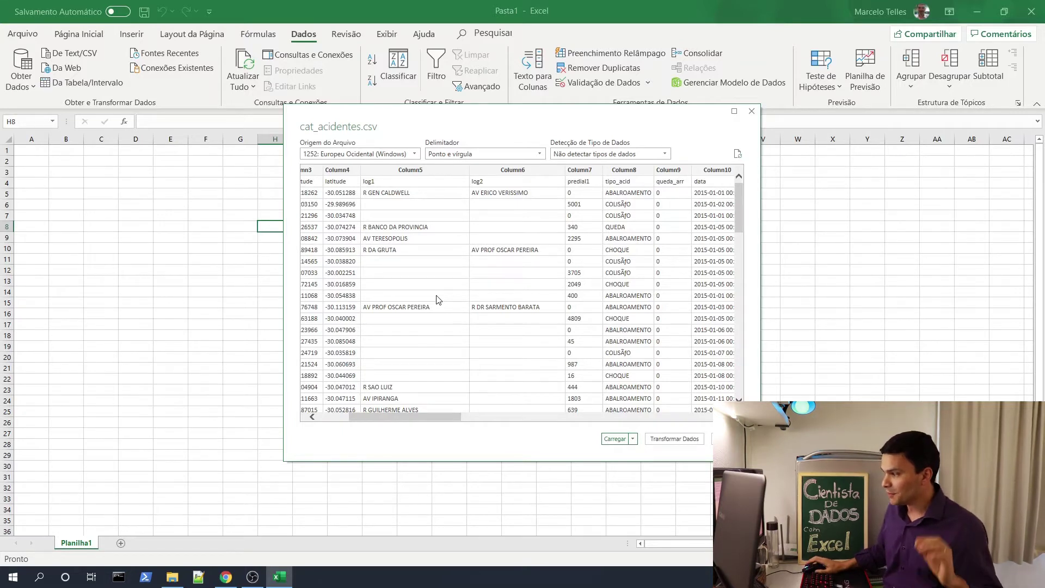
scroll(433, 281, down, 2)
scroll(431, 289, down, 2)
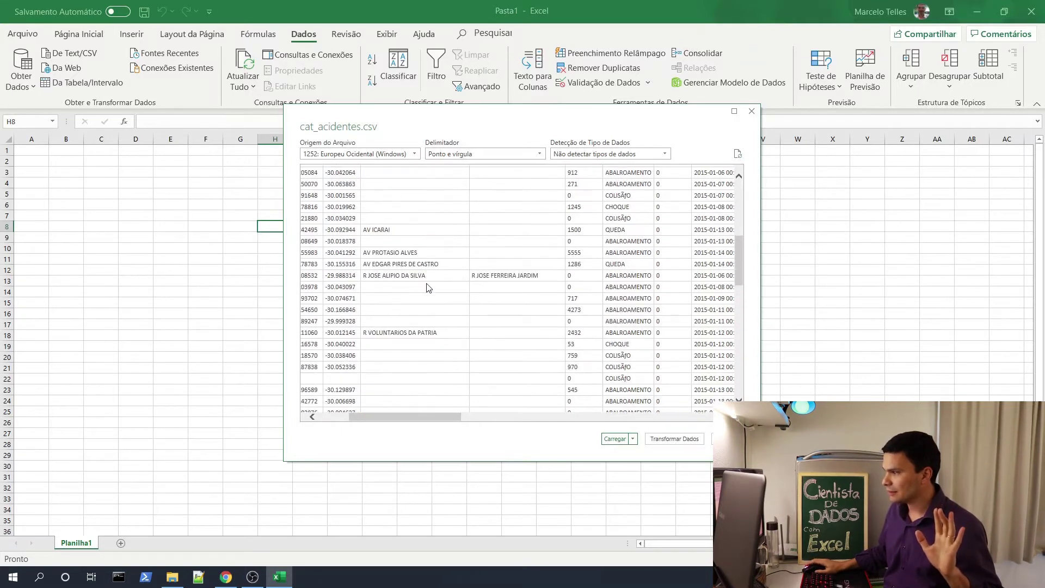
scroll(429, 294, down, 2)
scroll(428, 305, down, 2)
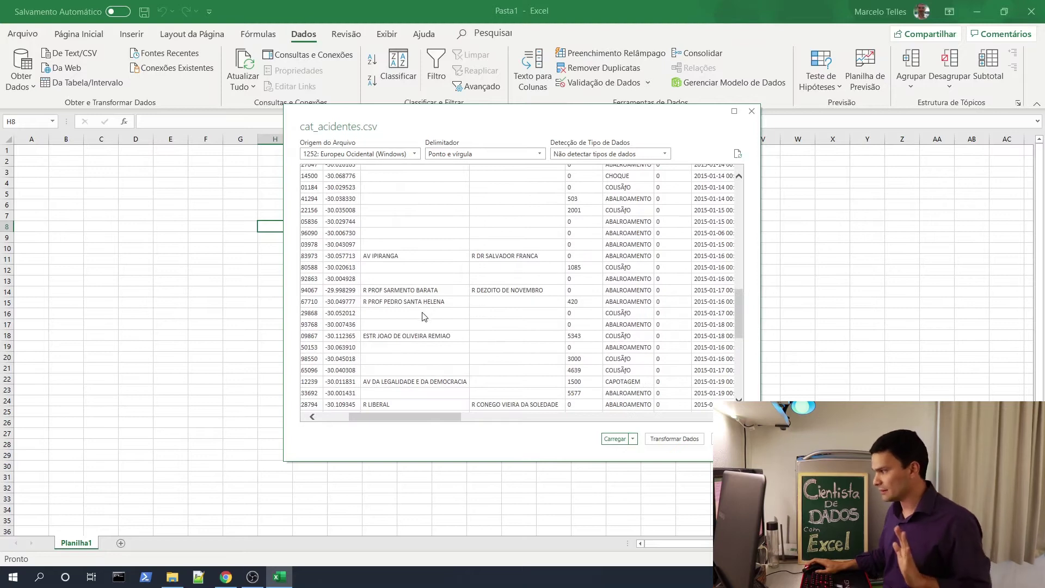
scroll(424, 314, up, 3)
scroll(436, 316, up, 3)
scroll(466, 320, up, 2)
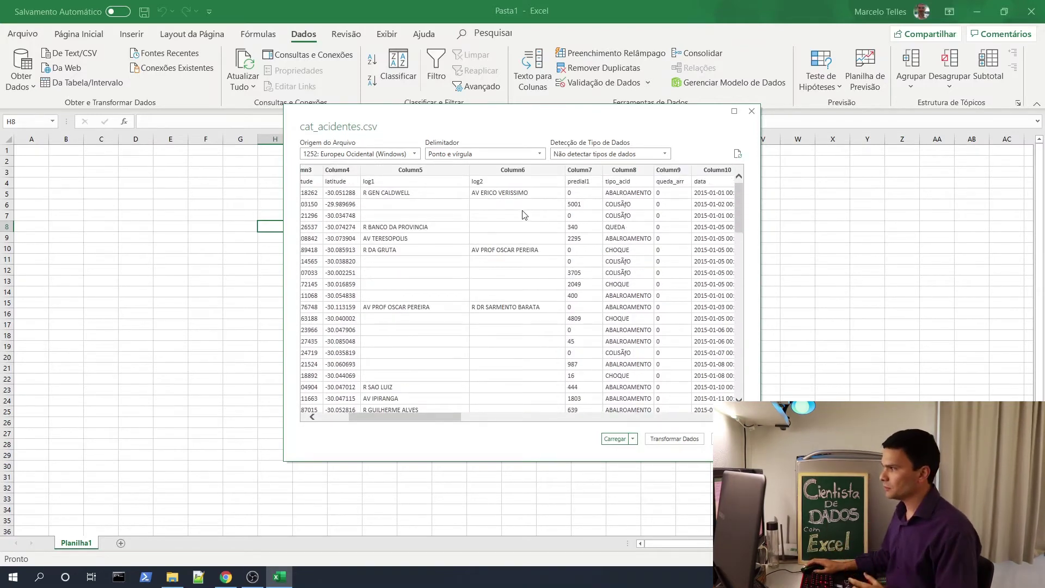
- Set Origem do Arquivo to 65001: Unicode (UTF-8) and scroll the preview right
click(413, 155)
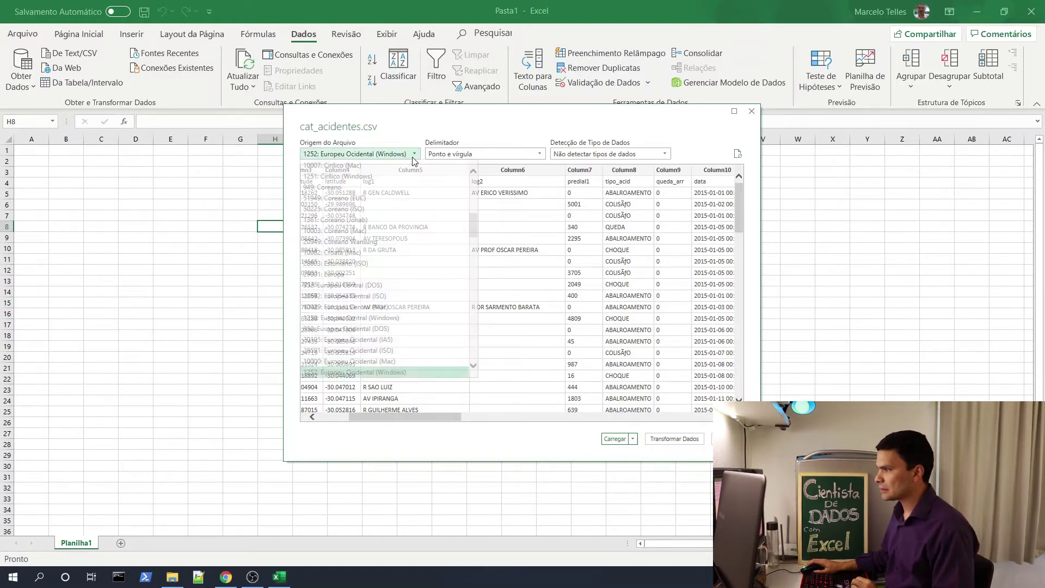
drag(478, 229, 473, 354)
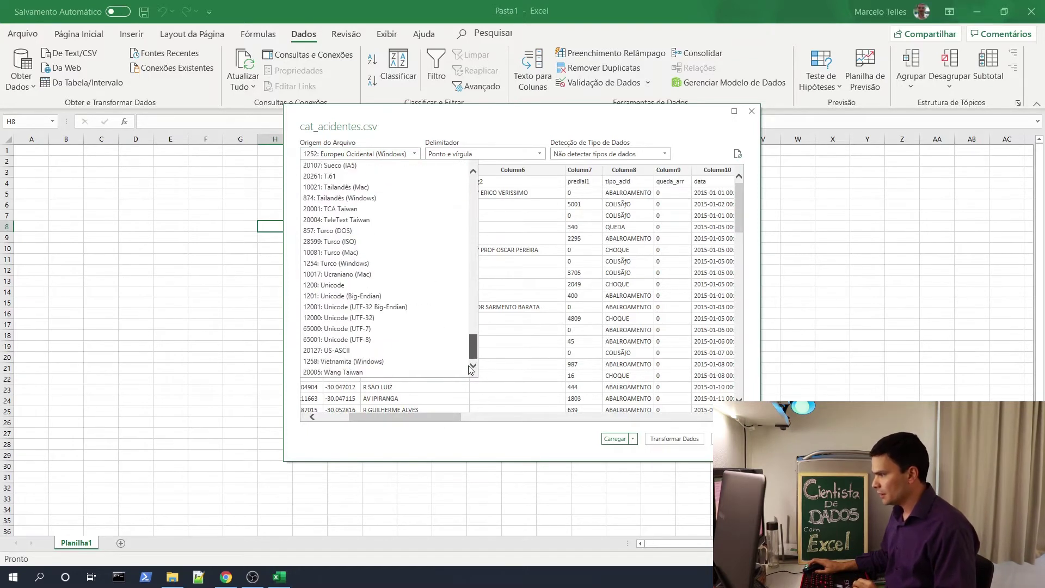
click(352, 340)
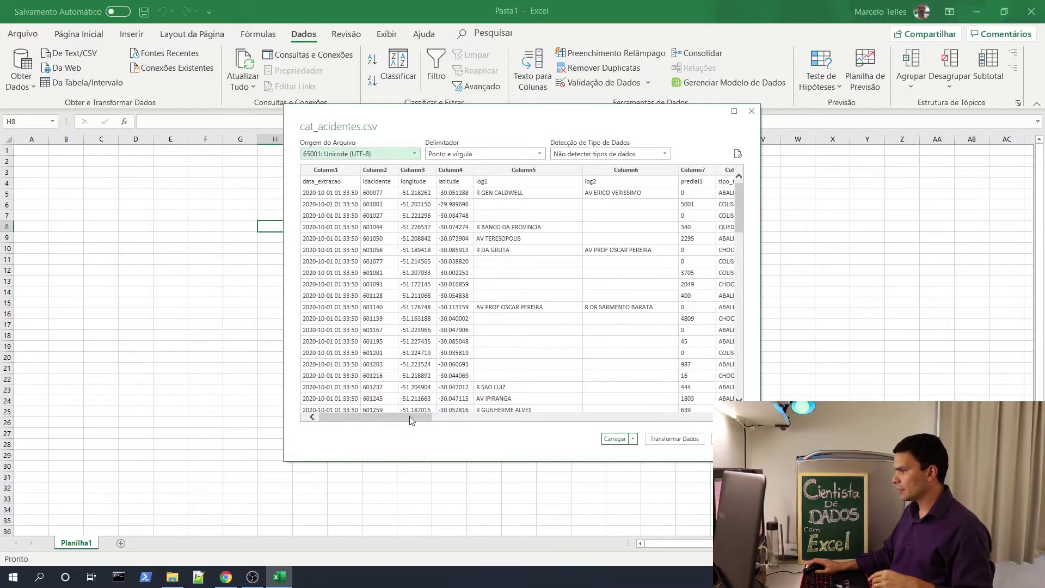
drag(410, 416, 463, 417)
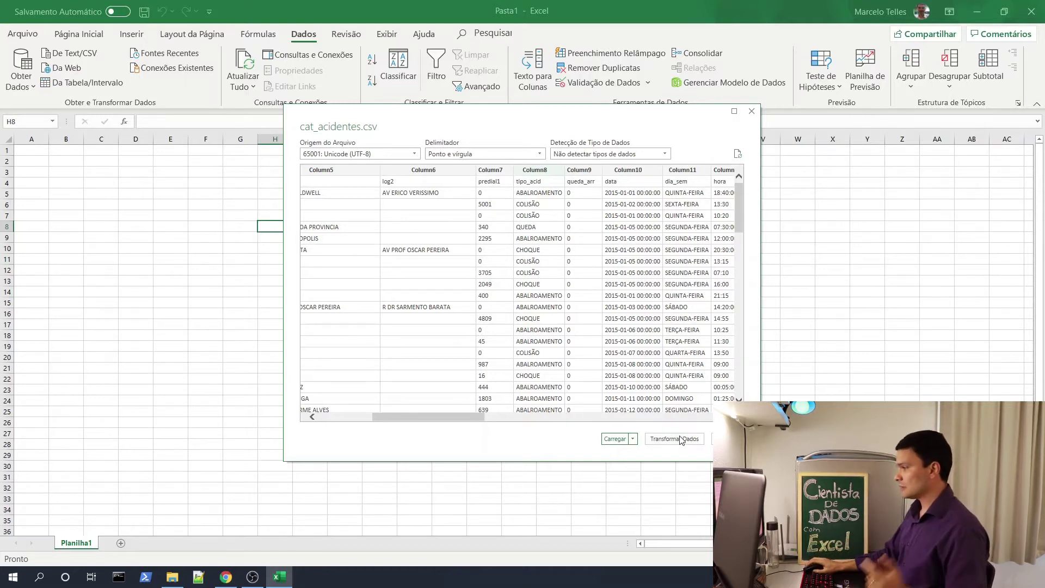
- Load the CSV into a new sheet as the cat_acidentes table and scroll through the 79,364 rows
click(616, 439)
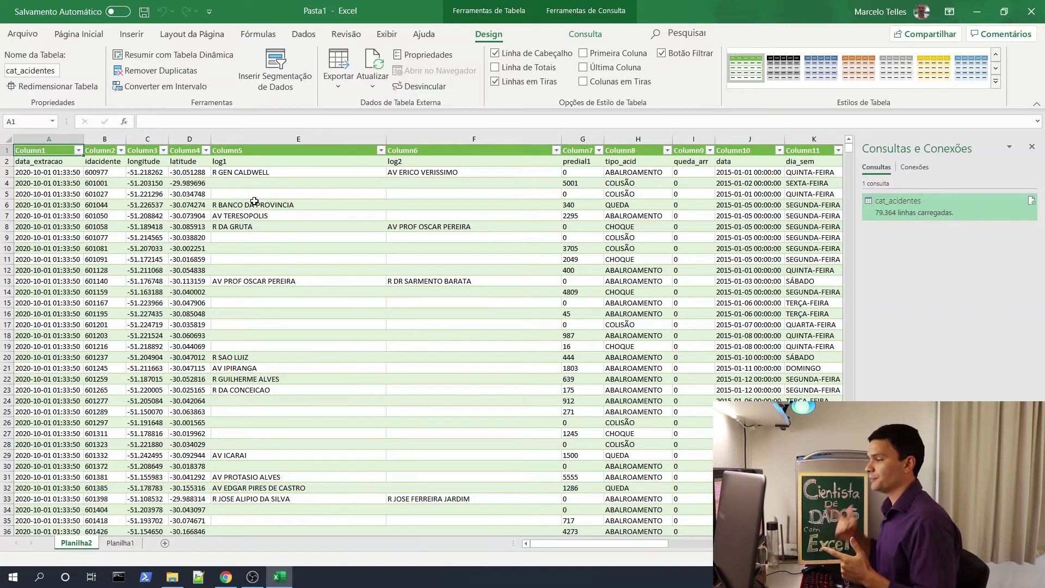
scroll(414, 272, down, 2)
scroll(463, 291, down, 8)
scroll(627, 256, down, 4)
drag(848, 152, 850, 162)
scroll(599, 239, down, 4)
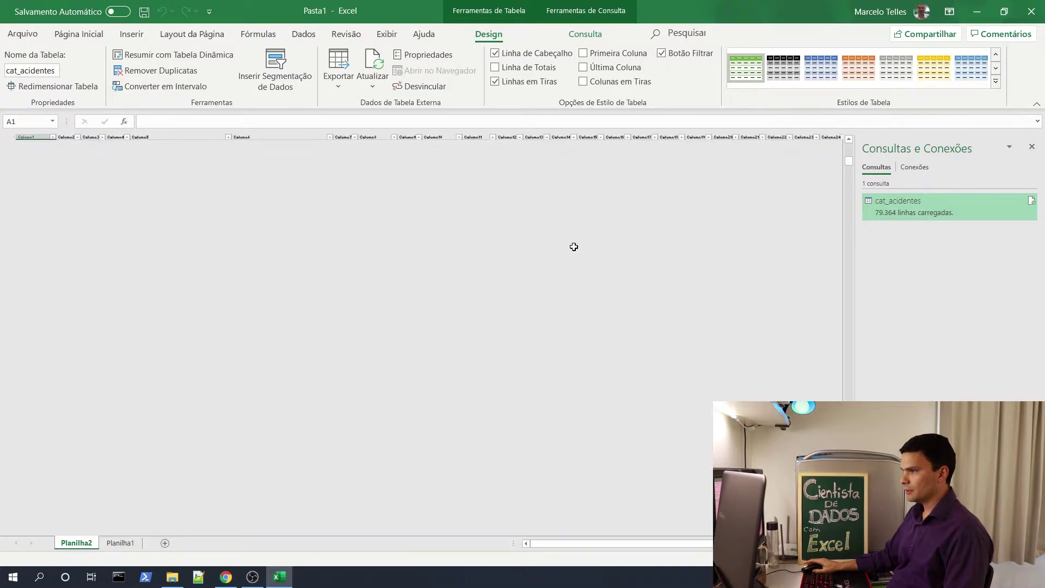
scroll(314, 241, up, 6)
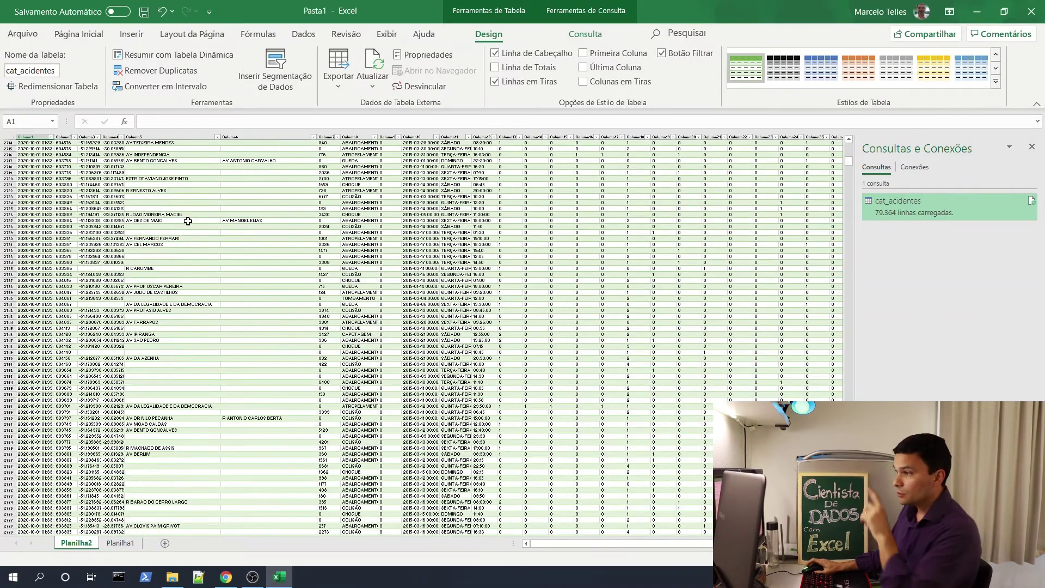
scroll(218, 213, up, 4)
scroll(155, 194, up, 5)
- Inspect the loaded records, checking the latitude value -30.142019 in row 2608
click(158, 161)
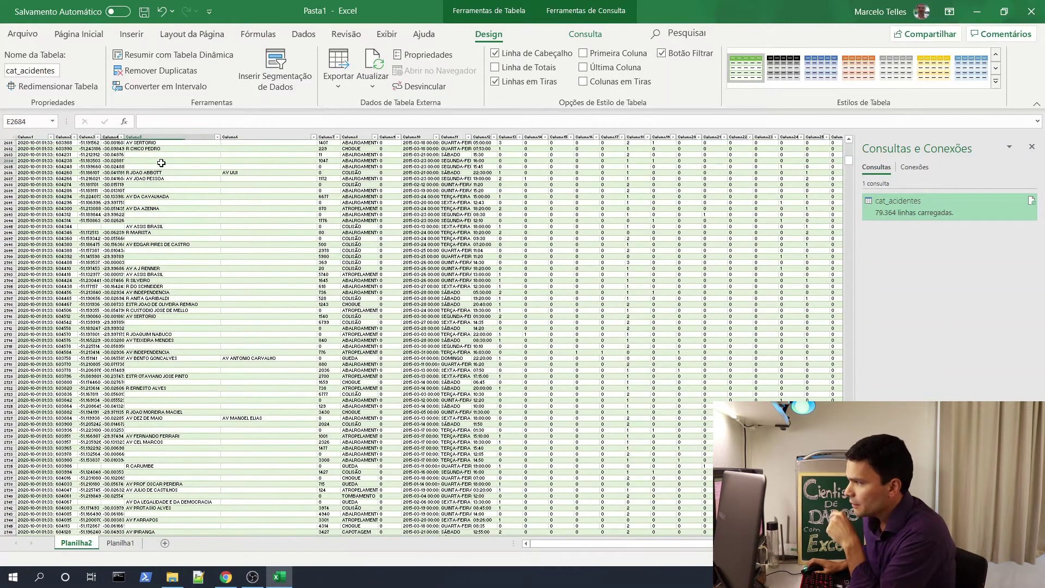
scroll(163, 191, up, 5)
scroll(174, 191, up, 7)
scroll(182, 190, up, 7)
scroll(183, 191, up, 7)
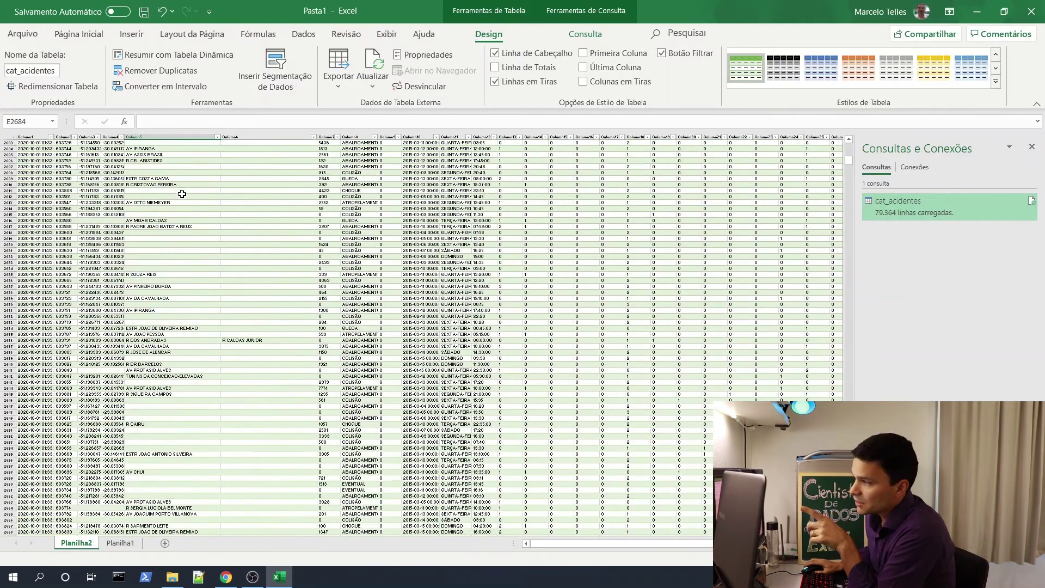
click(111, 173)
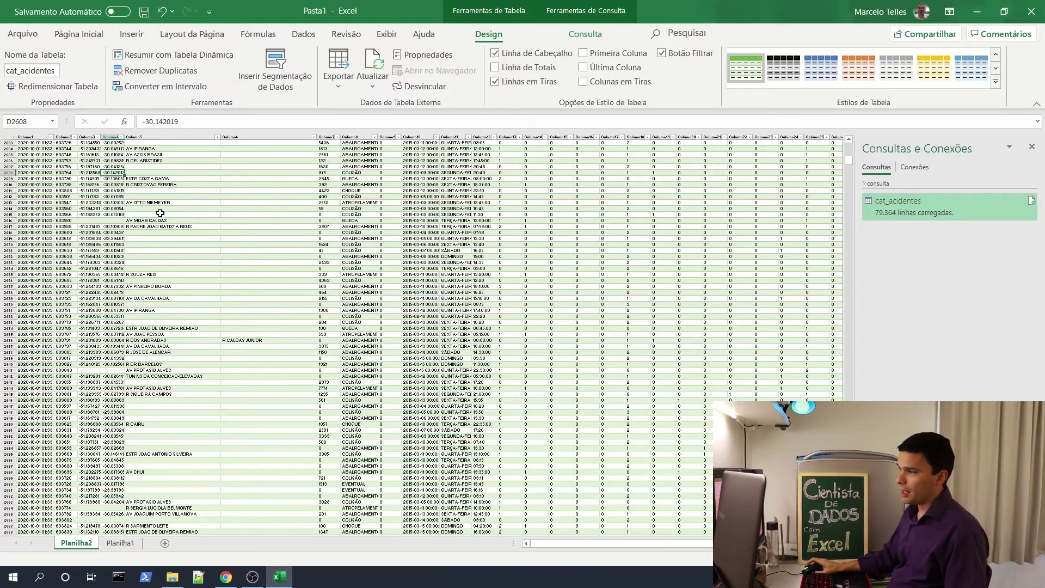
scroll(158, 225, up, 5)
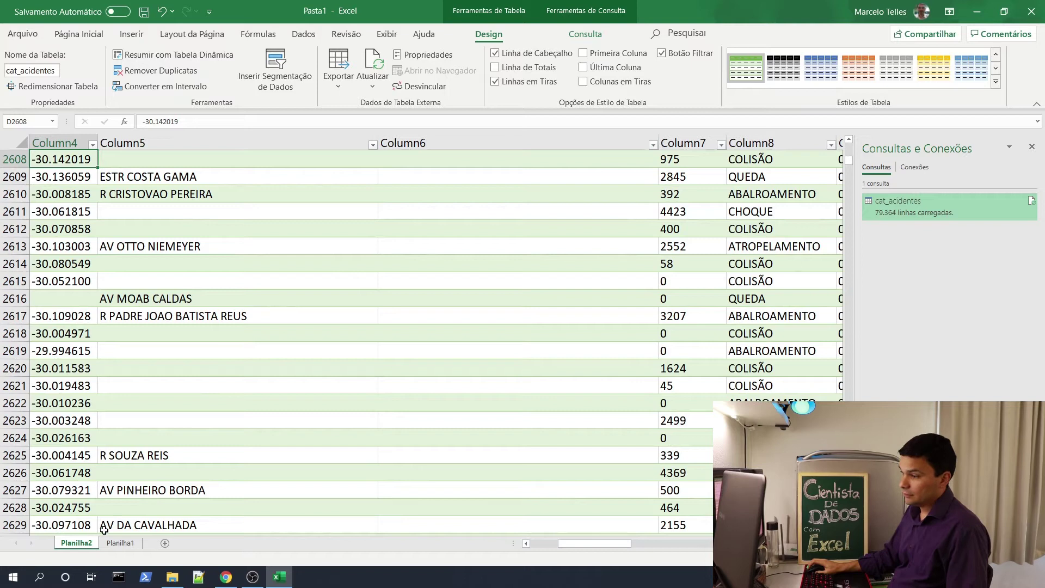
drag(583, 548, 537, 549)
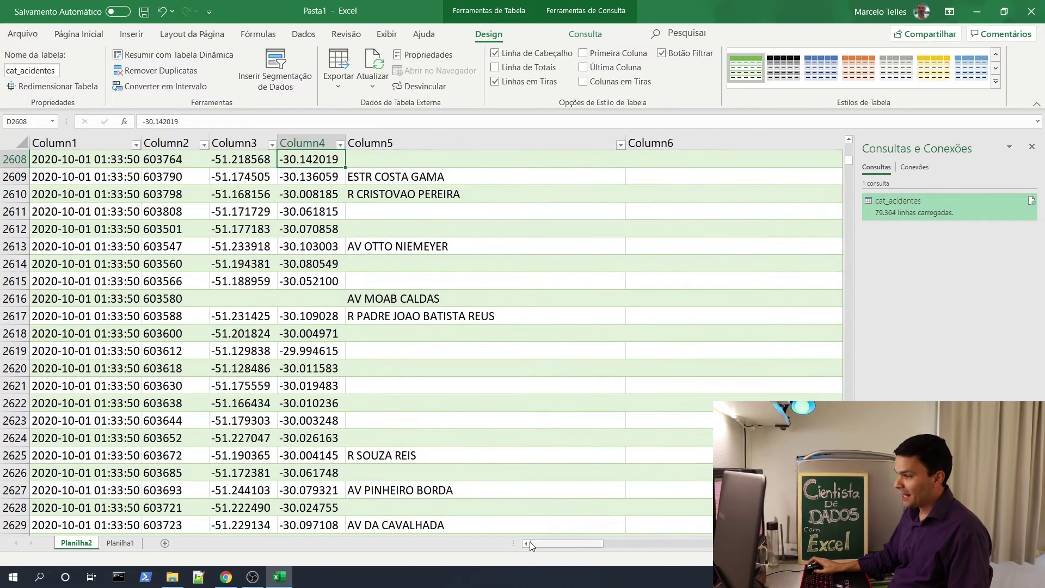
click(256, 299)
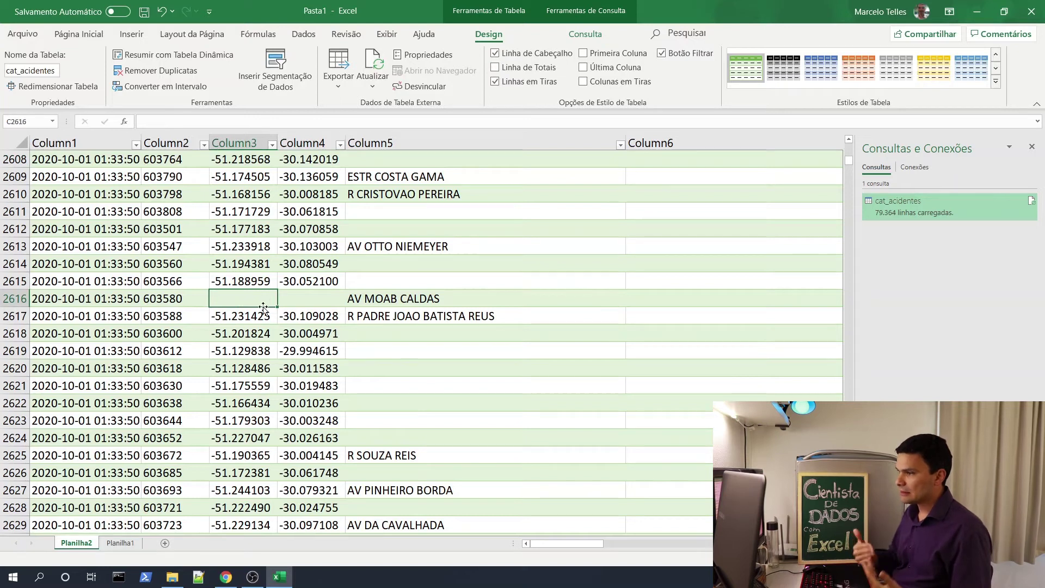
click(414, 308)
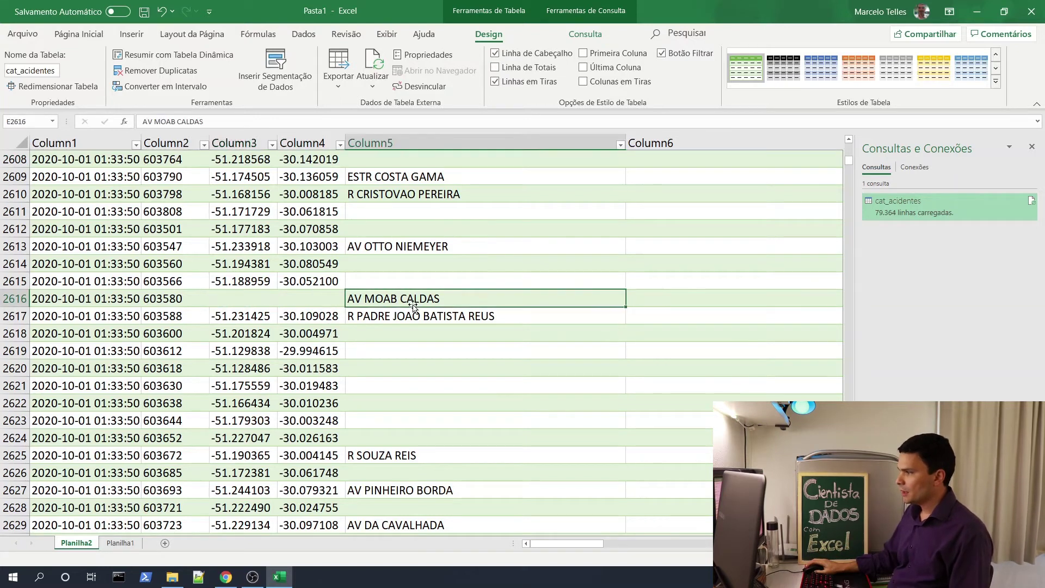
click(269, 299)
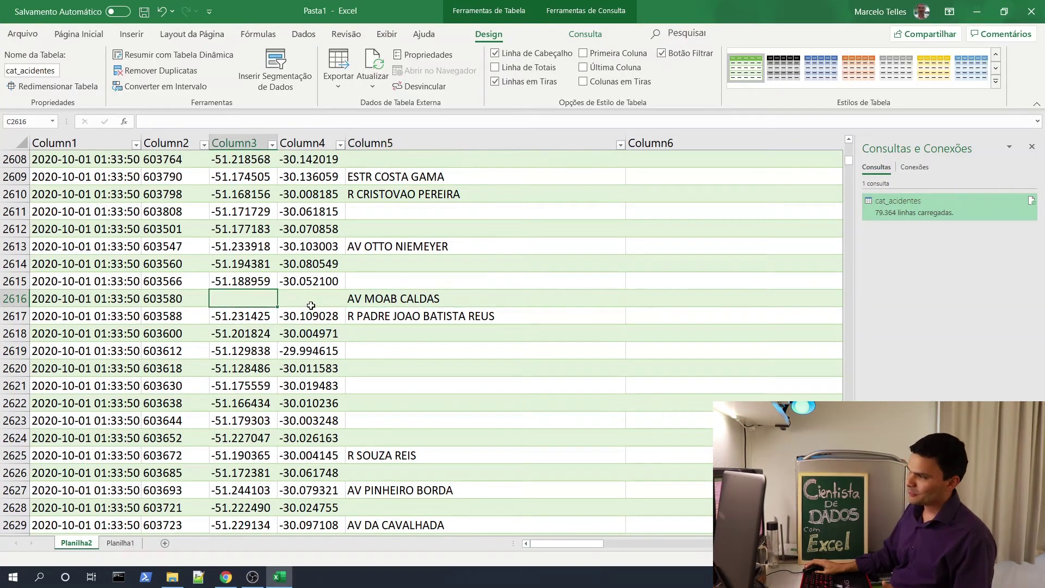
click(304, 305)
click(397, 304)
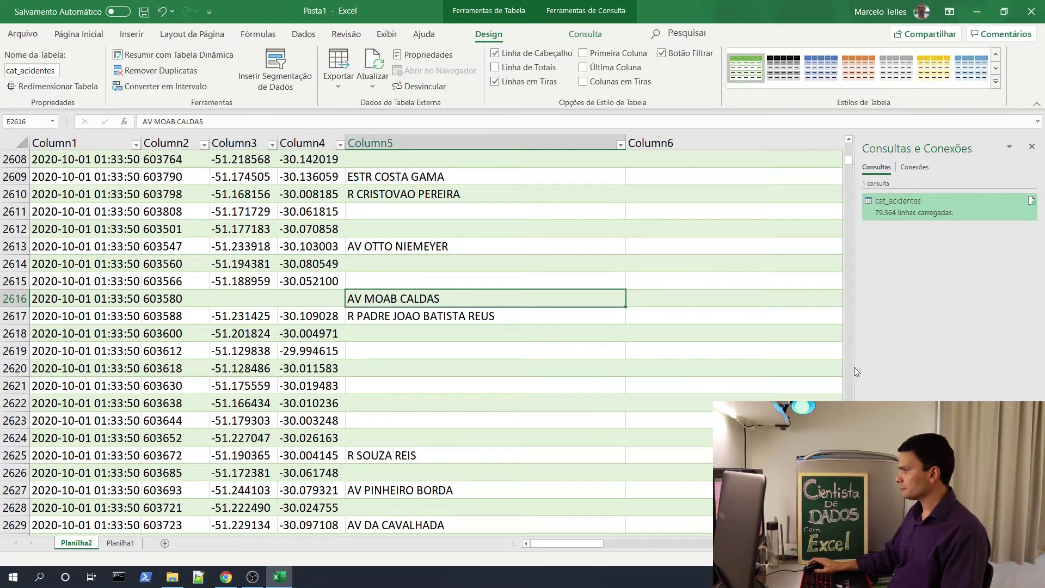
drag(851, 160, 850, 146)
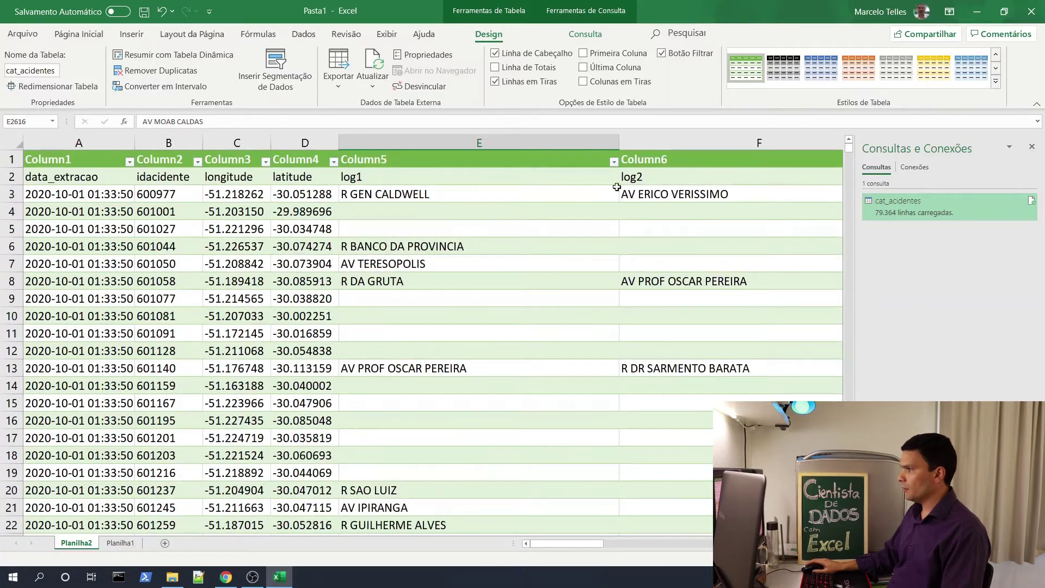
scroll(436, 250, down, 1)
scroll(435, 250, down, 1)
scroll(436, 250, down, 1)
scroll(435, 250, down, 1)
scroll(436, 250, down, 1)
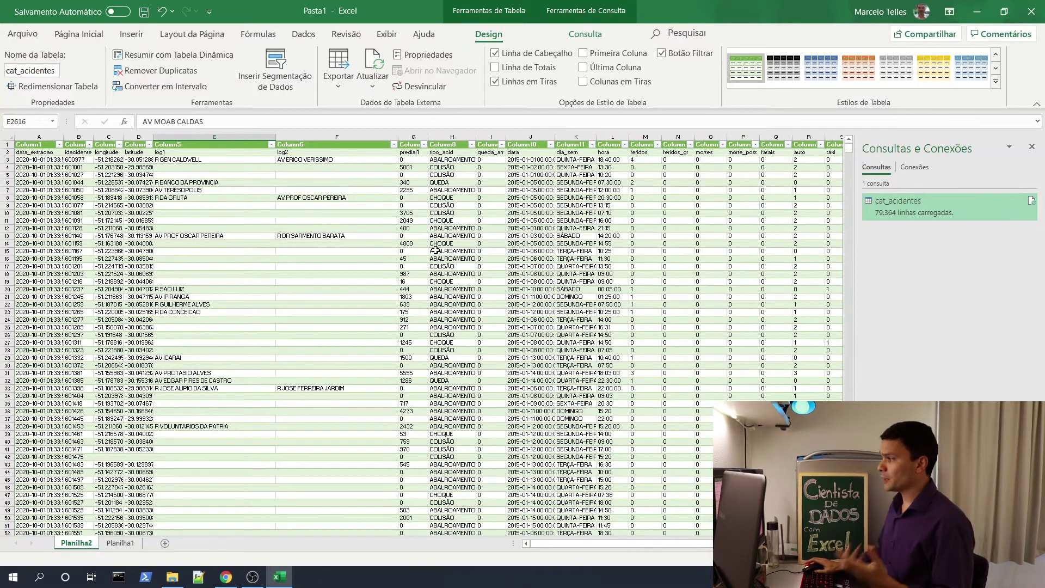
mouse_move(852, 154)
mouse_down()
mouse_move(851, 512)
mouse_move(612, 425)
mouse_up()
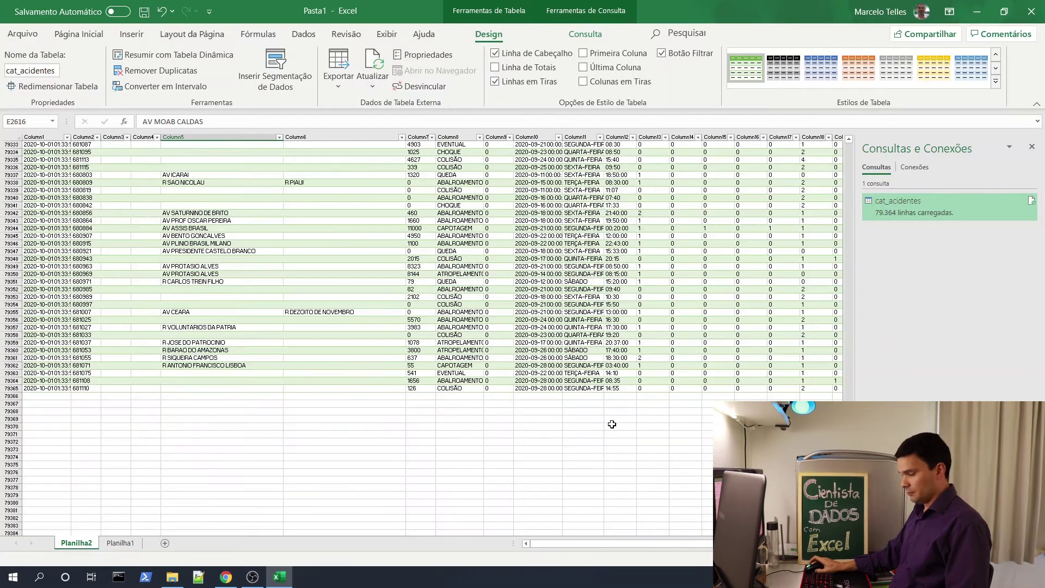
ctrl+scroll(618, 431, up, 1)
ctrl+scroll(618, 431, up, 1)
ctrl+scroll(612, 414, up, 1)
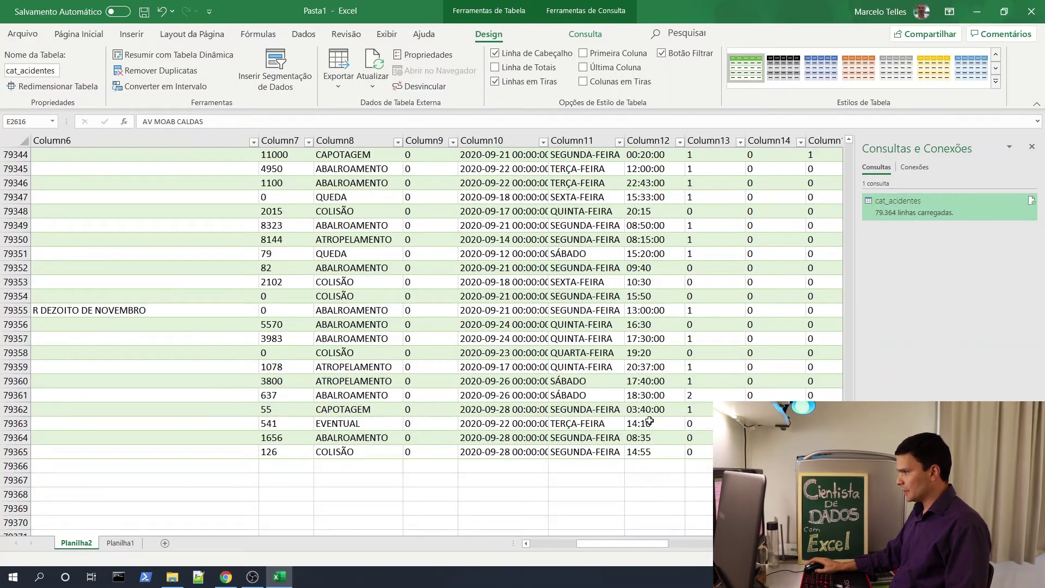
- In cell K79368 below the table, start a CONT.SE formula from the autocomplete list
click(511, 325)
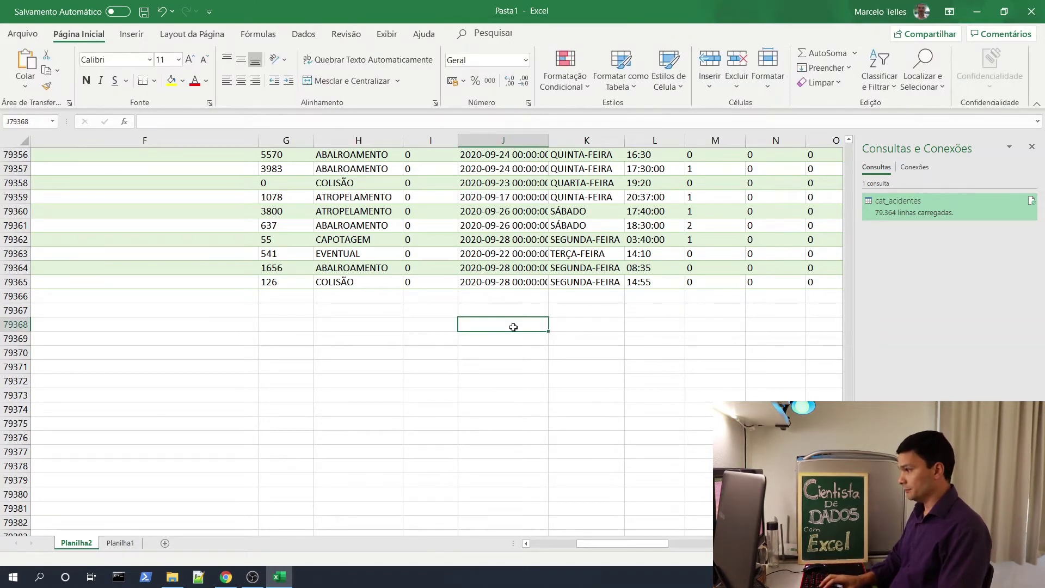
key(Right)
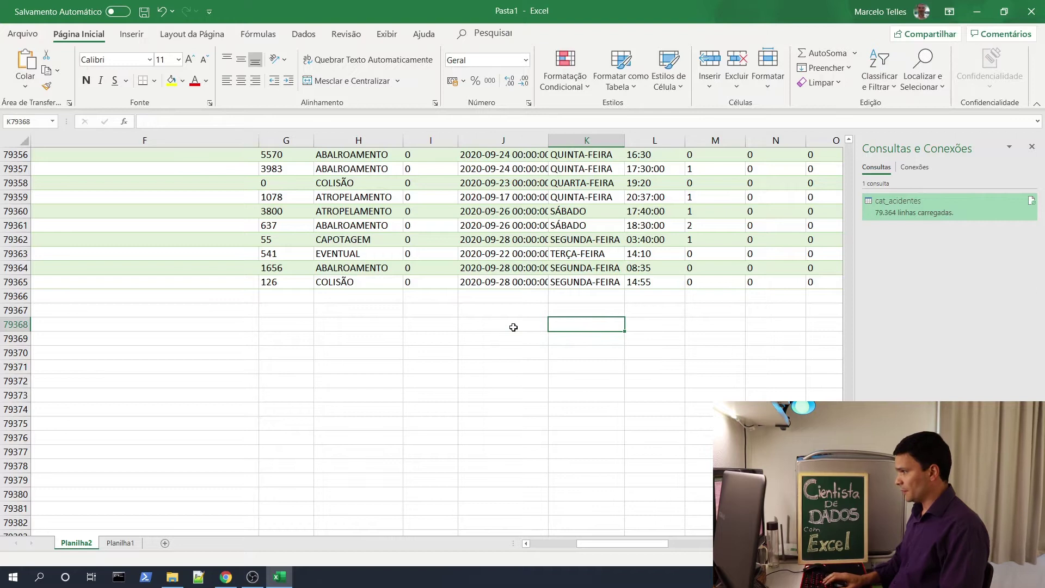
text(=cont)
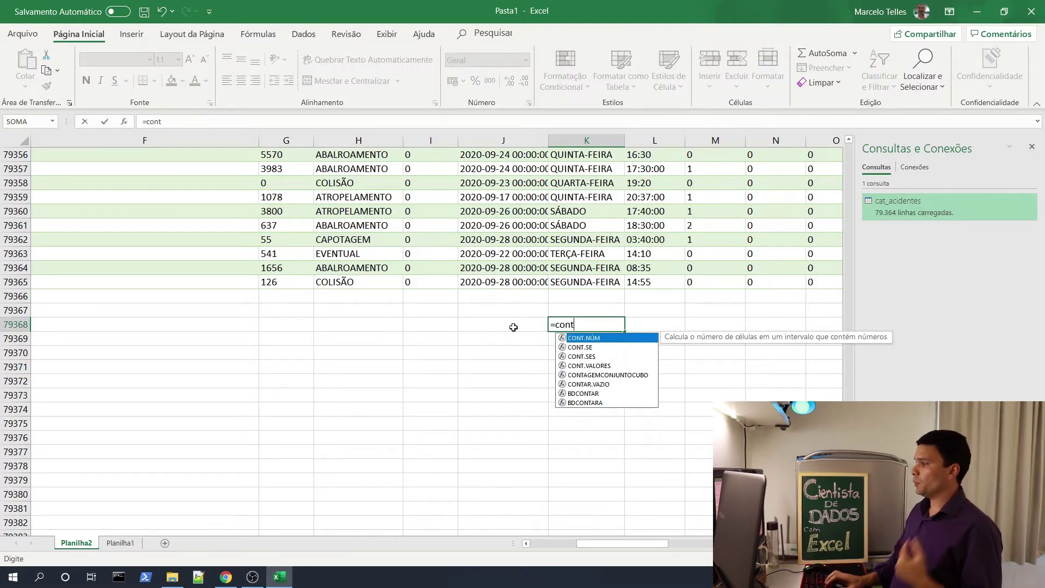
key(Down)
key(Tab)
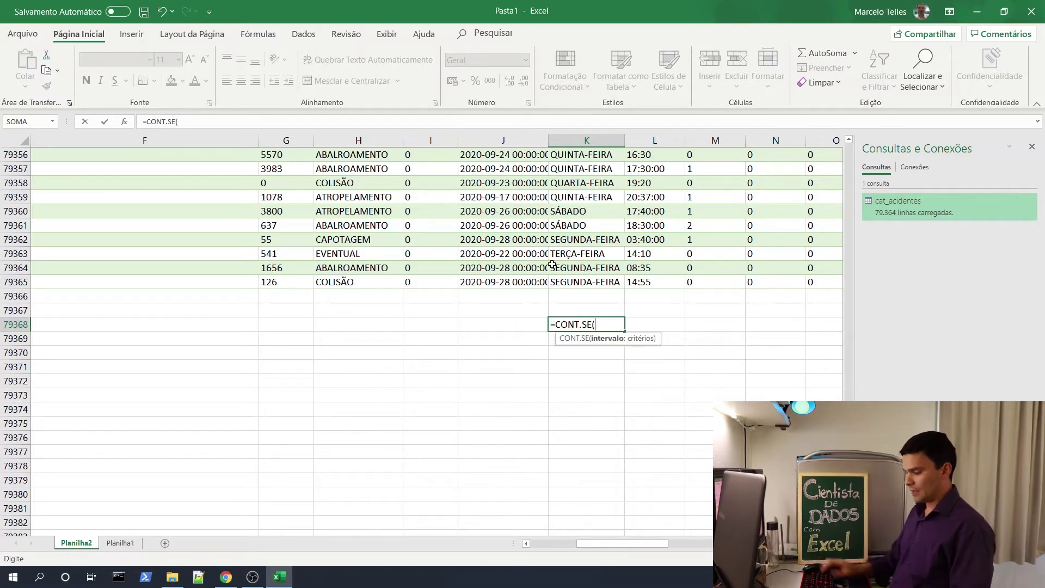
text(k3)
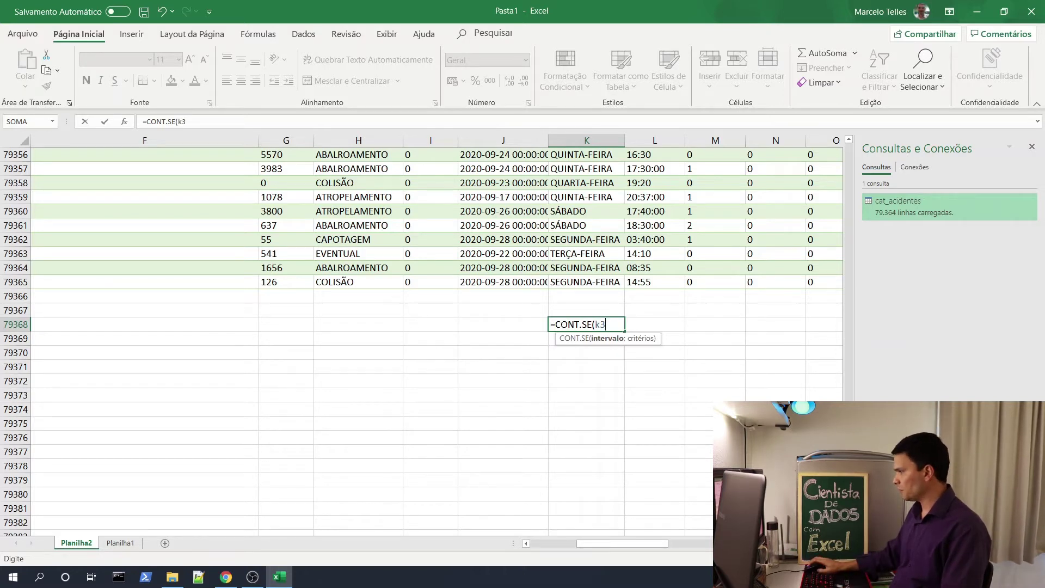
- Set its range to K3:K79365 with criterion SEGUNDA-FEIRA, returning a count of 12846
drag(849, 281, 850, 144)
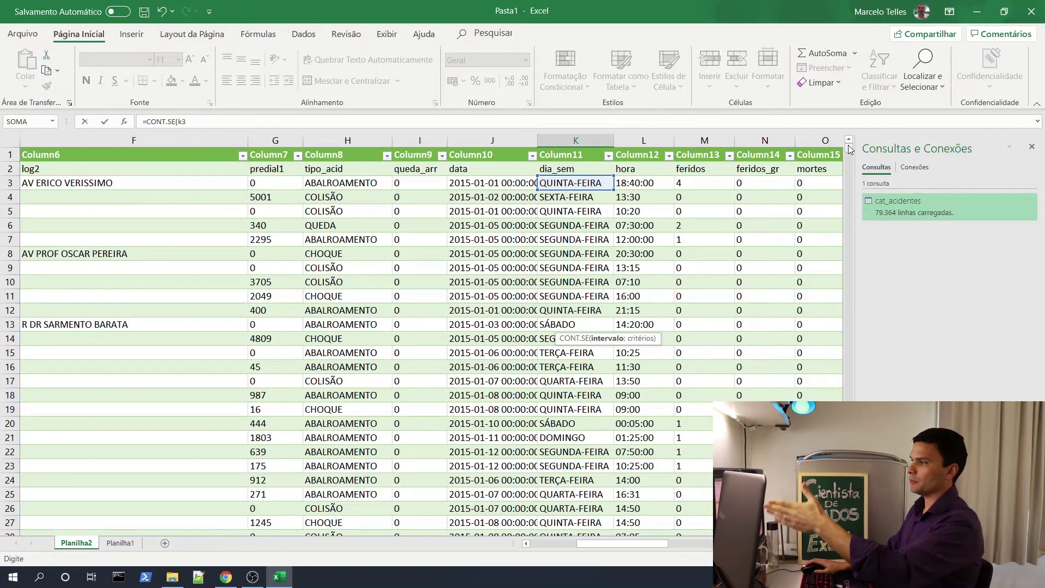
drag(849, 148, 848, 398)
scroll(680, 436, down, 2)
text(;k79364)
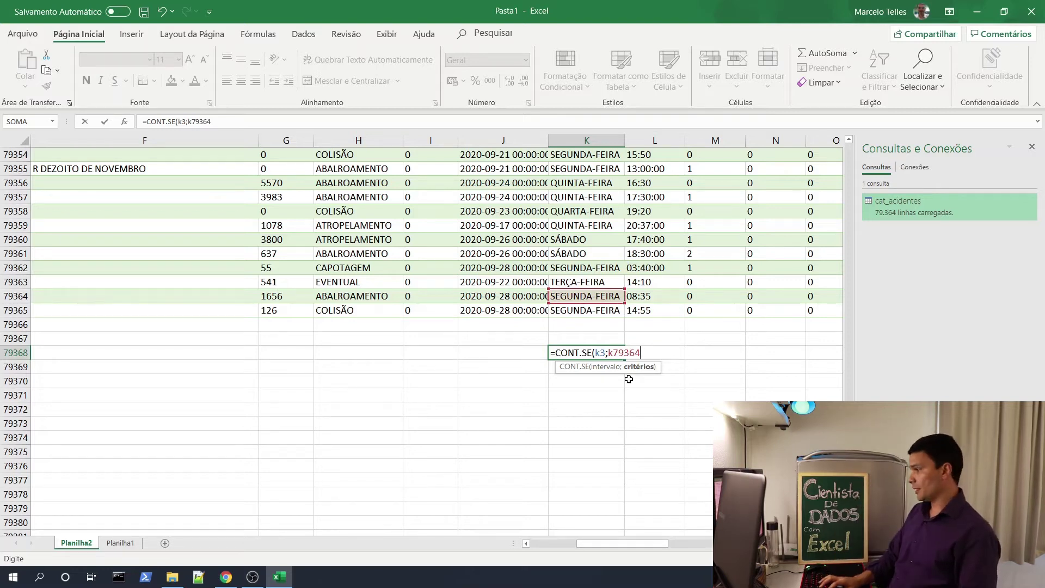
key(BackSpace)
key(BackSpace)
key(BackSpace)
text(:)
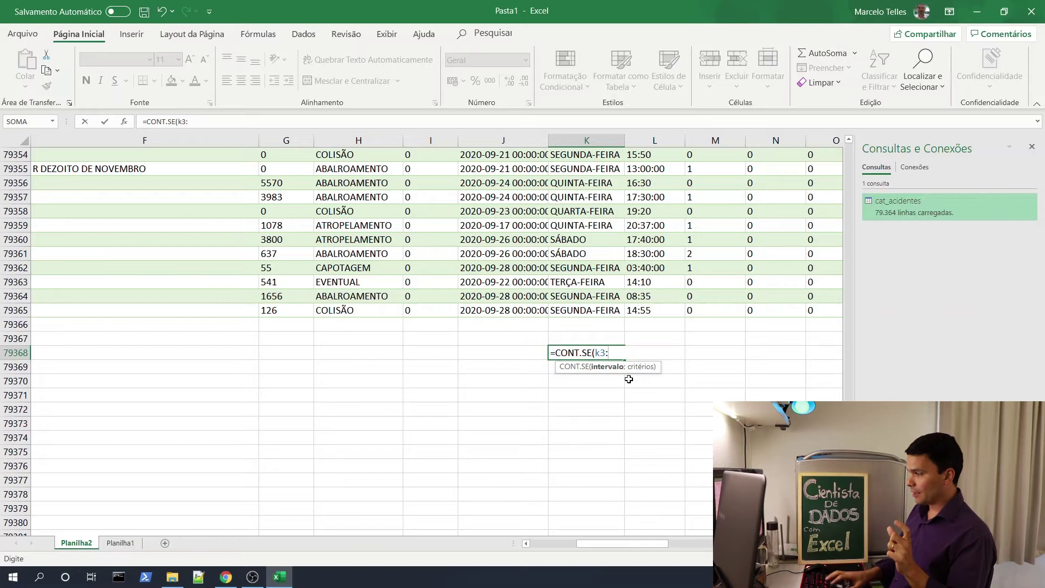
text(k79)
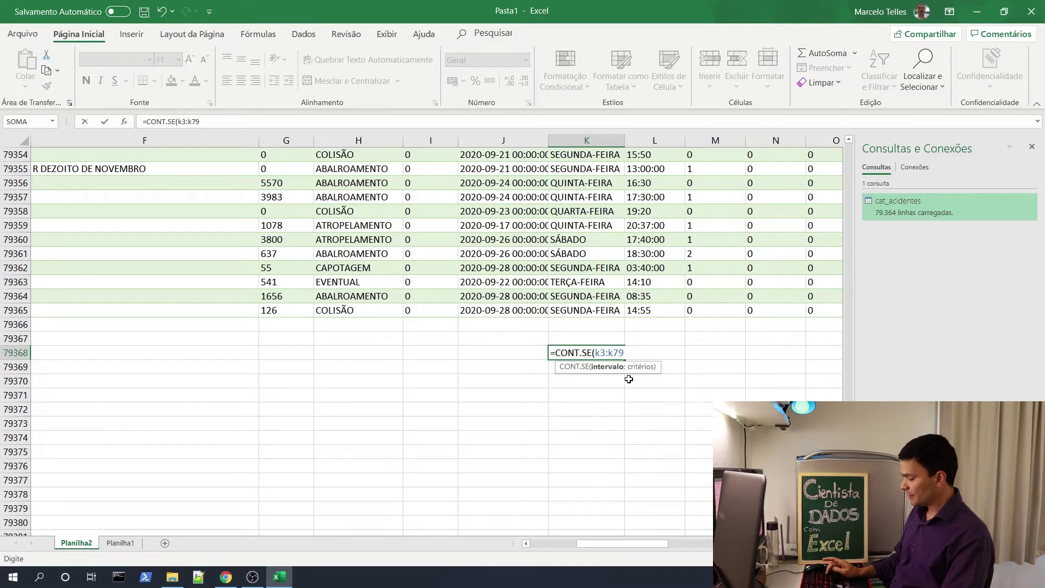
text(368)
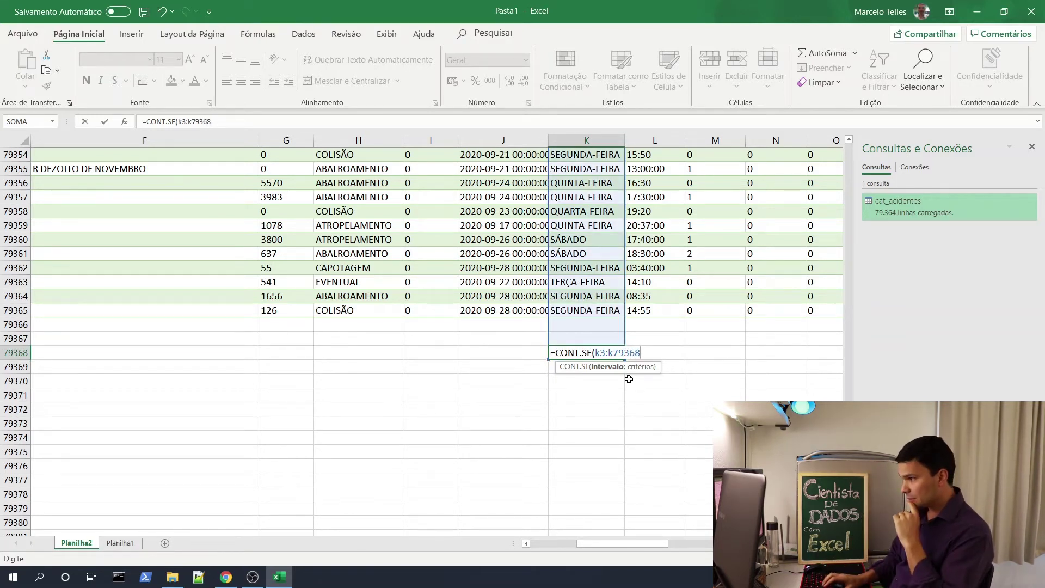
key(BackSpace)
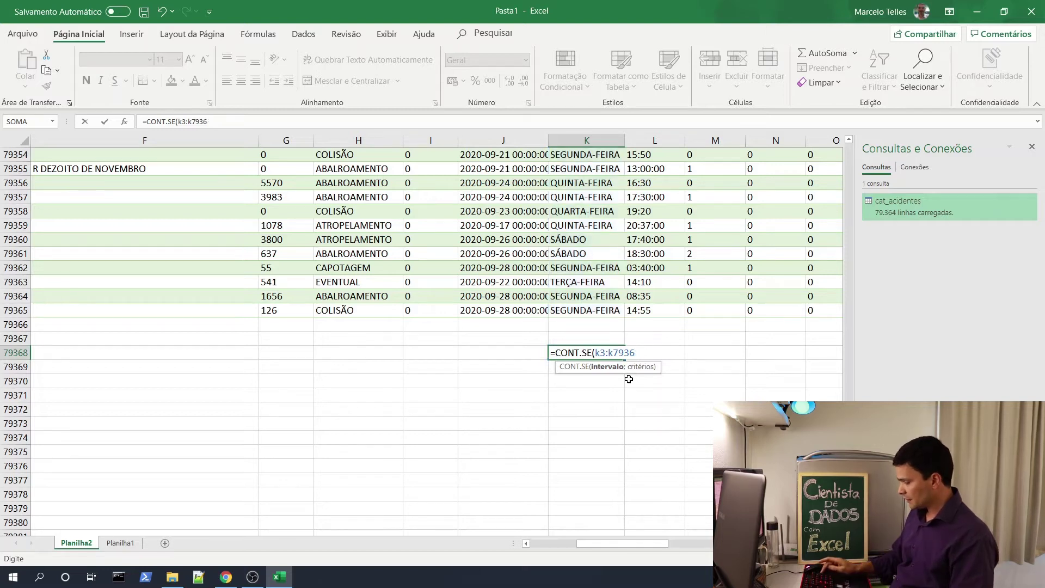
text(5)
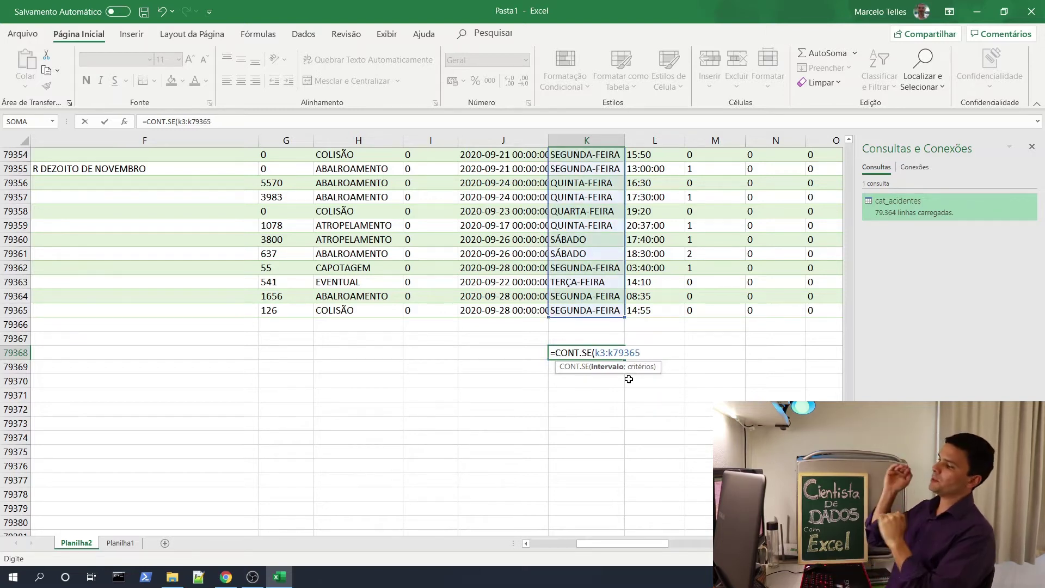
text(;"=SEGUNDA-FEIR)
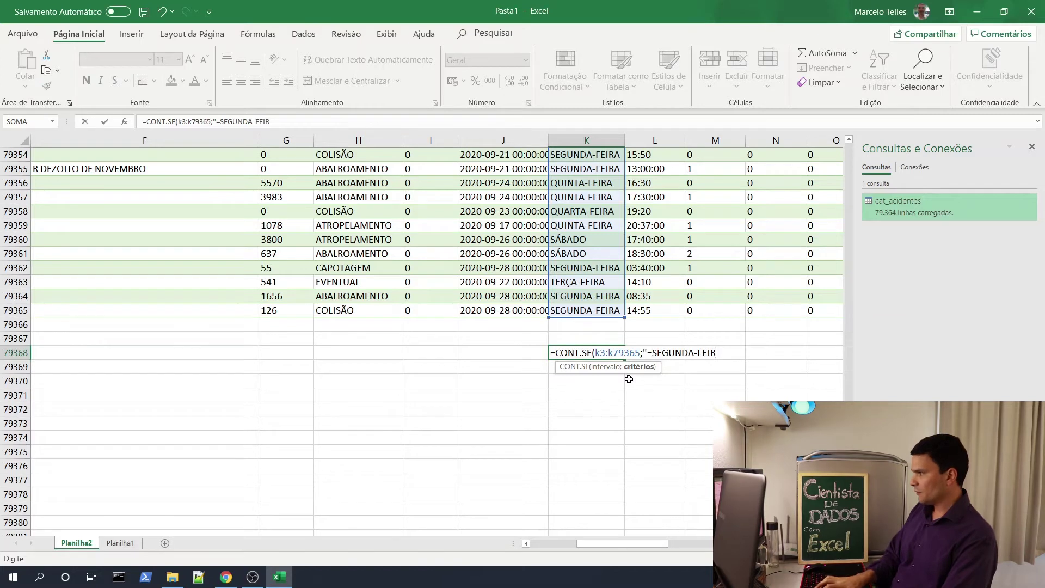
text())
key(Return)
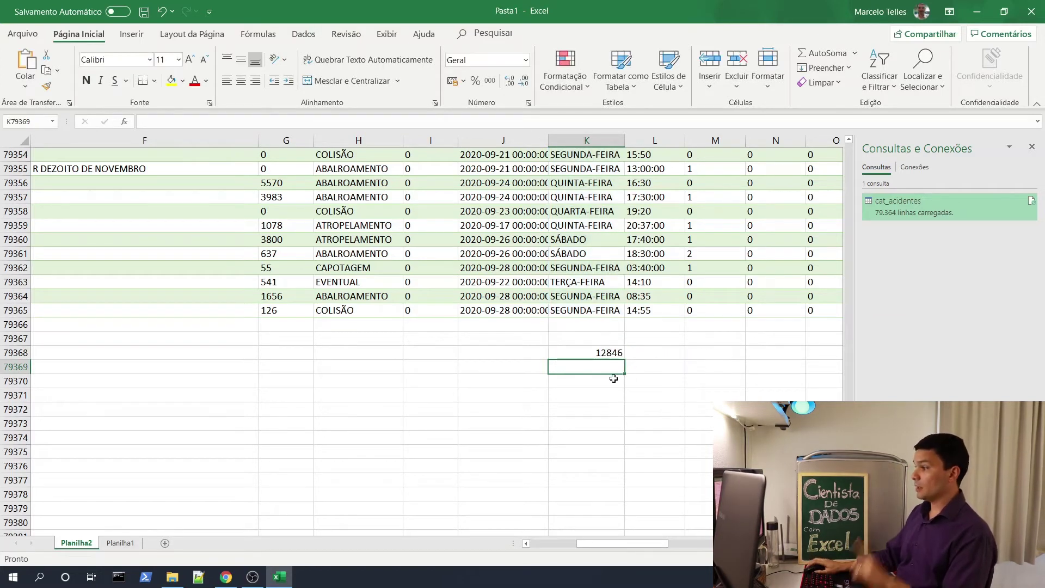
- Test the count by changing a SÁBADO entry to SEGUNDA-FEIRA, then undo the change
click(606, 356)
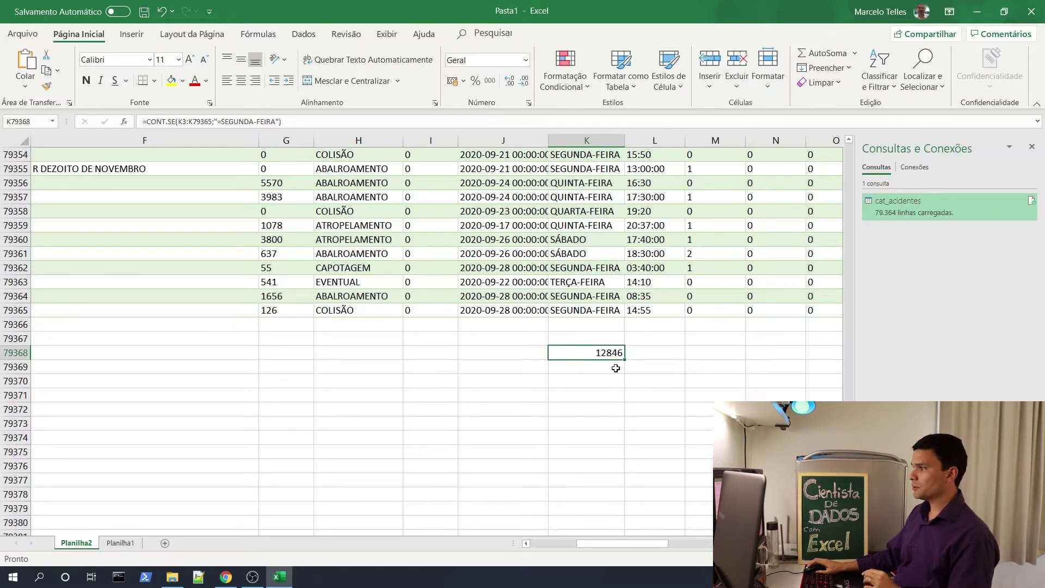
click(588, 253)
text(SE)
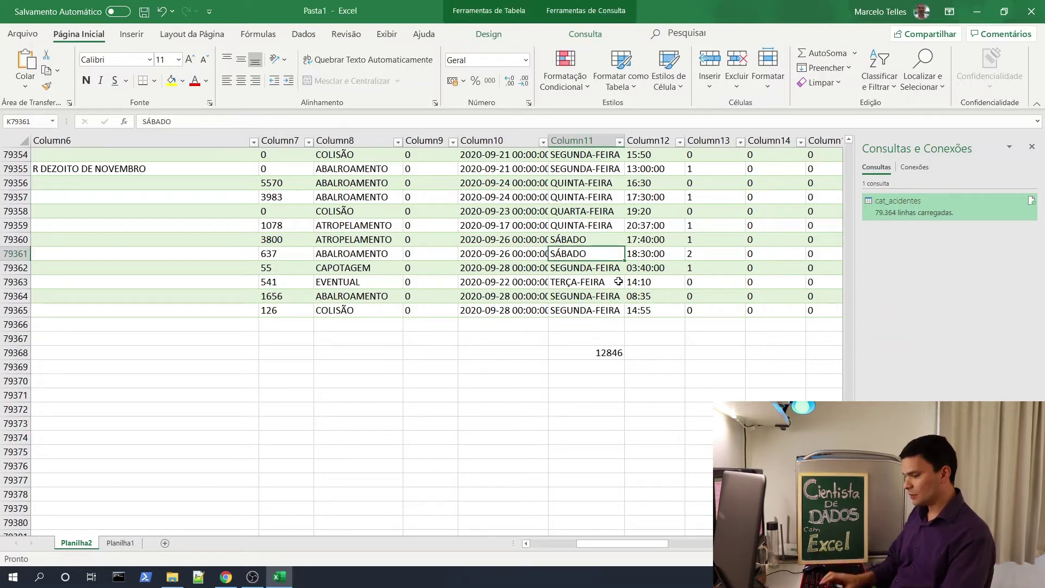
text(GUN)
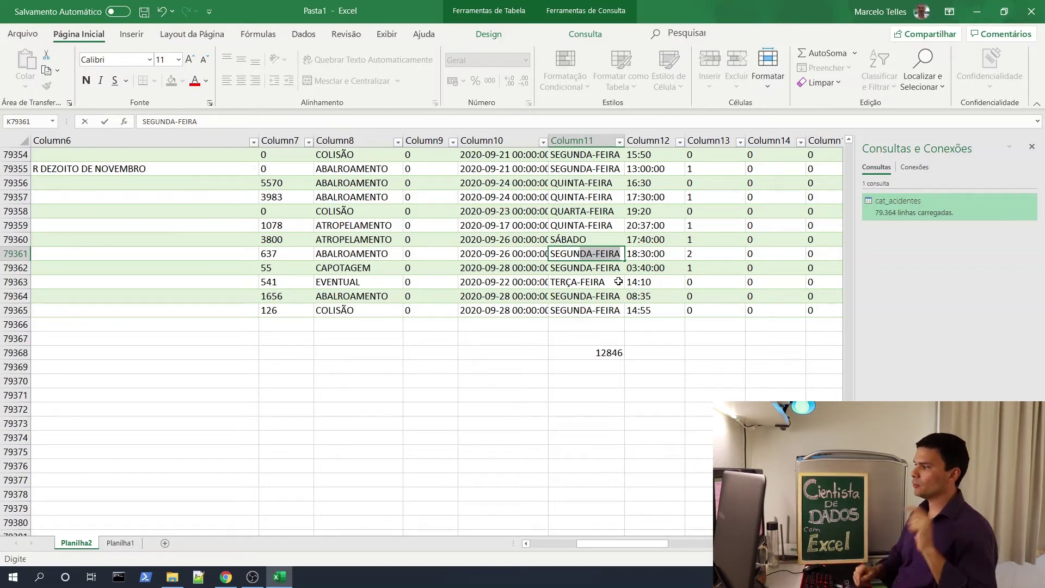
key(Return)
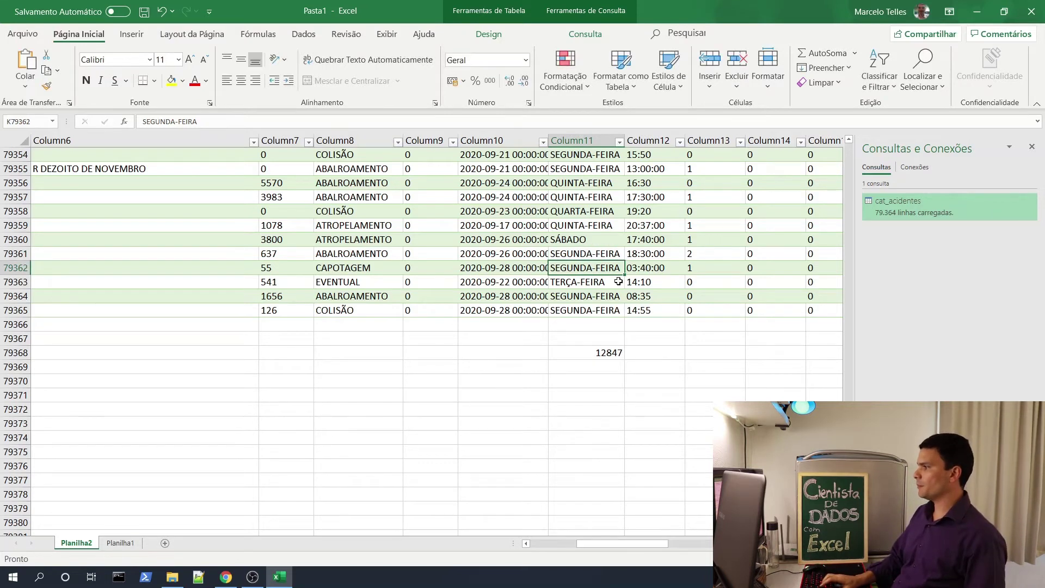
key(ctrl+z)
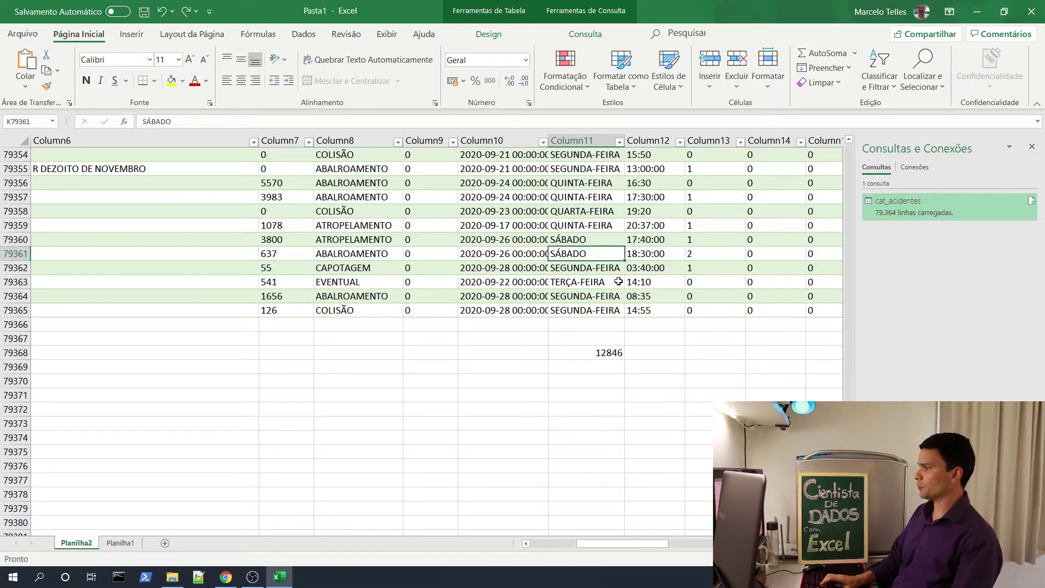
- Try copying the SEGUNDA-FEIRA criterion from the count formula, undoing a mistaken paste into it
click(602, 356)
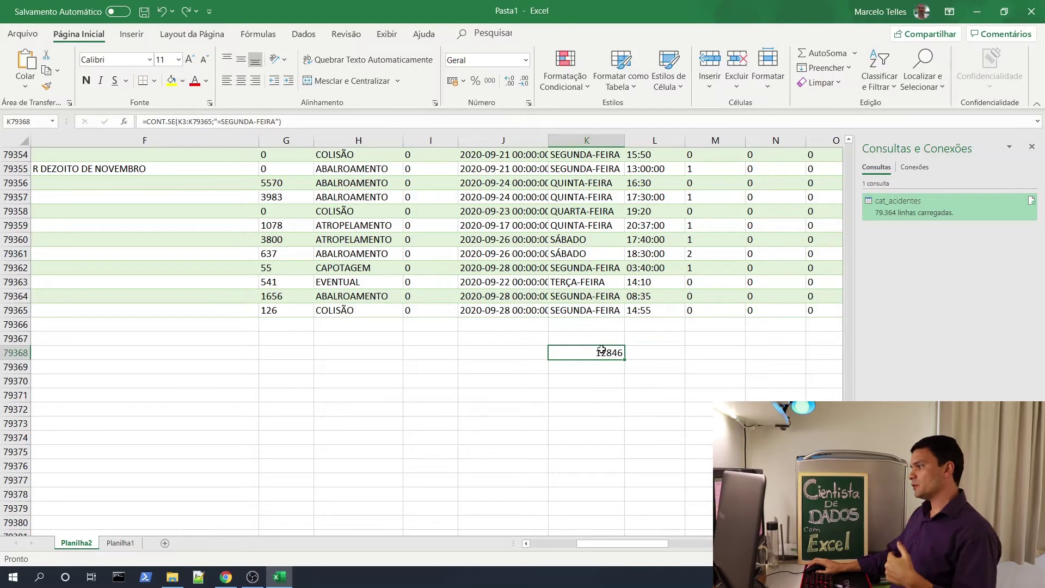
double_click(612, 352)
drag(674, 353, 726, 354)
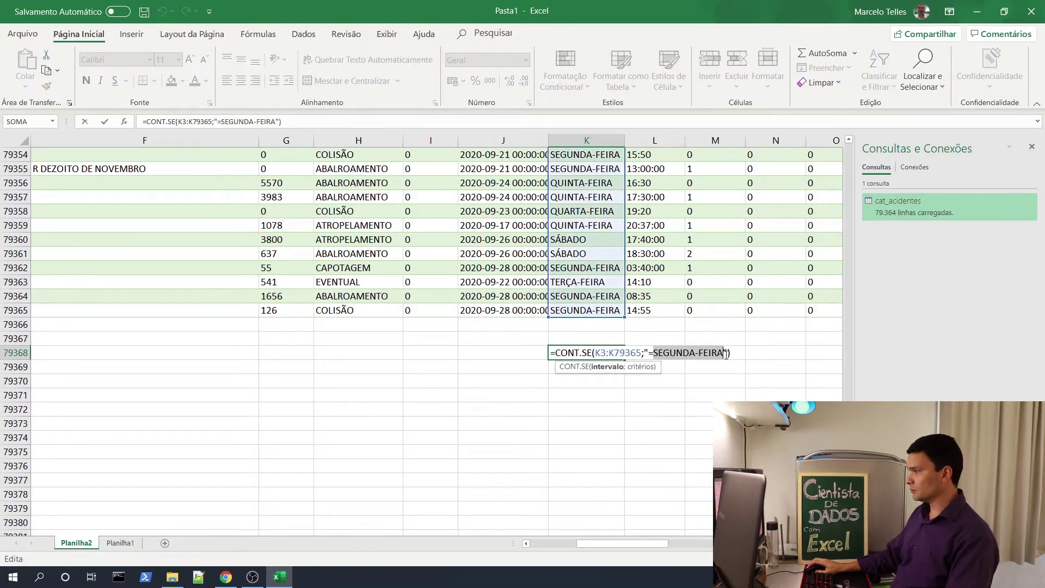
key(ctrl+c)
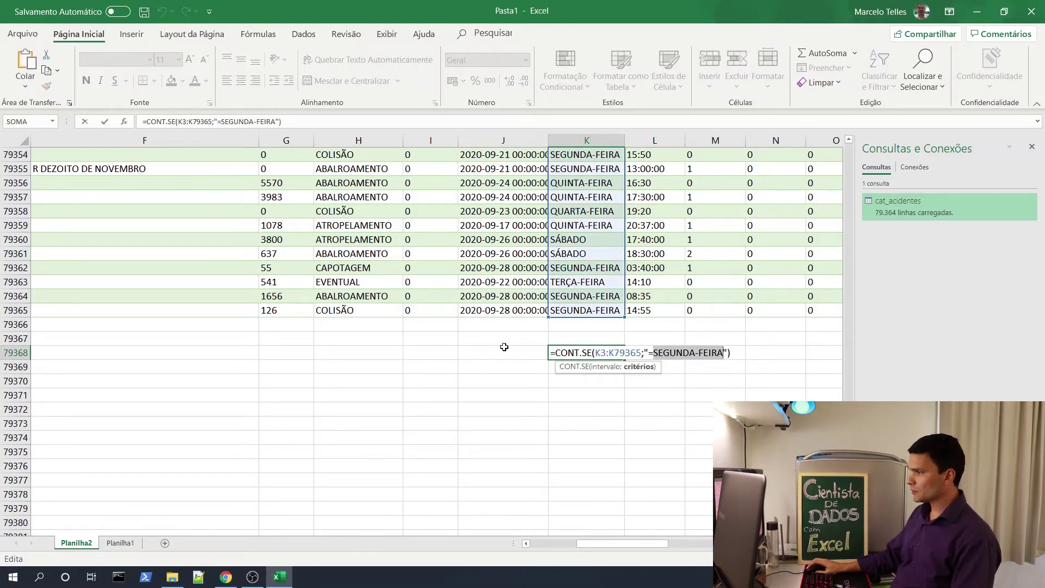
click(505, 350)
key(ctrl+v)
key(ctrl+z)
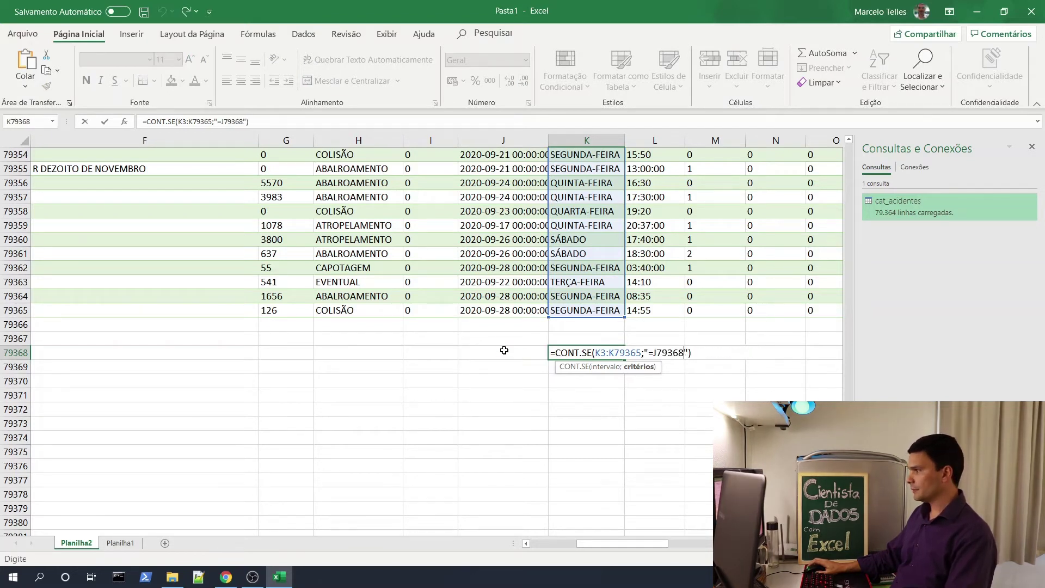
key(ctrl+shift+Left)
key(ctrl+v)
key(Return)
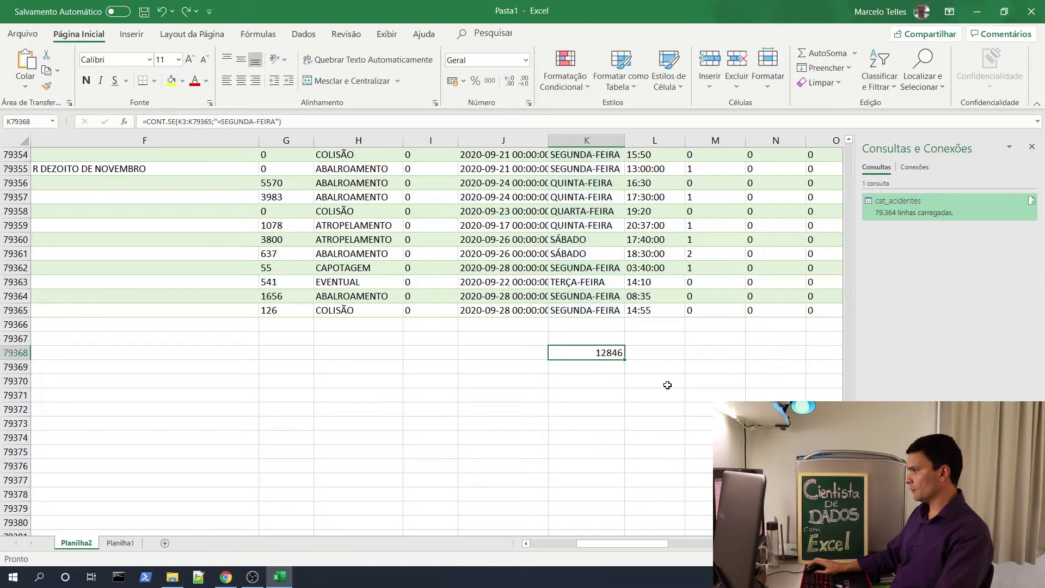
- Copy SEGUNDA-FEIRA from the count formula and paste it into cell J79368
double_click(609, 353)
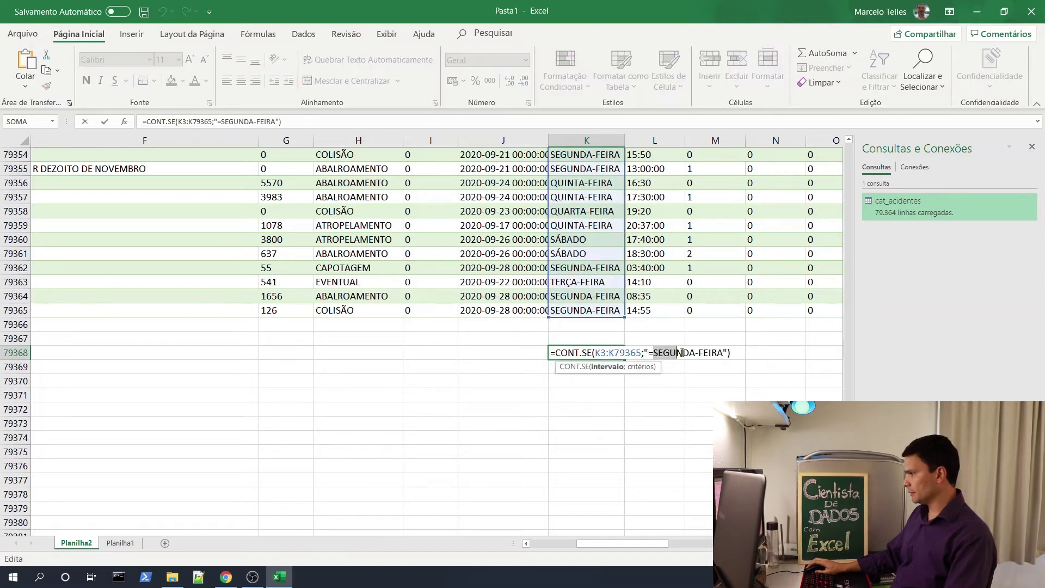
drag(721, 353, 722, 353)
key(ctrl+c)
key(Escape)
click(508, 353)
key(ctrl+v)
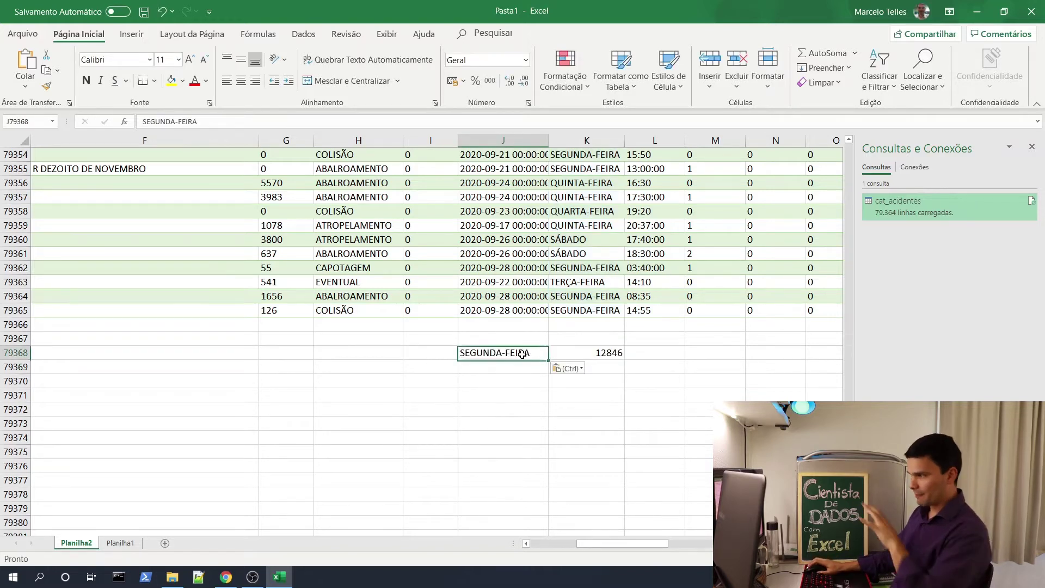
- AutoFill J79368 down to J79374 so column J lists SEGUNDA-FEIRA through DOMINGO
drag(548, 360, 531, 448)
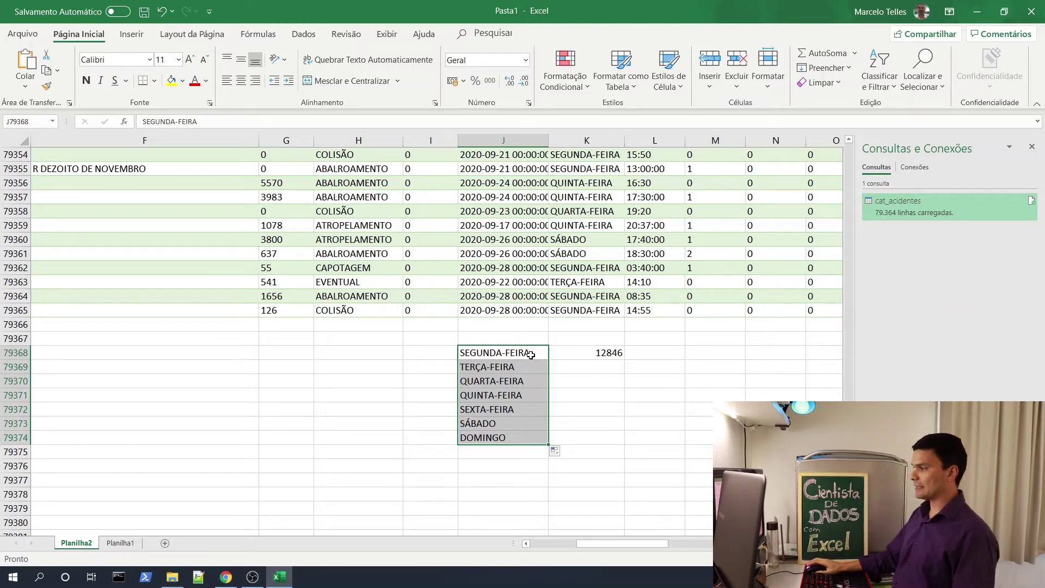
click(581, 366)
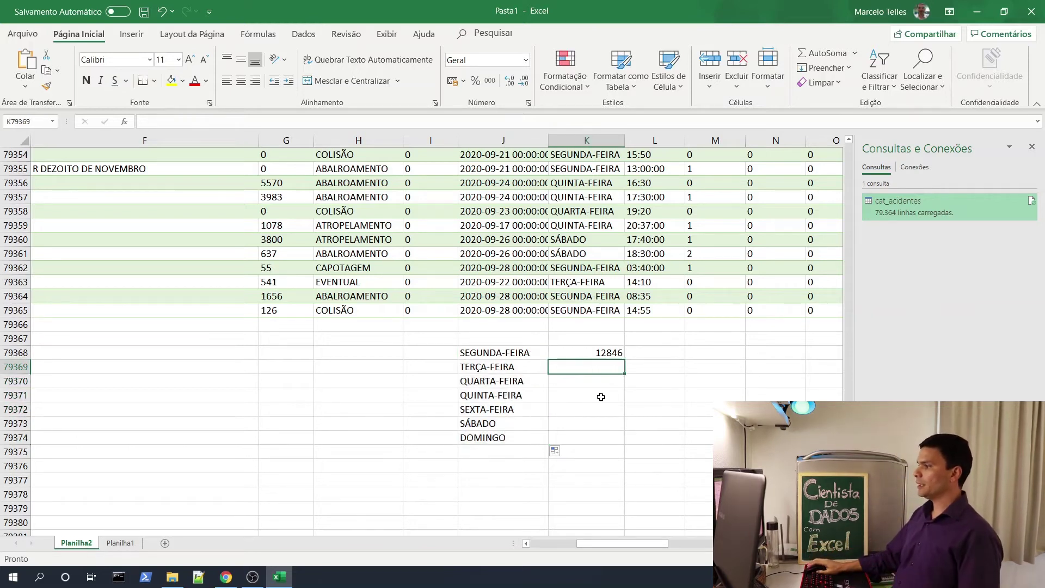
double_click(605, 353)
- Change K79368 to =CONT.SE(K3:K79365;J79368) and fill it to K79374, giving 12846 down to 5904
click(644, 352)
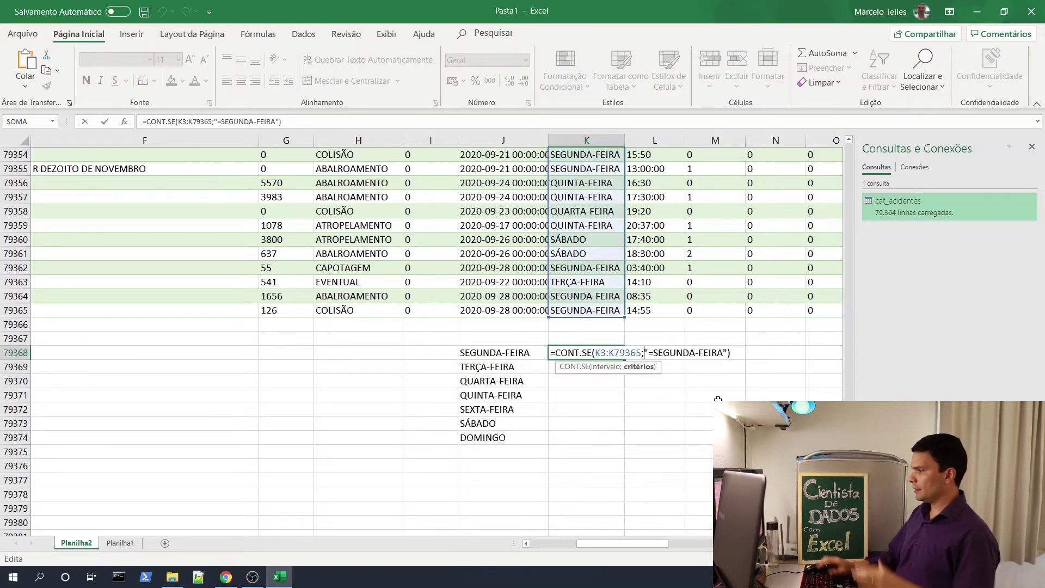
key(Delete)
key(Delete)
key(Delete)
key(Delete)
key(Delete)
key(Delete)
key(Delete)
key(Delete)
key(Delete)
key(Delete)
key(Delete)
key(Delete)
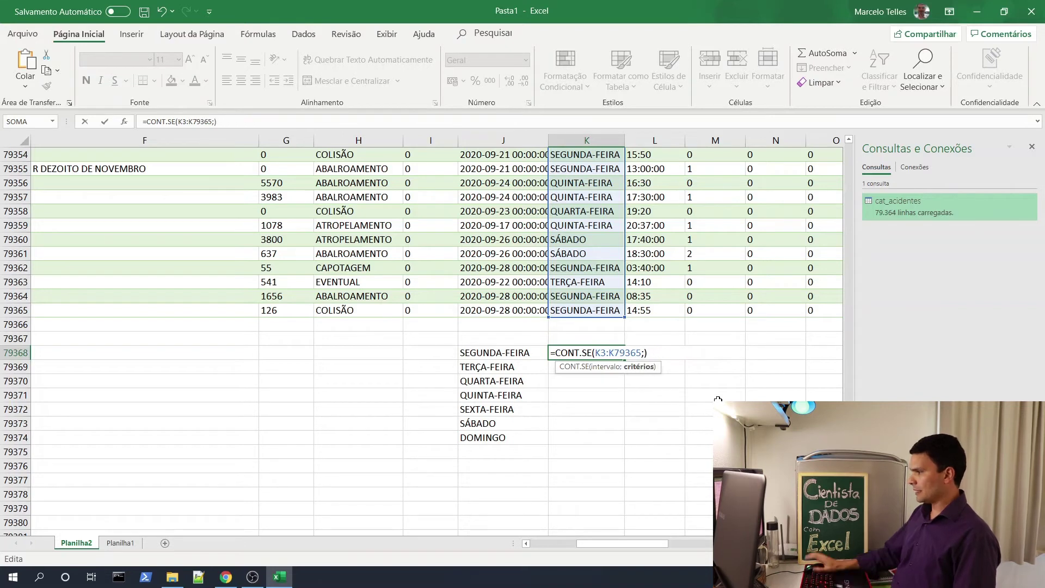
click(518, 351)
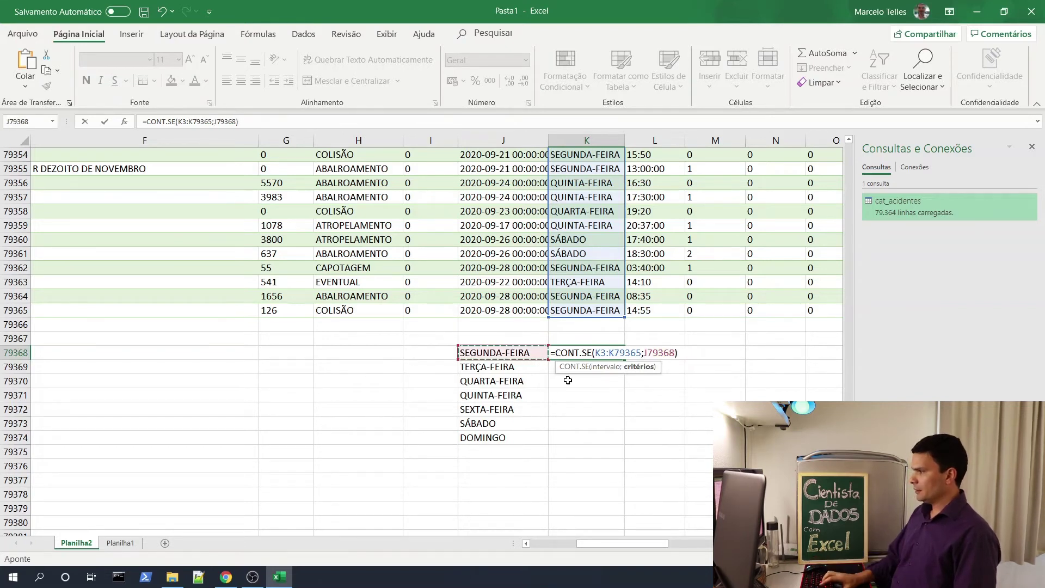
key(Return)
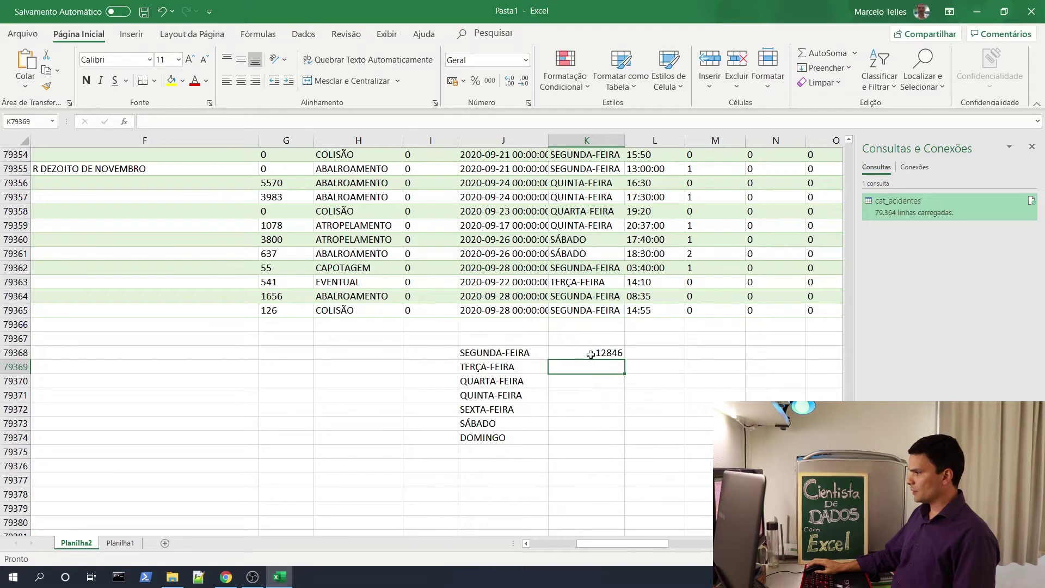
double_click(591, 354)
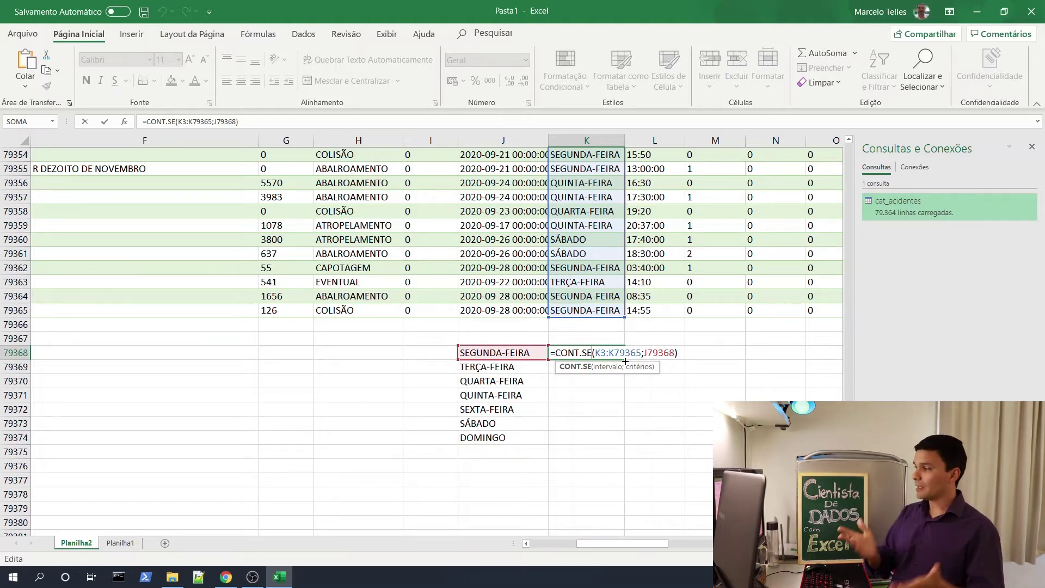
key(Return)
key(Up)
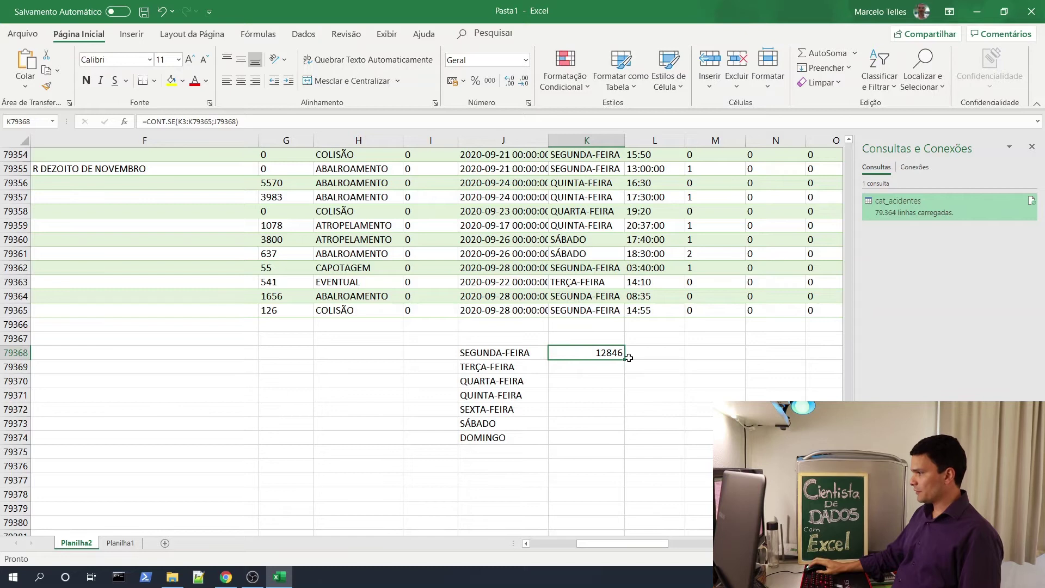
drag(627, 360, 626, 444)
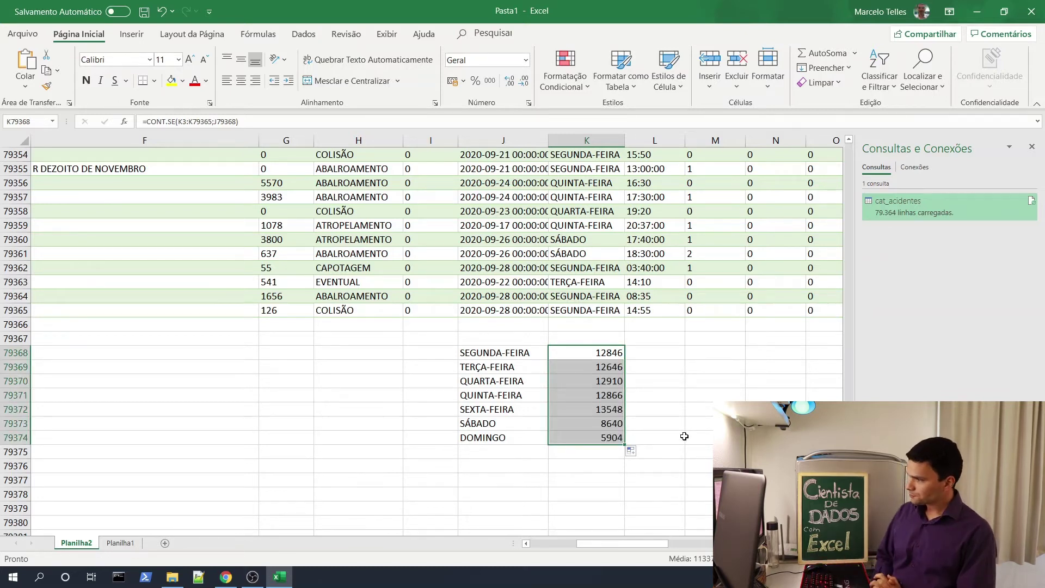
click(657, 436)
click(590, 409)
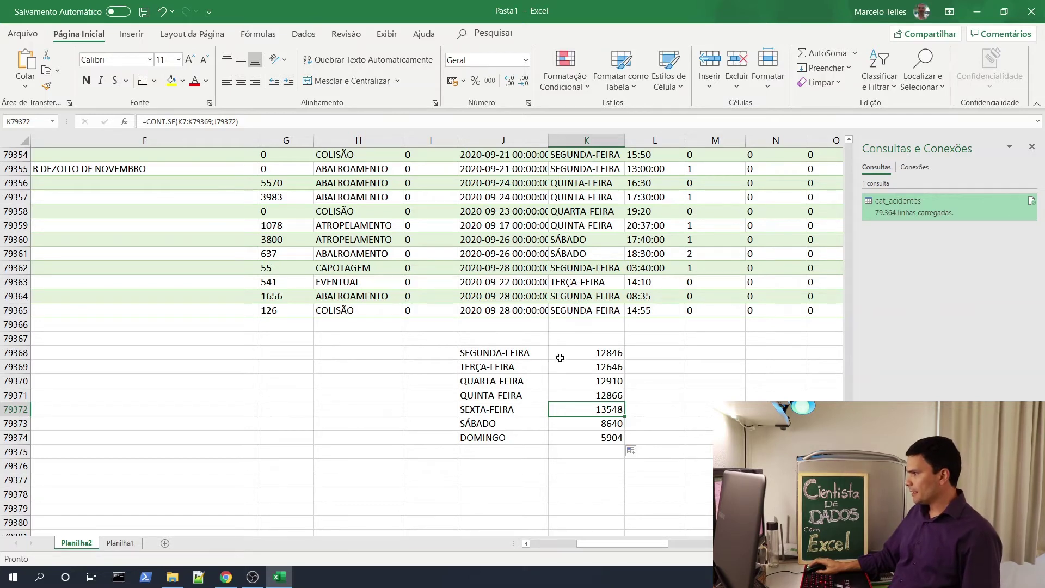
click(509, 312)
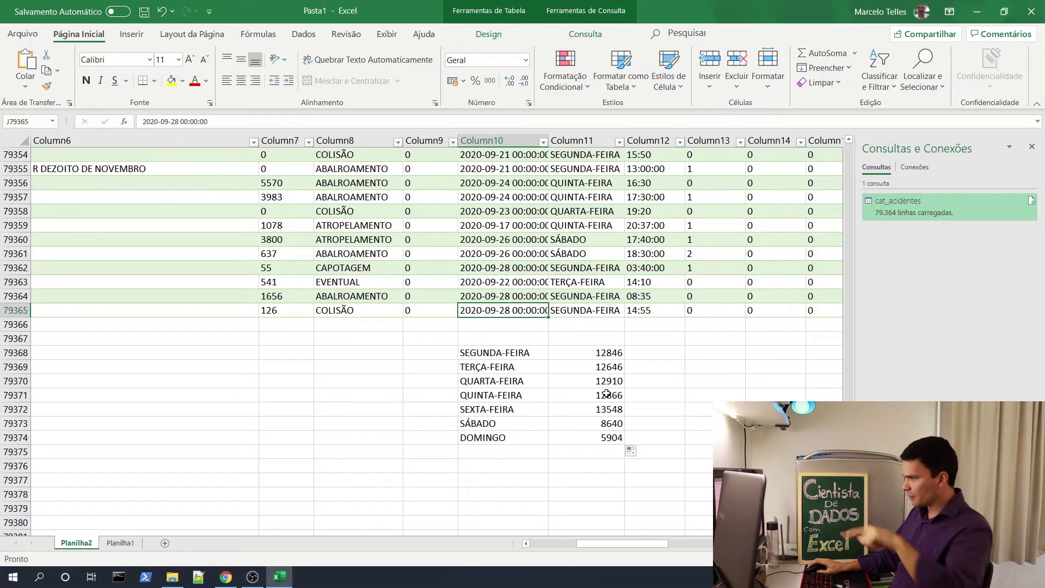
mouse_move(861, 315)
mouse_down()
mouse_move(841, 195)
mouse_move(849, 143)
mouse_up()
click(492, 183)
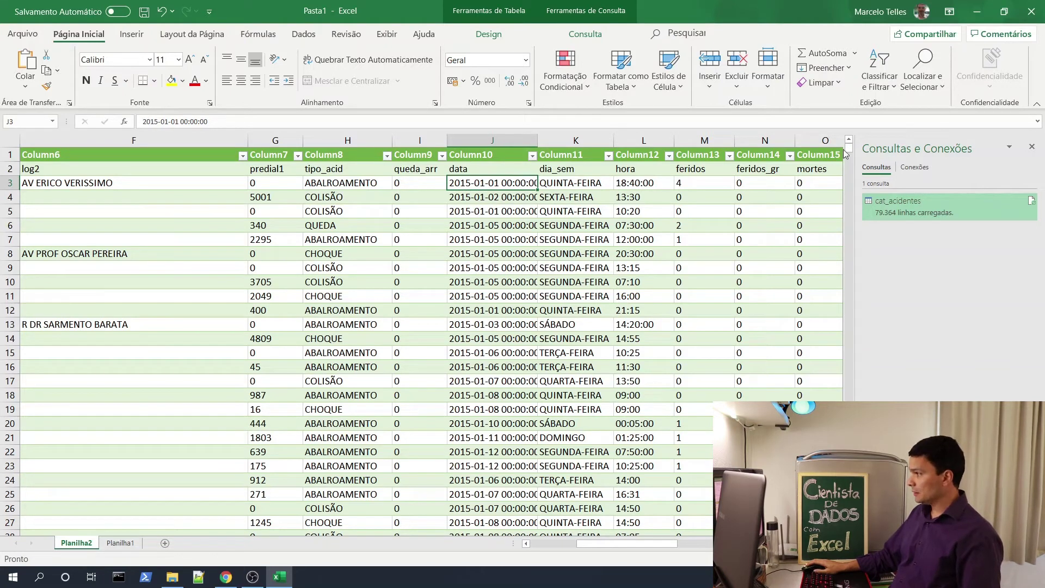
drag(849, 152, 851, 152)
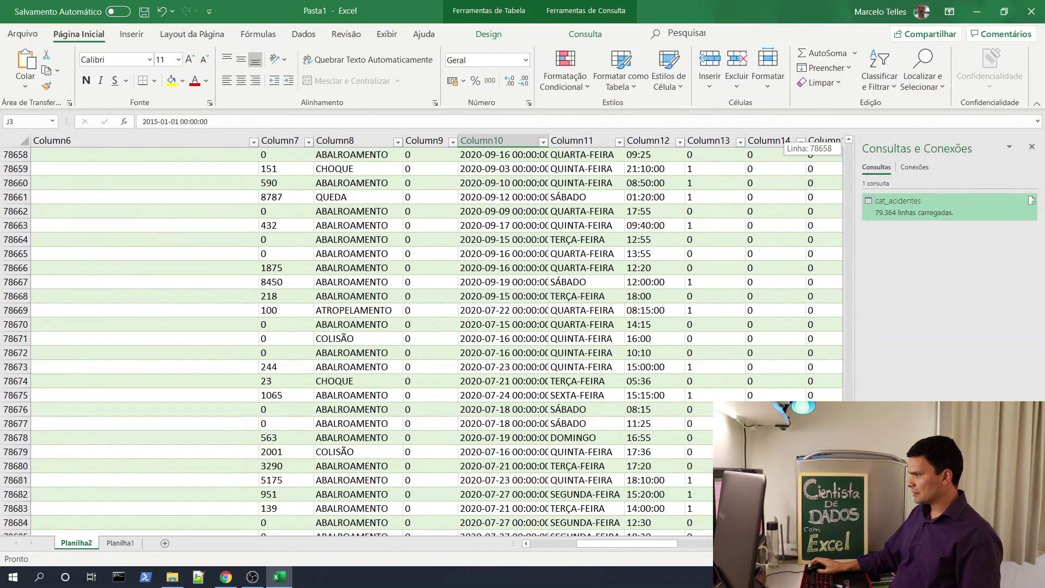
drag(844, 315, 849, 523)
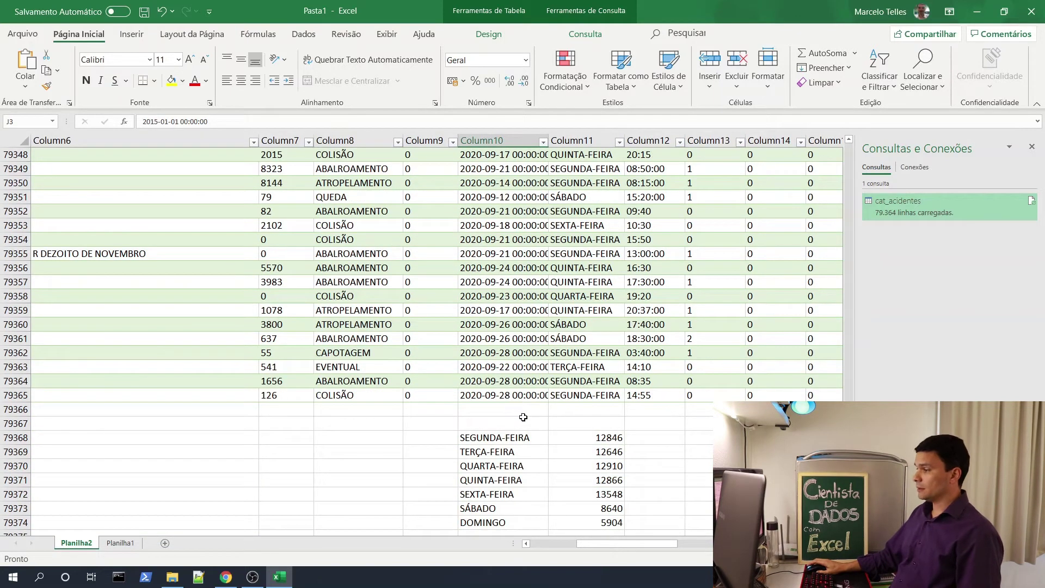
scroll(581, 467, down, 1)
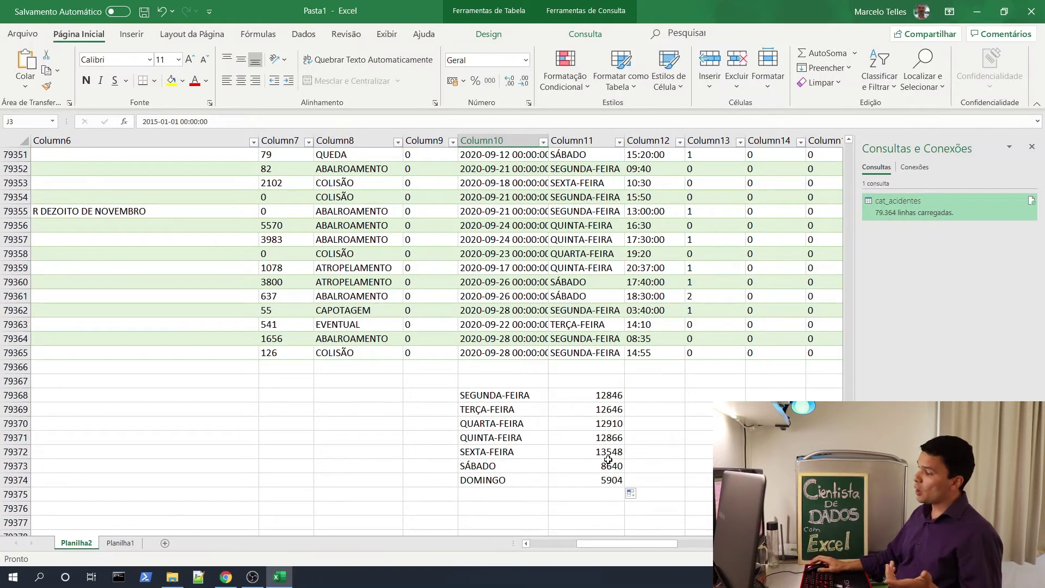
click(599, 453)
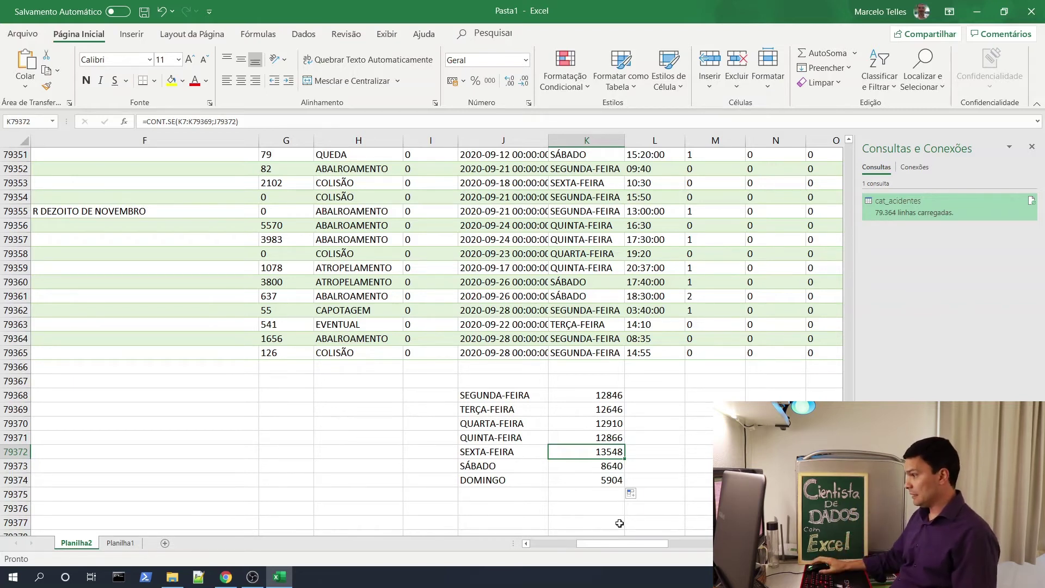
click(646, 466)
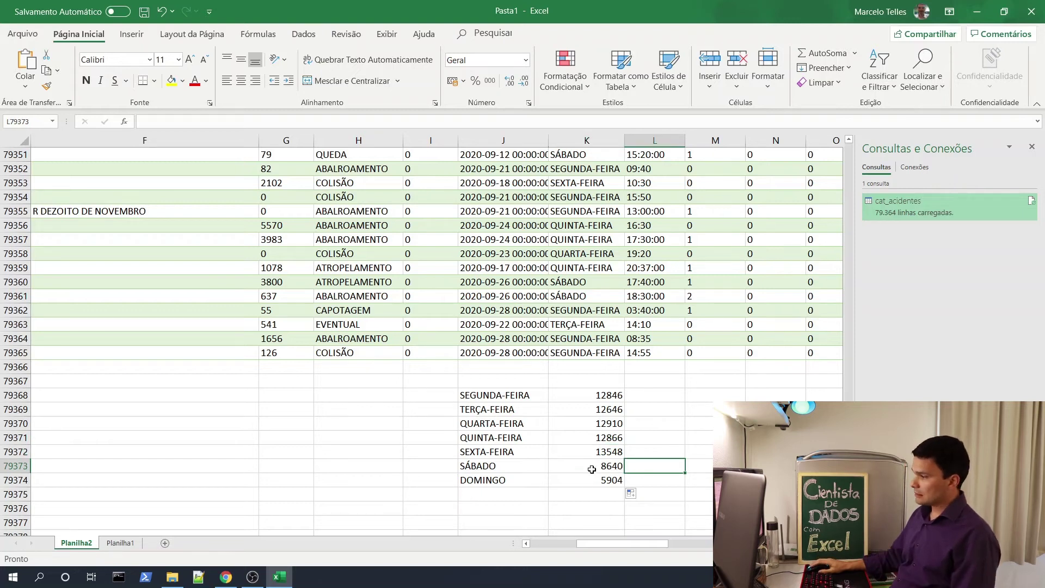
drag(592, 469, 596, 481)
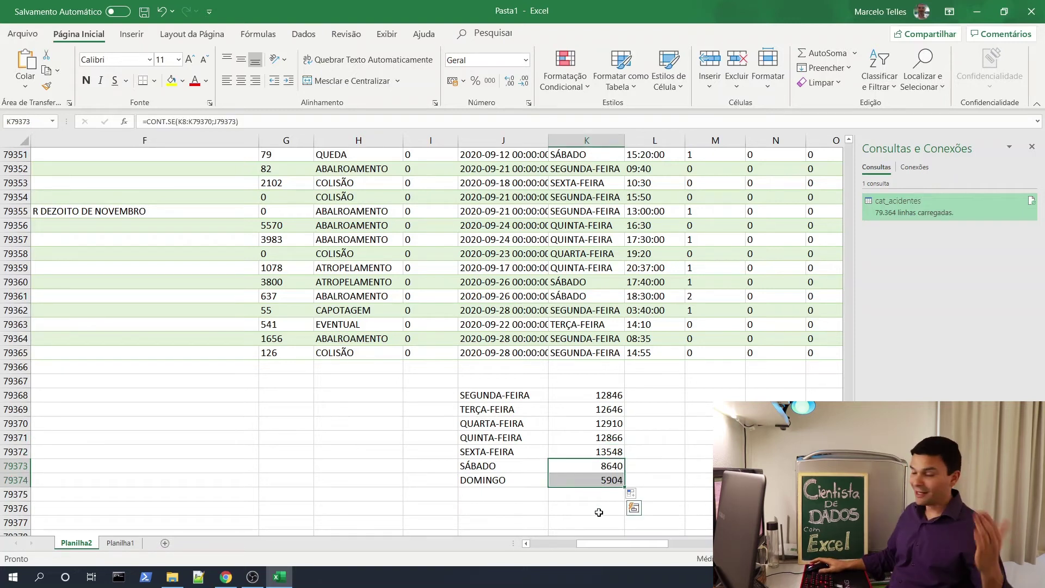
click(684, 484)
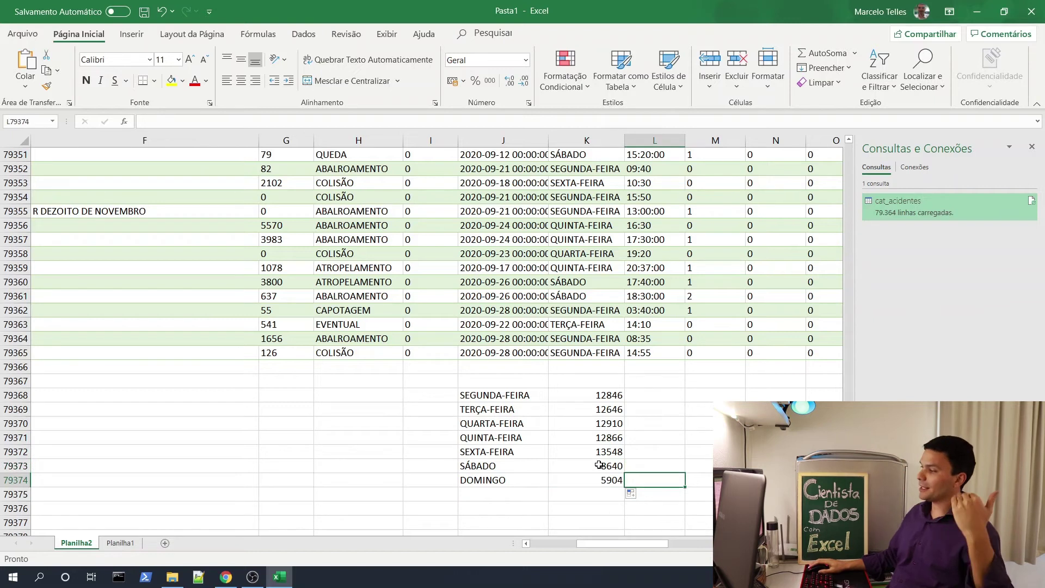
click(652, 455)
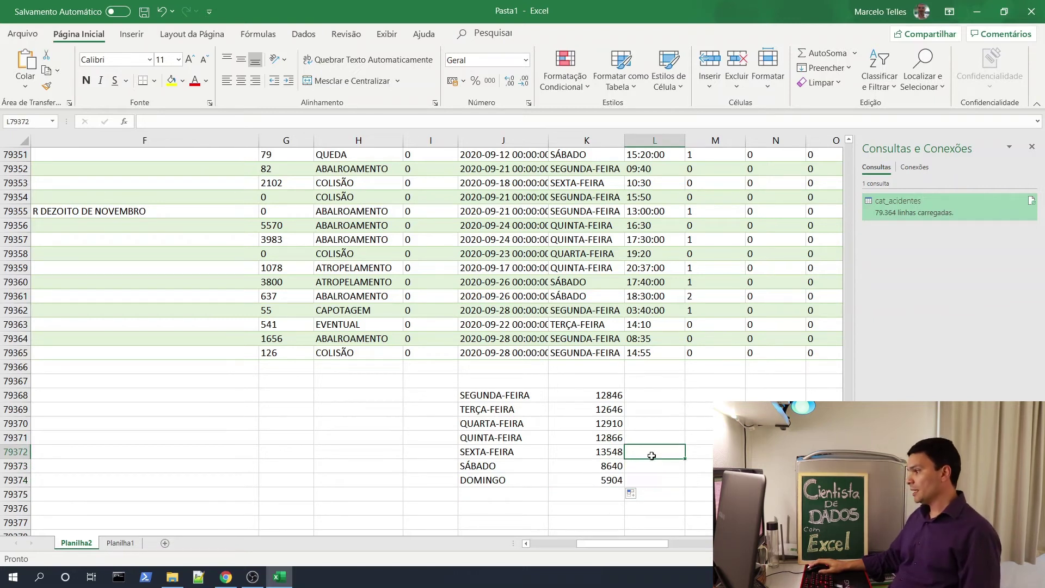
click(615, 465)
click(590, 488)
click(594, 466)
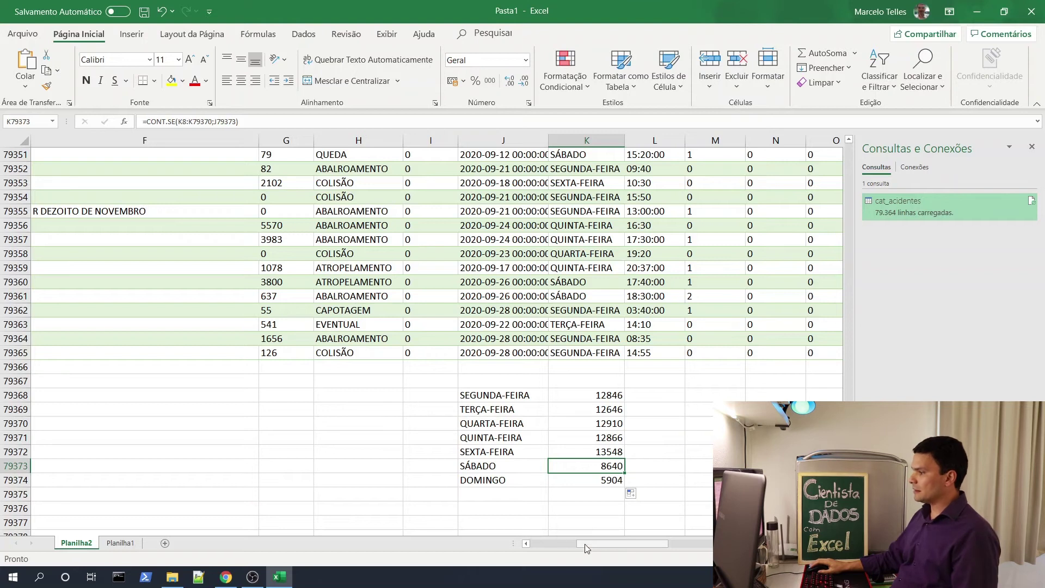
- Scroll back to the top of the table, undoing an accidental edit to a street-name cell
drag(585, 544, 539, 544)
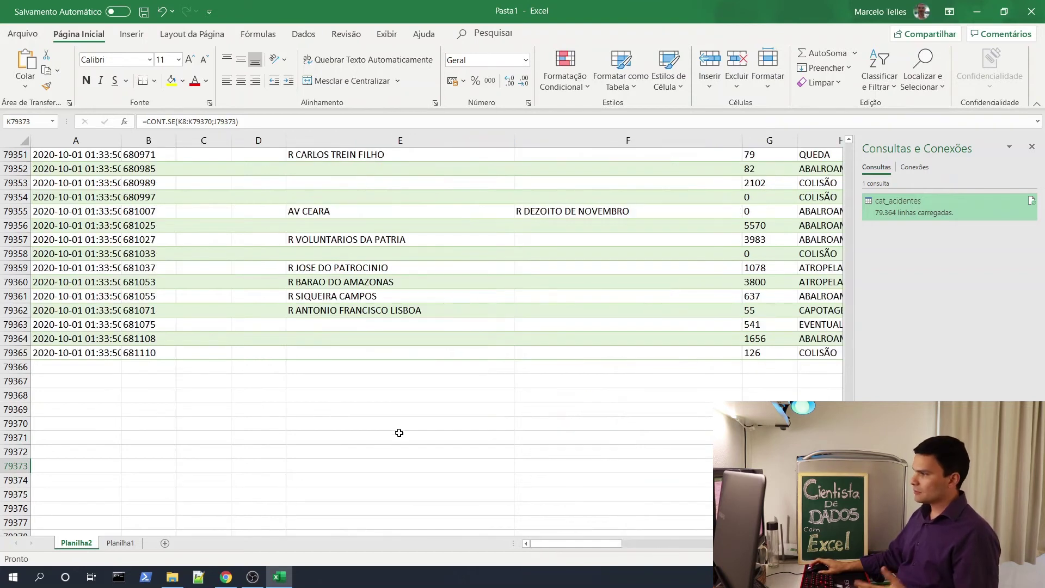
scroll(399, 433, up, 2)
scroll(406, 427, up, 1)
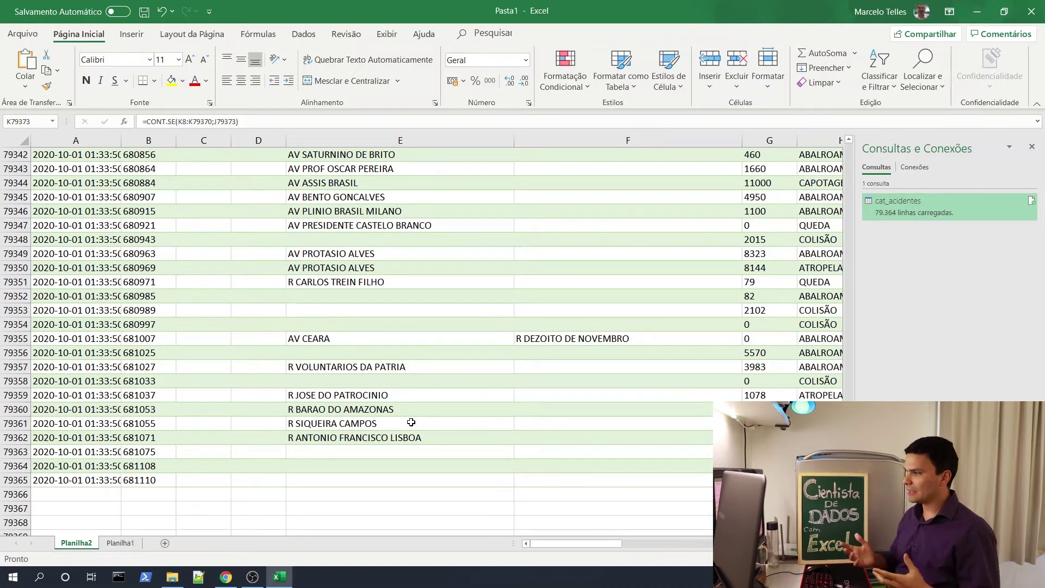
click(383, 324)
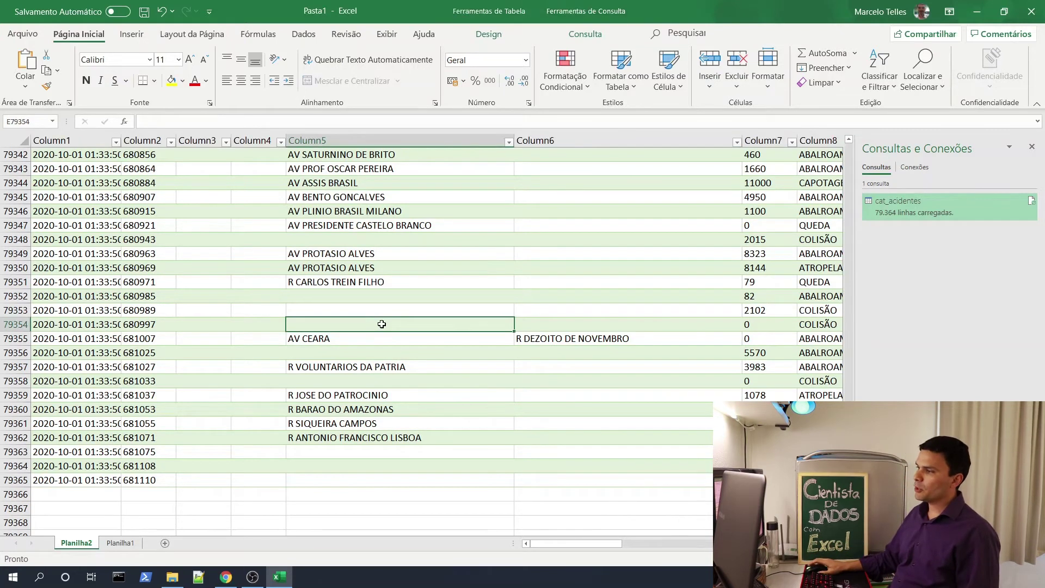
click(355, 283)
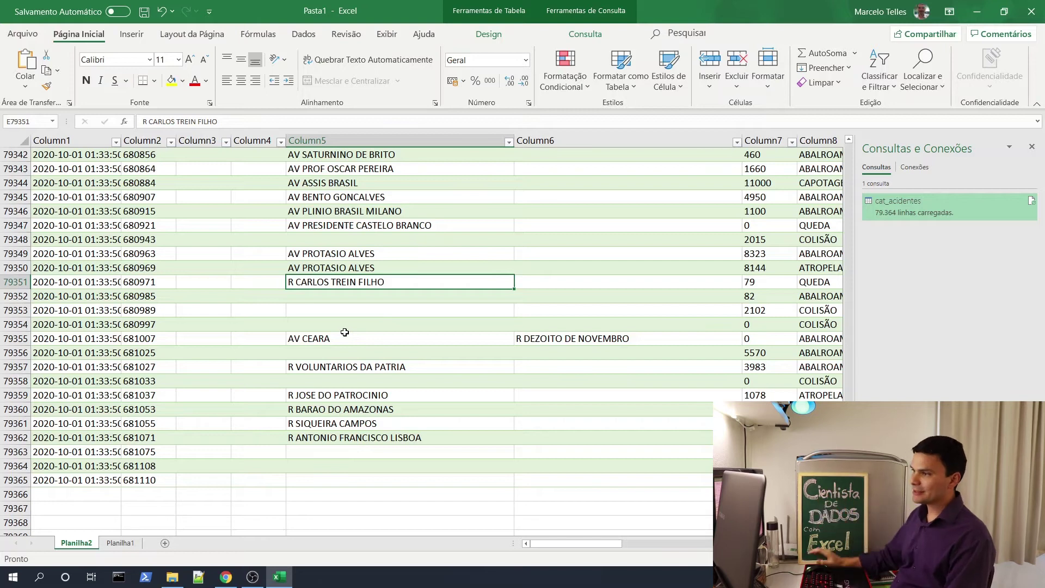
key(ctrl+z)
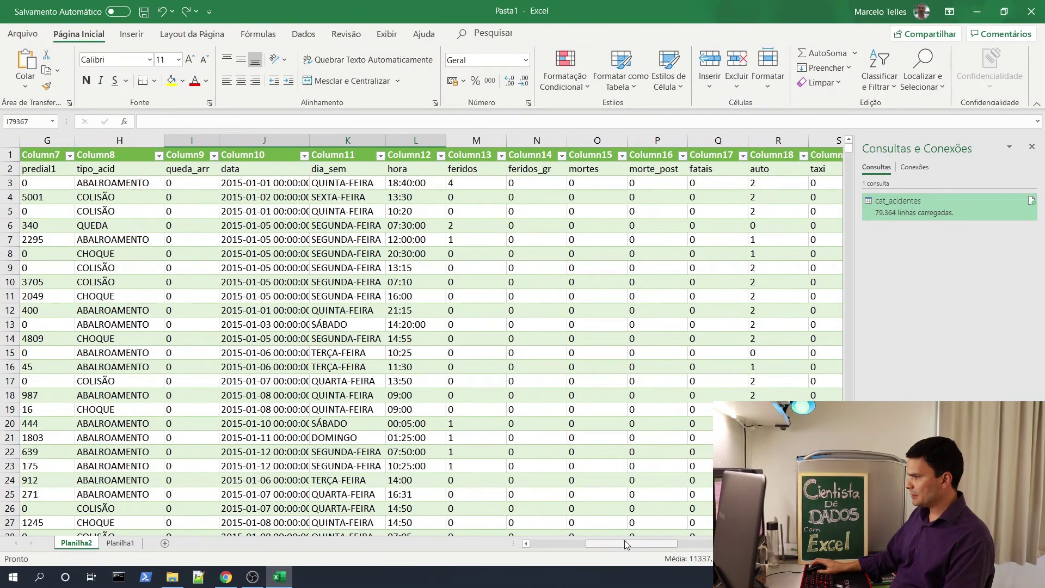
- Select all rows from the field-name row down to row 79365 and put them on the clipboard
drag(626, 544, 472, 539)
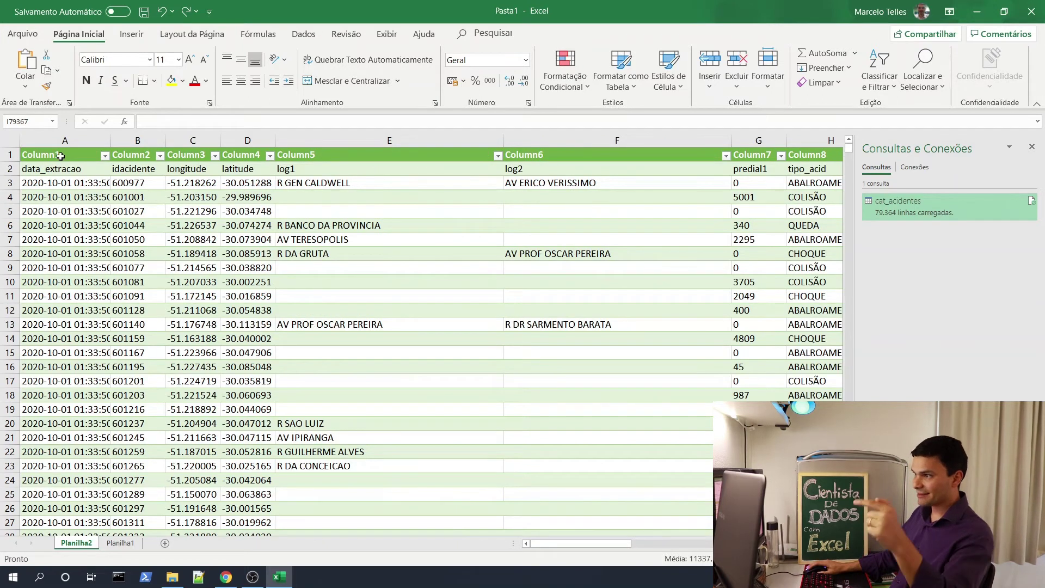
click(87, 155)
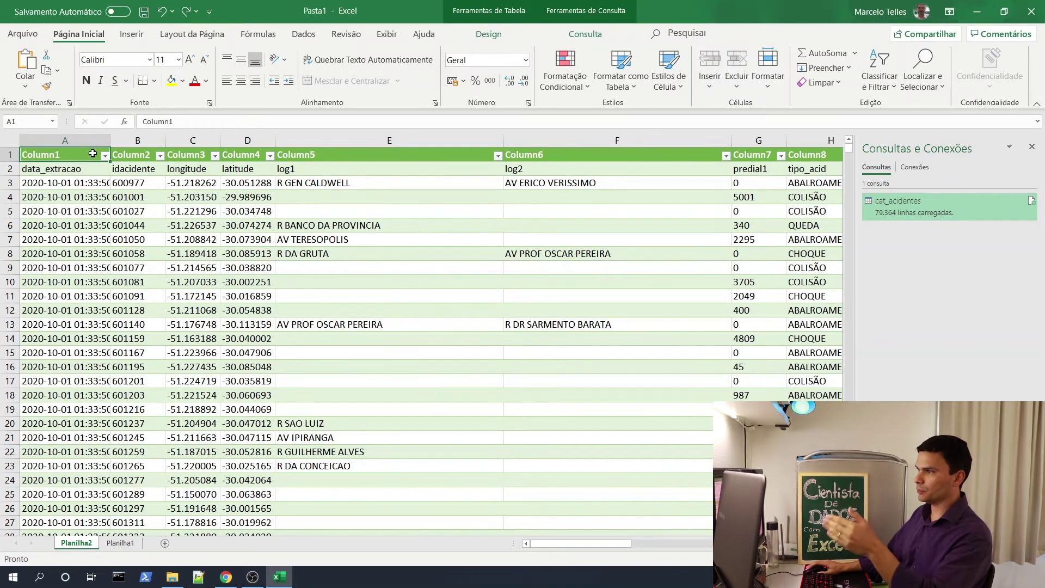
click(22, 169)
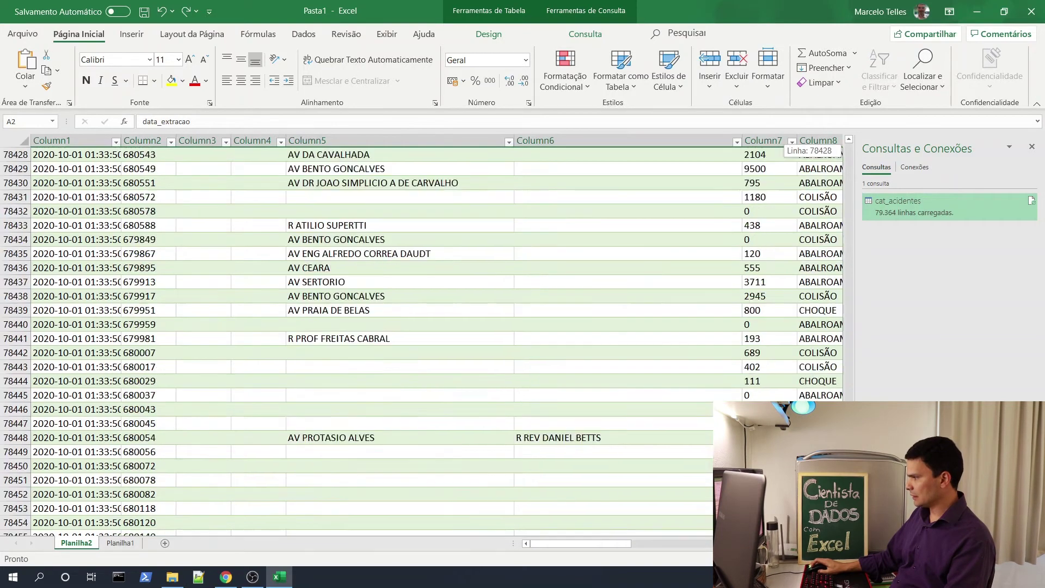
drag(838, 278, 613, 472)
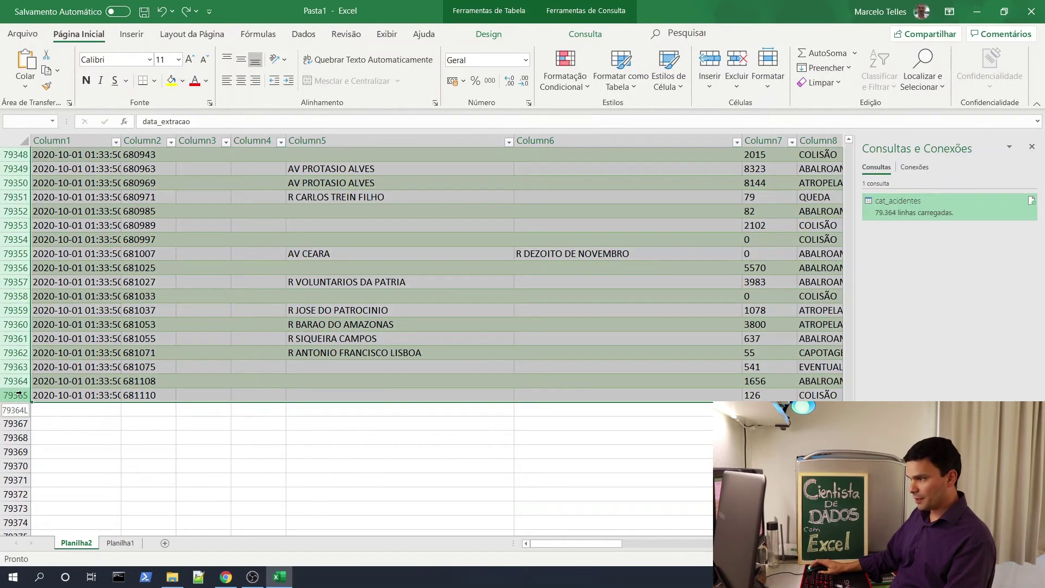
shift+click(18, 395)
key(ctrl+x)
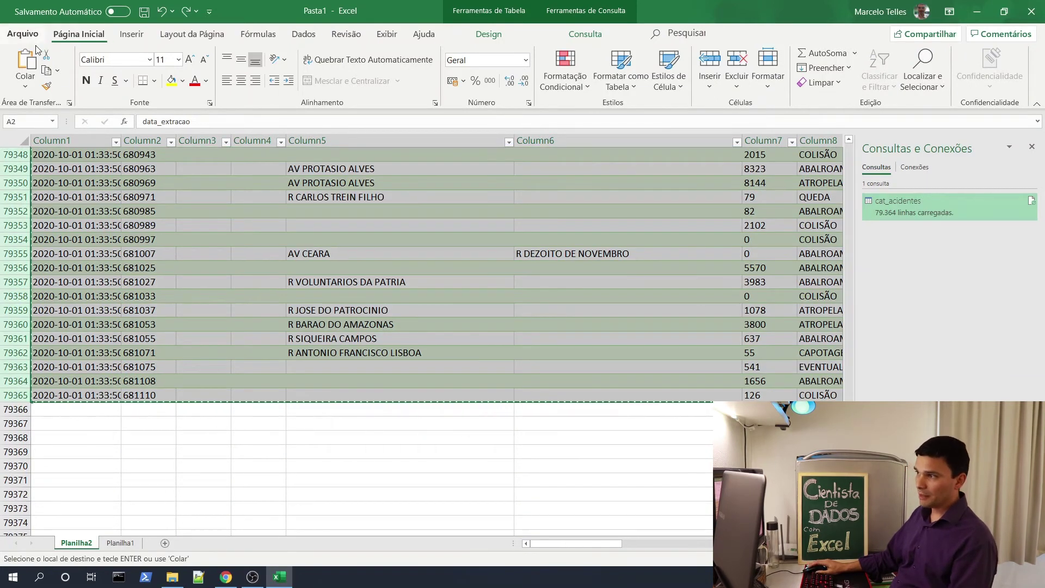
click(22, 34)
- Create the blank workbook Pasta2 and paste the accident records into Planilha1 starting at A1
click(157, 91)
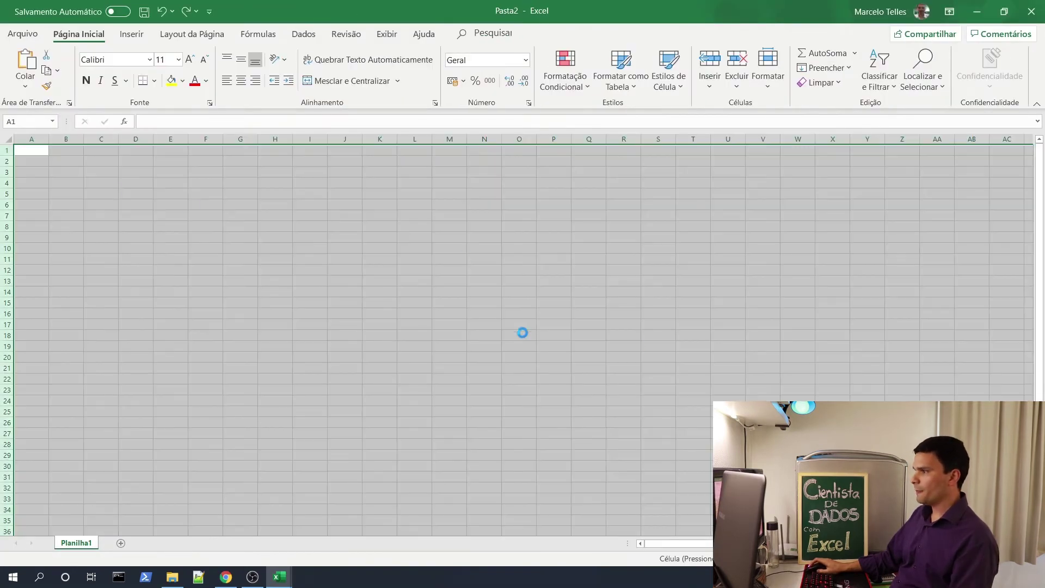
key(ctrl+v)
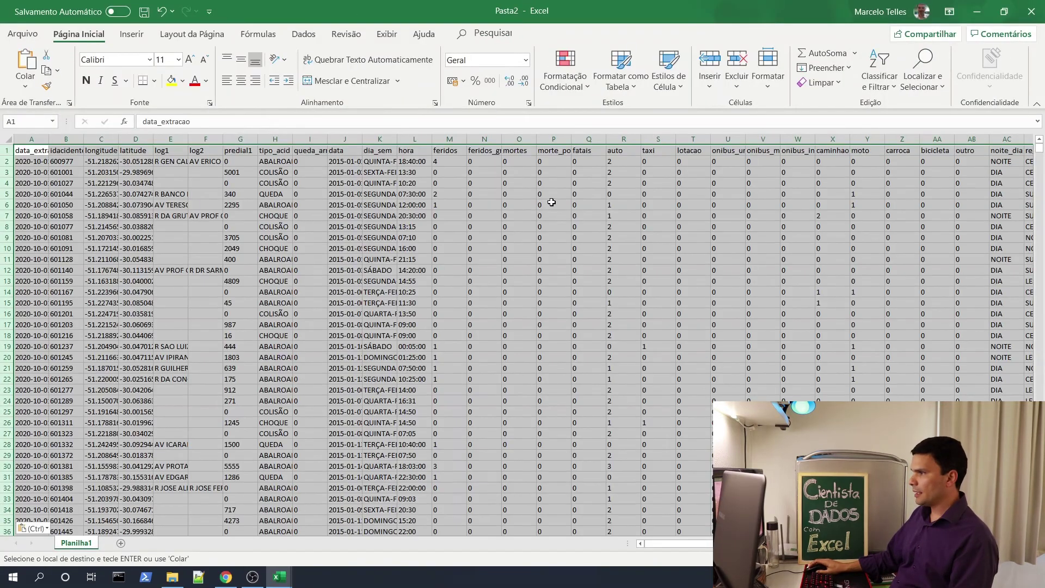
click(192, 189)
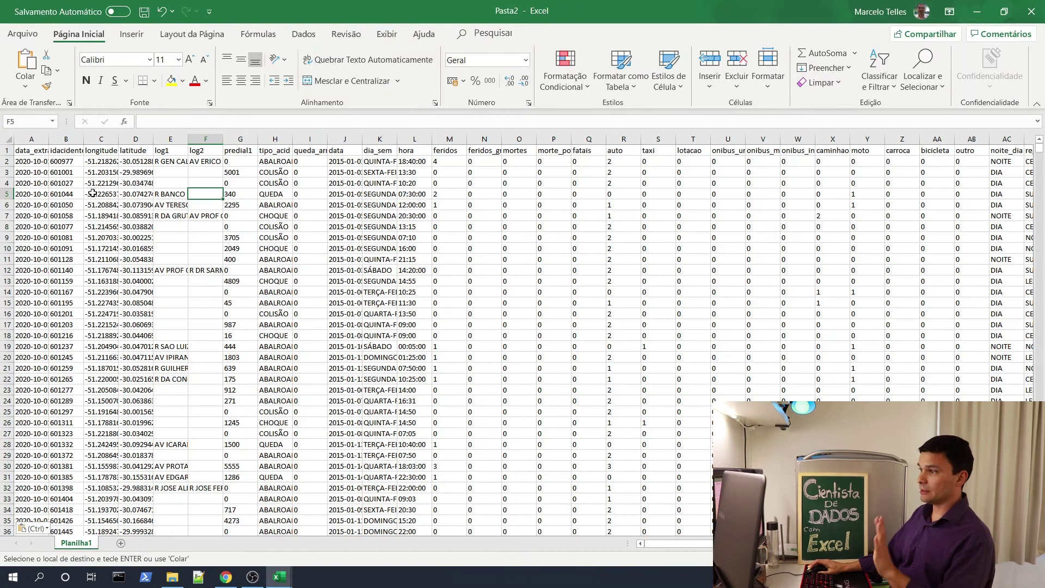
click(170, 216)
click(66, 151)
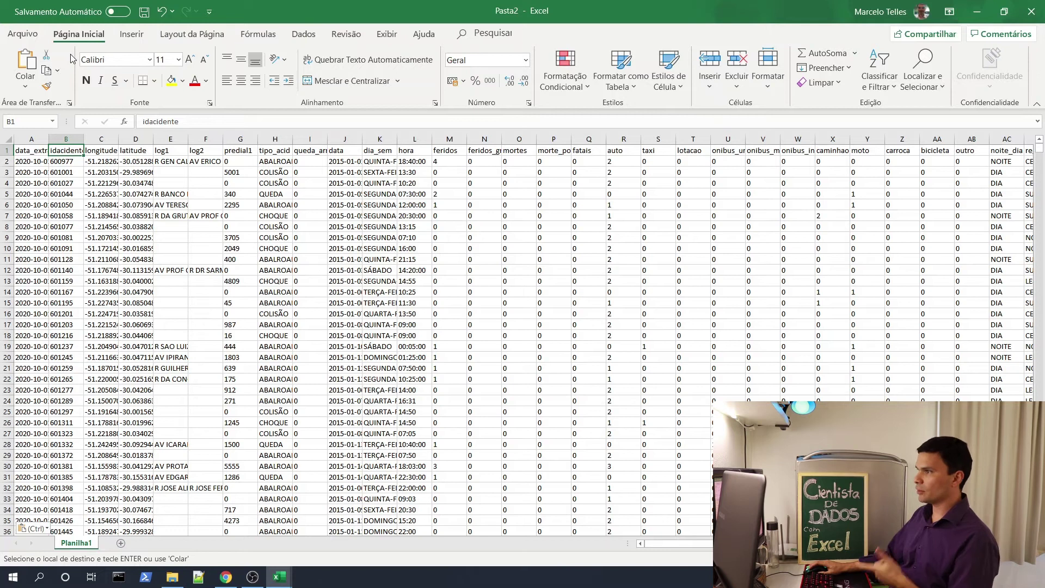
- Save the workbook as Pasta2.xlsx in the CientistaDados folder on the desktop
click(22, 35)
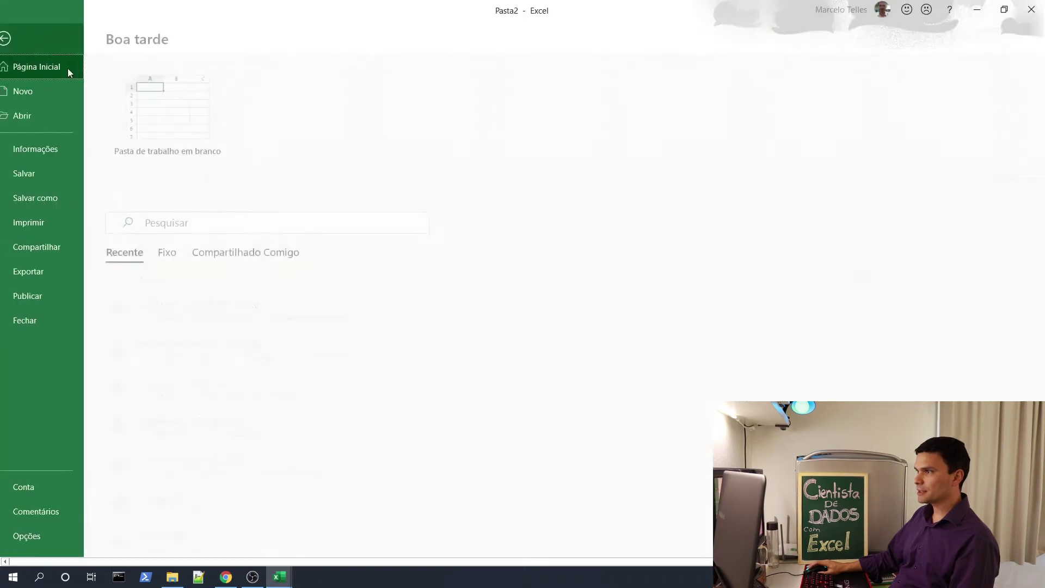
click(43, 173)
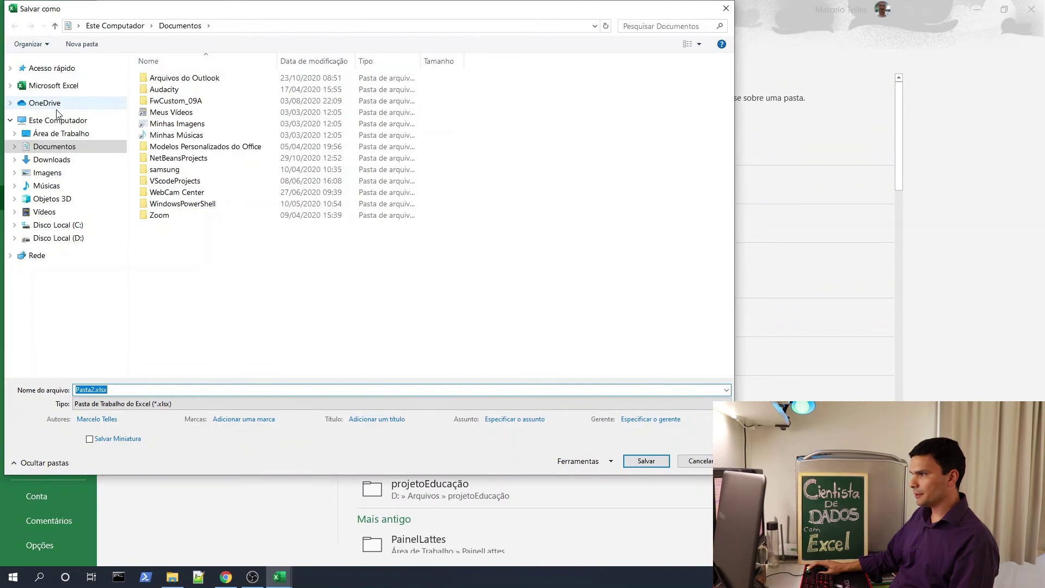
click(81, 133)
double_click(166, 78)
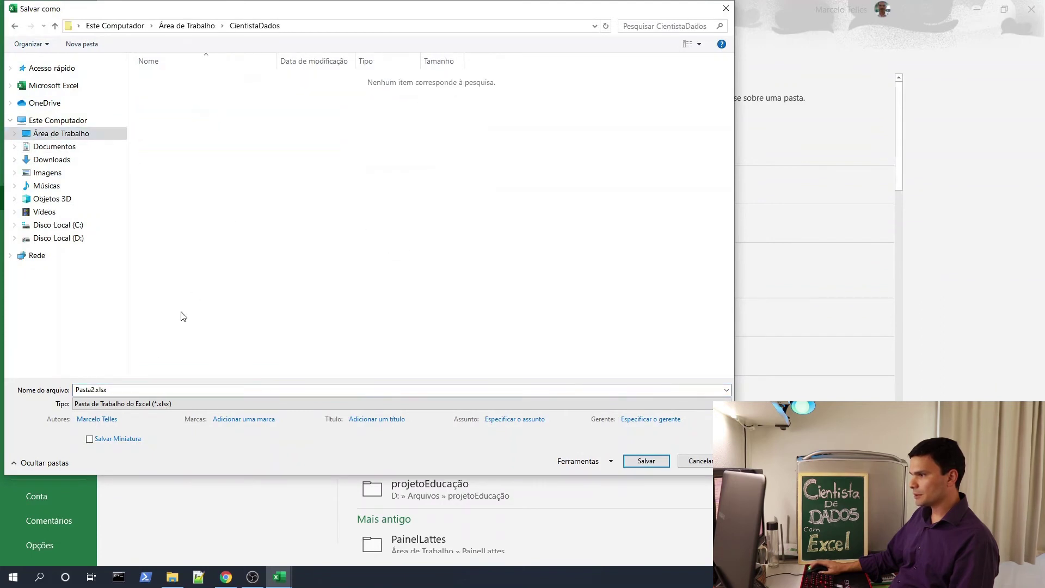
click(644, 466)
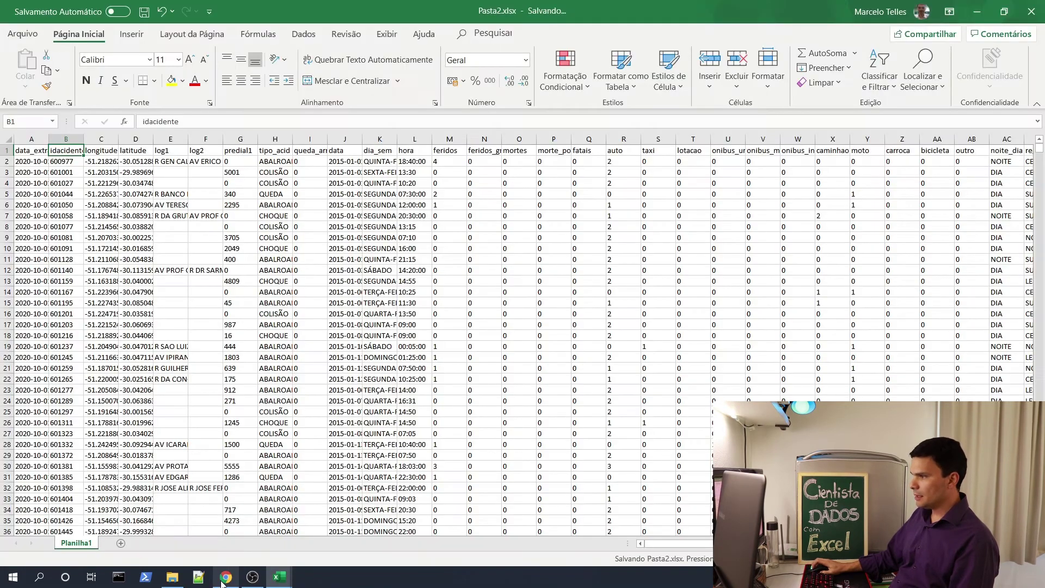
click(226, 577)
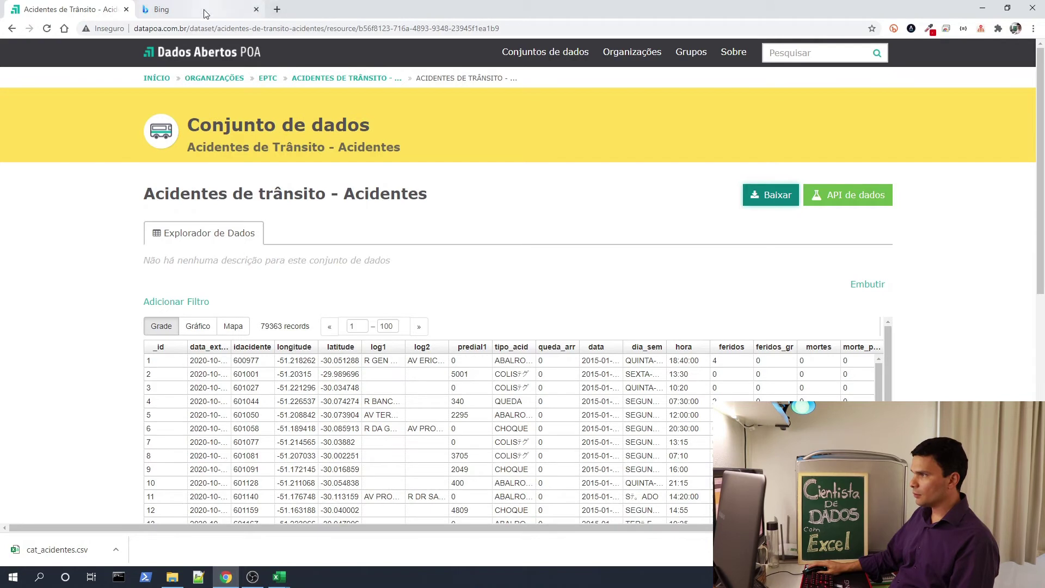
- In the Bing tab, search for 'my maps' and open the My Maps – Sobre result
click(199, 28)
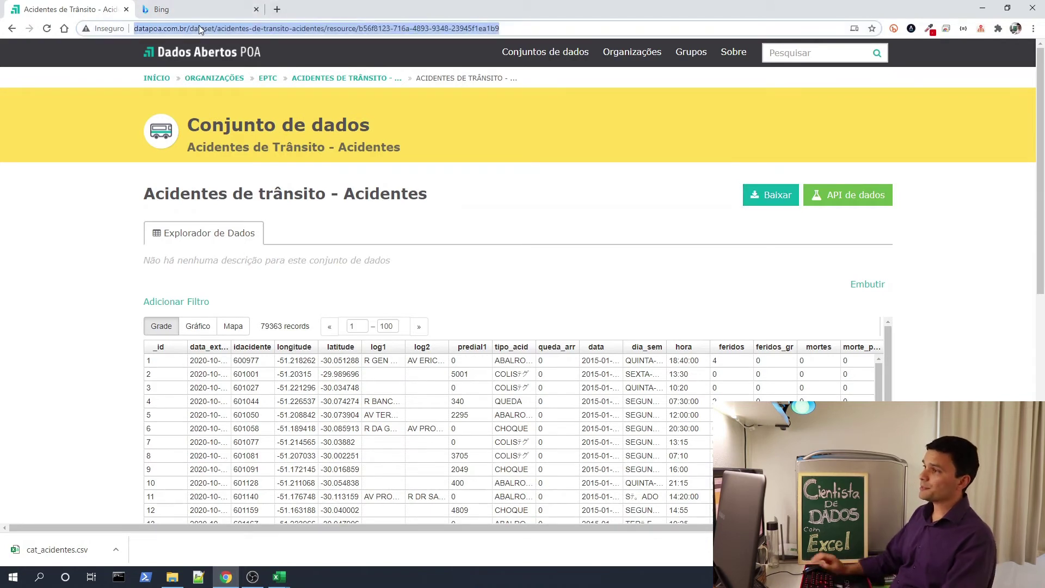
key(ctrl+Tab)
click(194, 30)
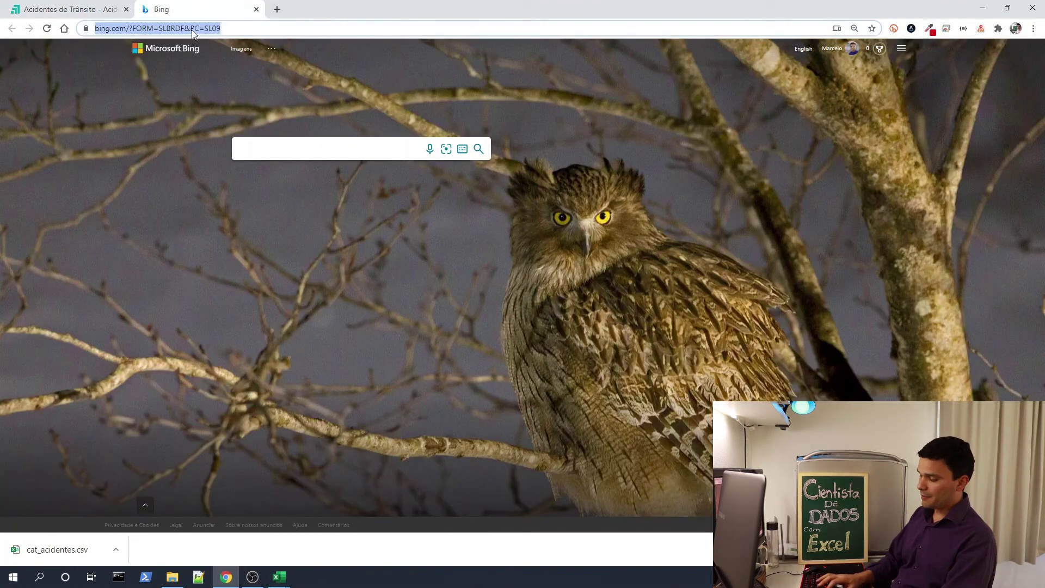
text(my maps)
key(Return)
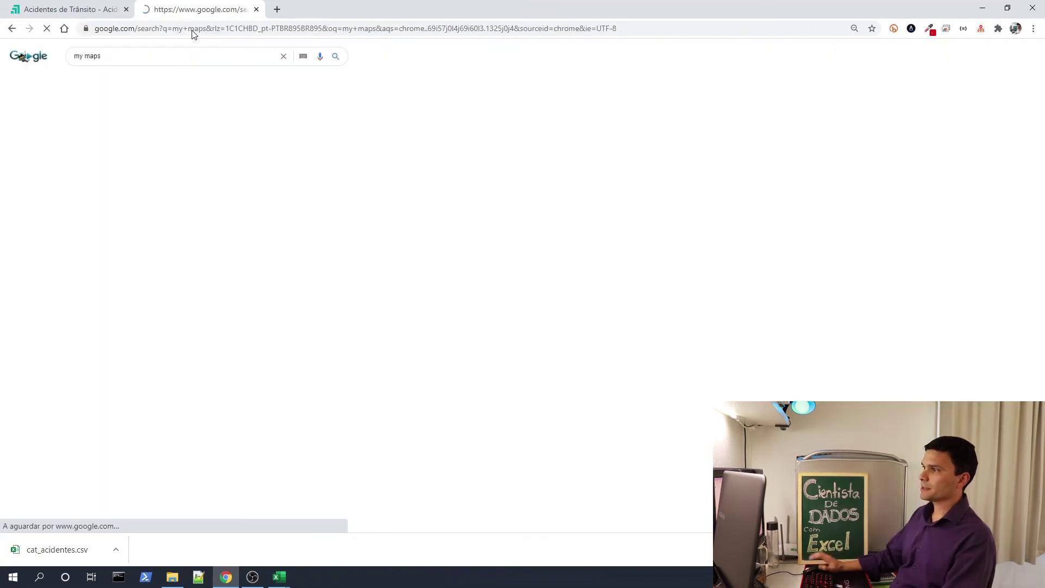
click(155, 127)
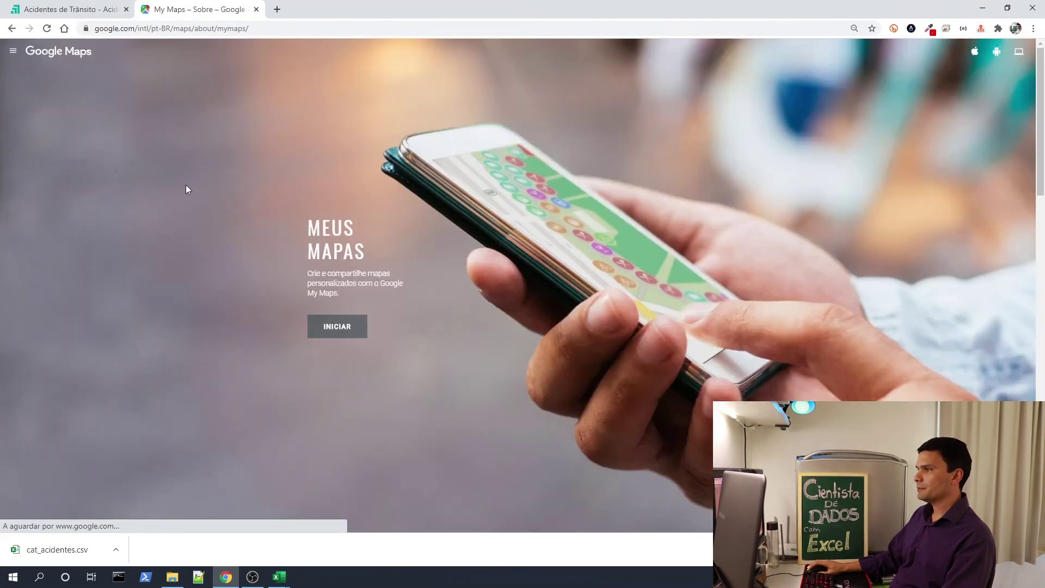
- Start My Maps, create a new map, and choose Importar for its untitled layer
click(337, 326)
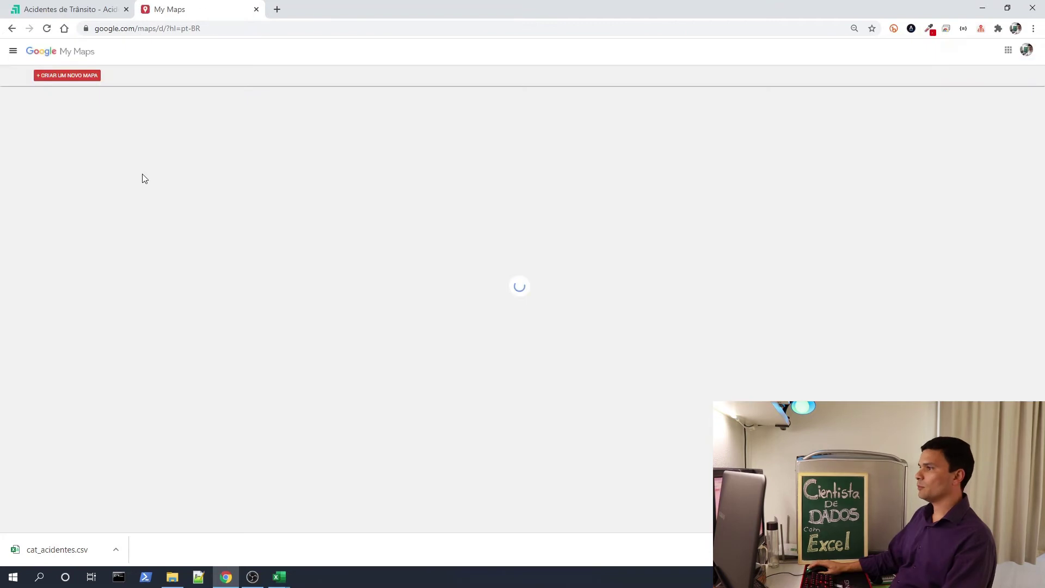
click(96, 82)
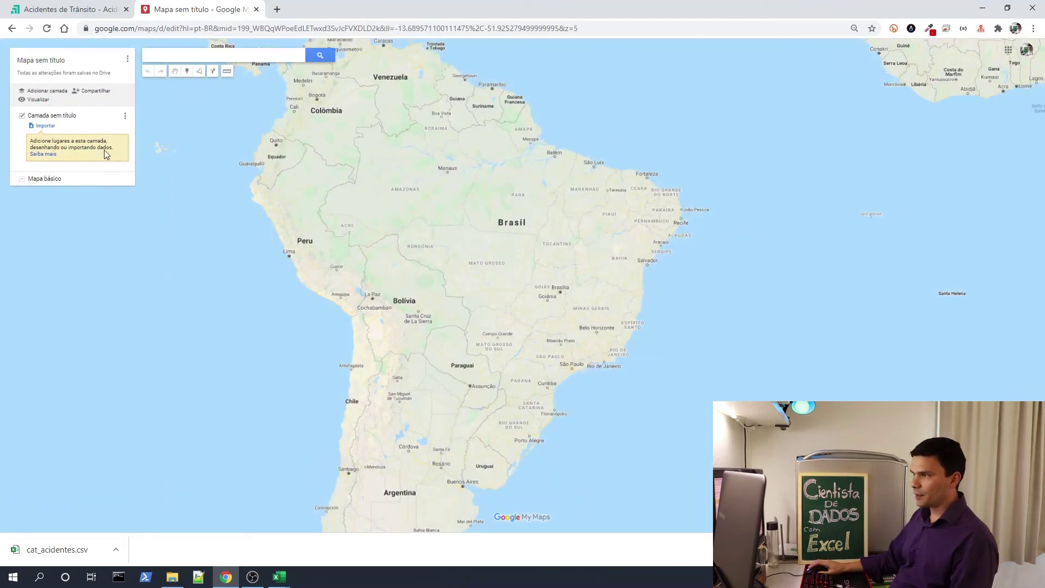
click(54, 130)
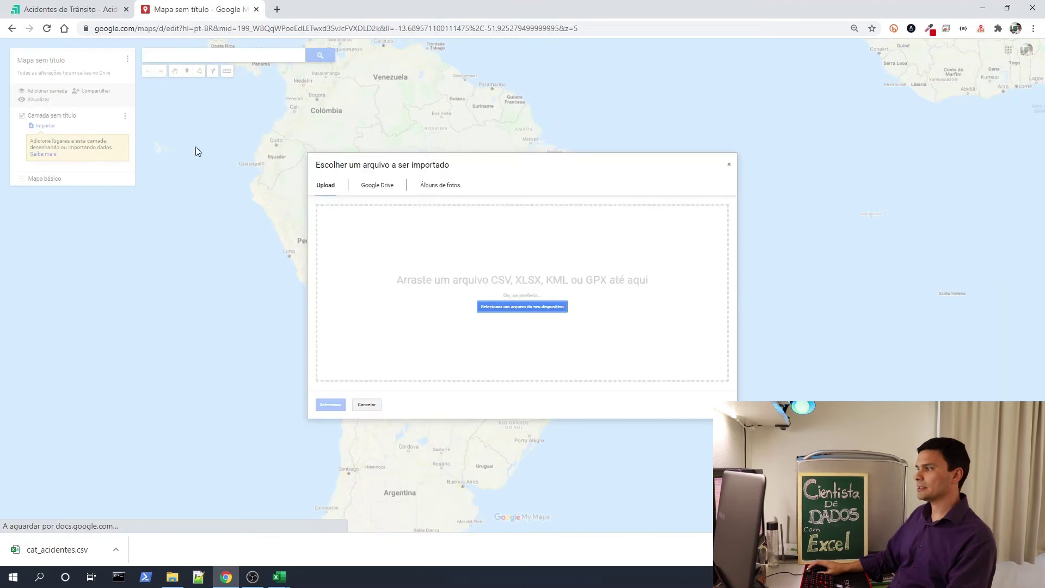
- Drag Pasta2.xlsx from the CientistaDados folder into the My Maps import dialog
click(174, 576)
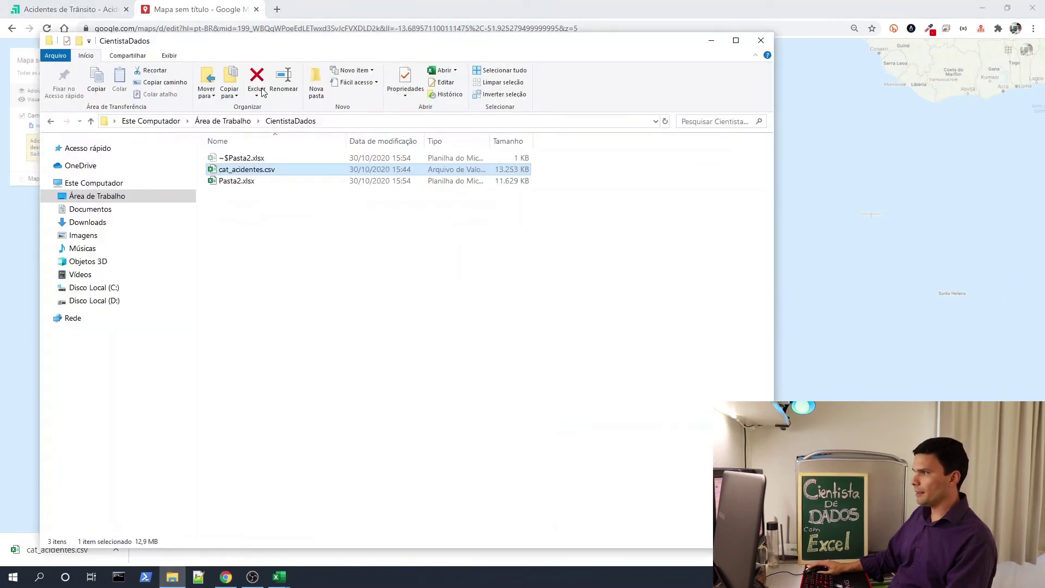
key(super+Down)
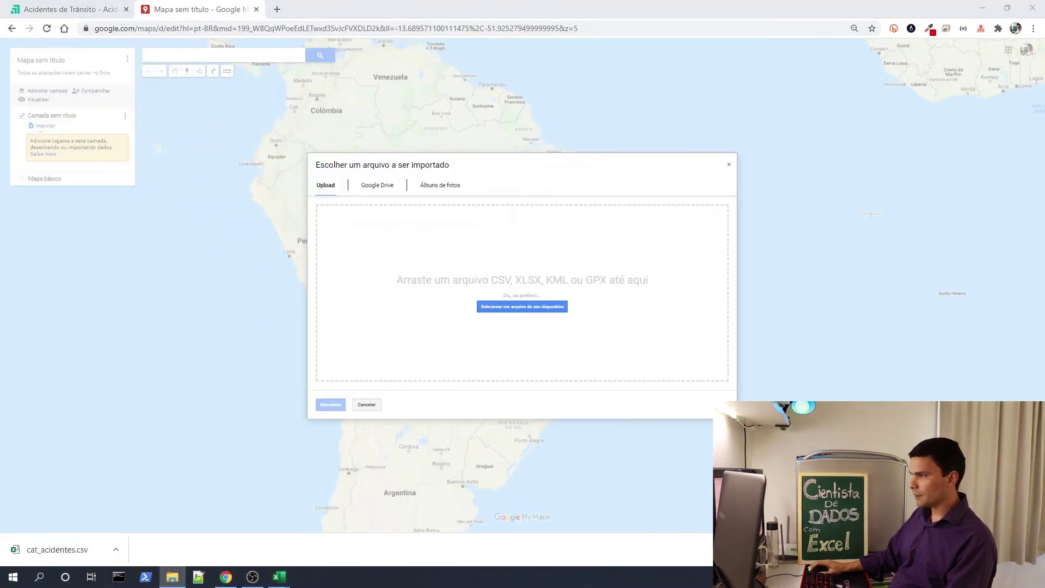
drag(443, 272, 435, 289)
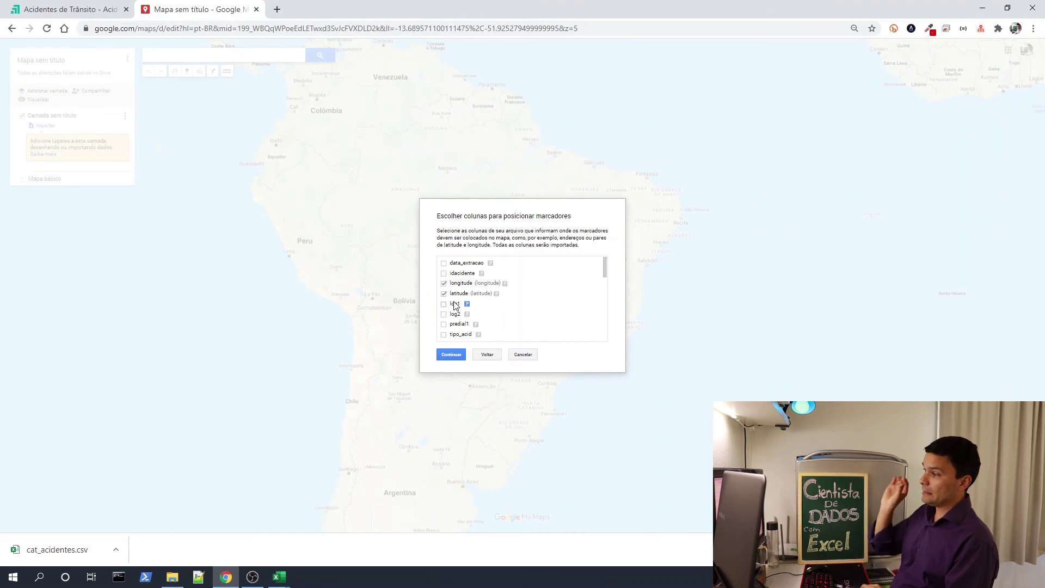
- Use longitude and latitude as marker positions and the data column as marker titles
key(ctrl+plus)
key(ctrl+plus)
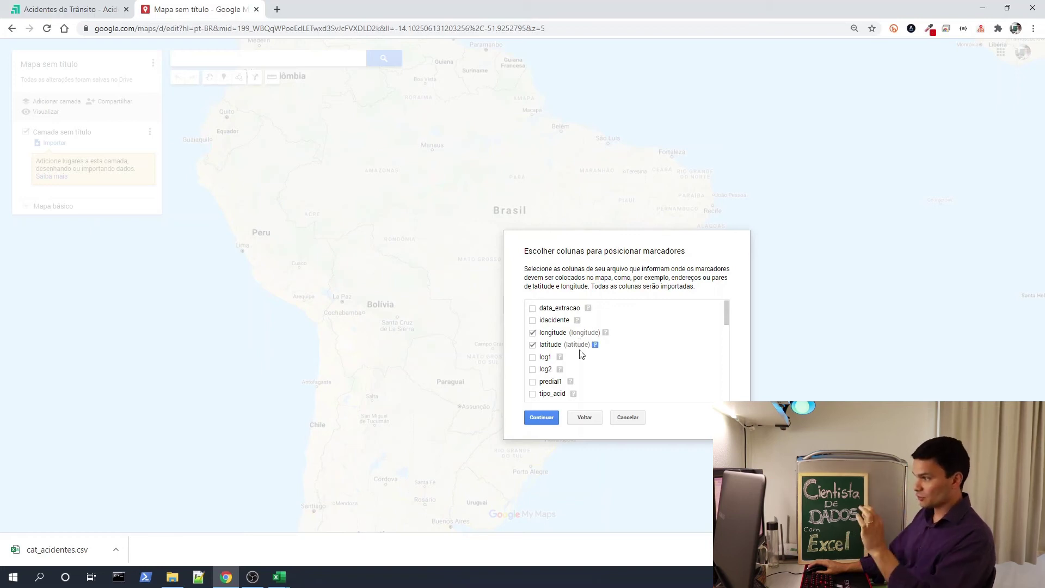
click(542, 418)
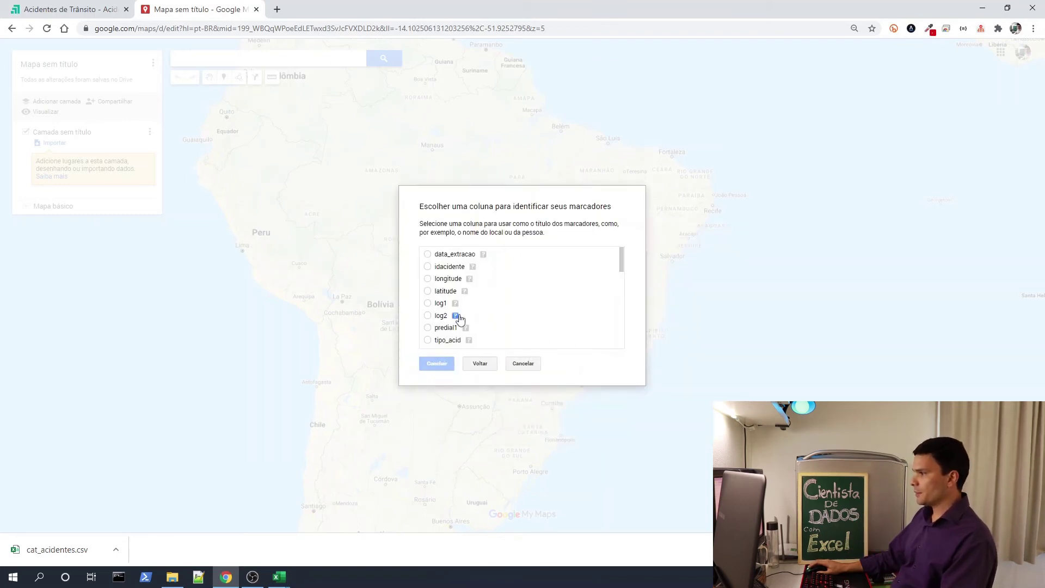
drag(623, 264, 622, 272)
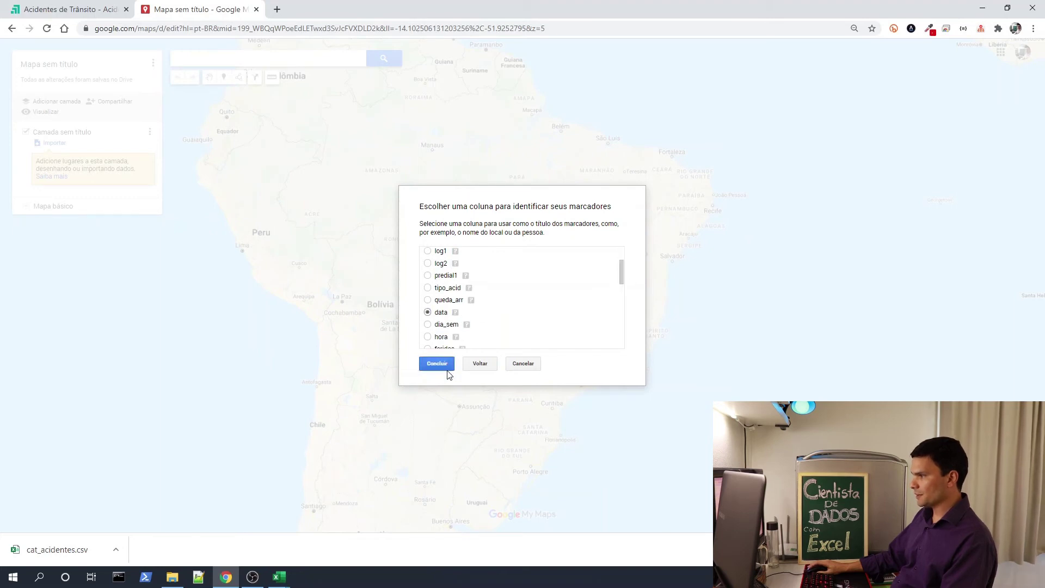
click(448, 370)
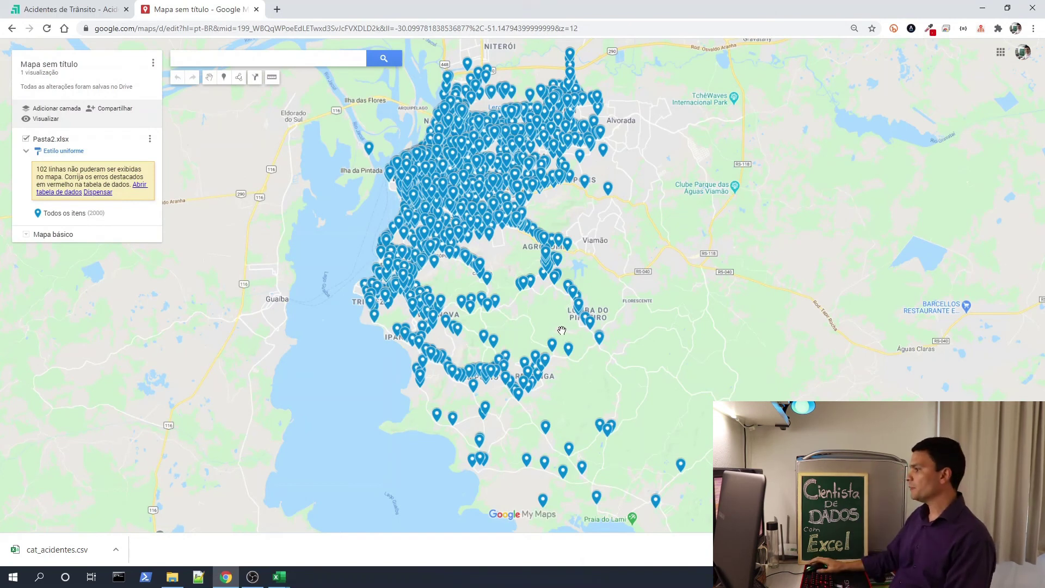
- Zoom and pan the map to view the 2000 accident pins across Porto Alegre
key(ctrl+minus)
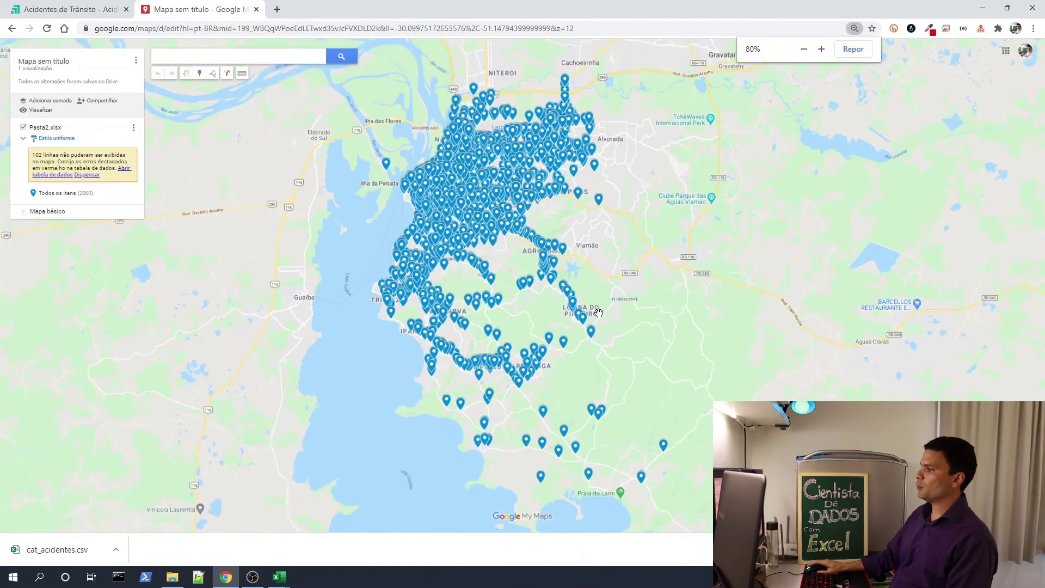
key(ctrl+minus)
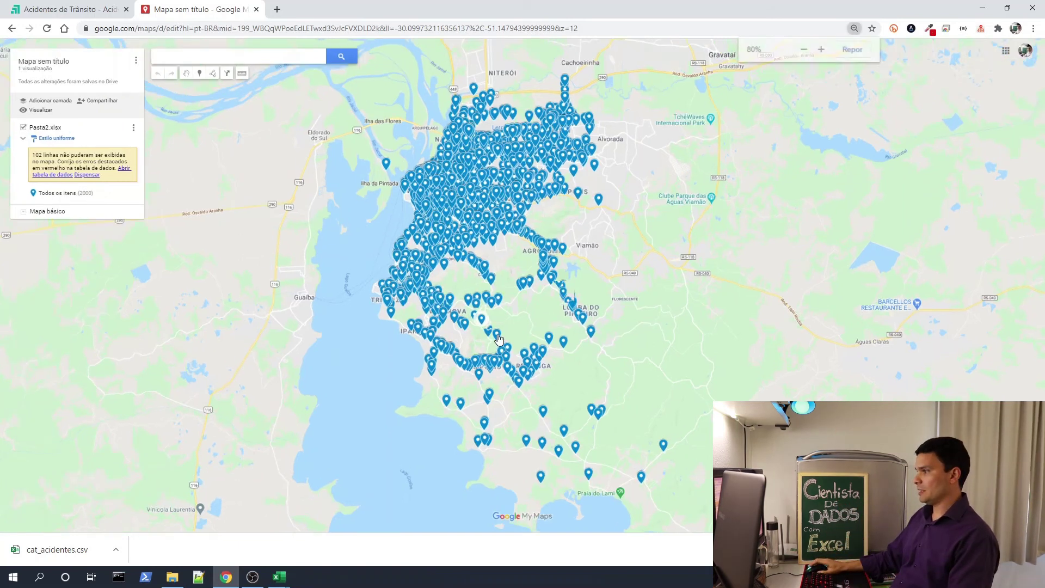
key(ctrl+plus)
scroll(482, 306, up, 1)
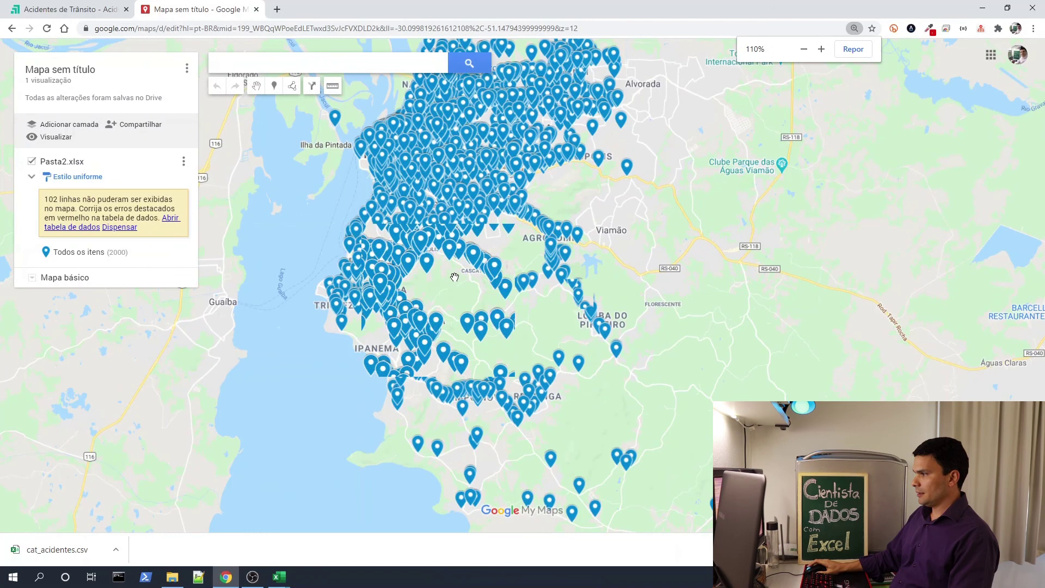
scroll(526, 301, up, 2)
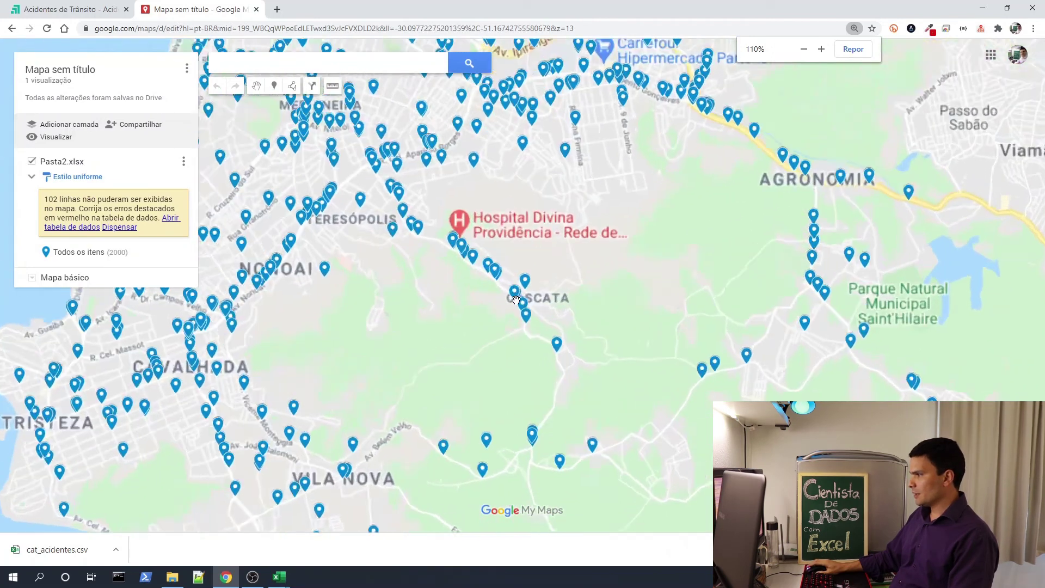
scroll(424, 245, up, 1)
scroll(475, 266, up, 1)
drag(443, 218, 452, 287)
scroll(388, 261, up, 1)
scroll(388, 268, up, 1)
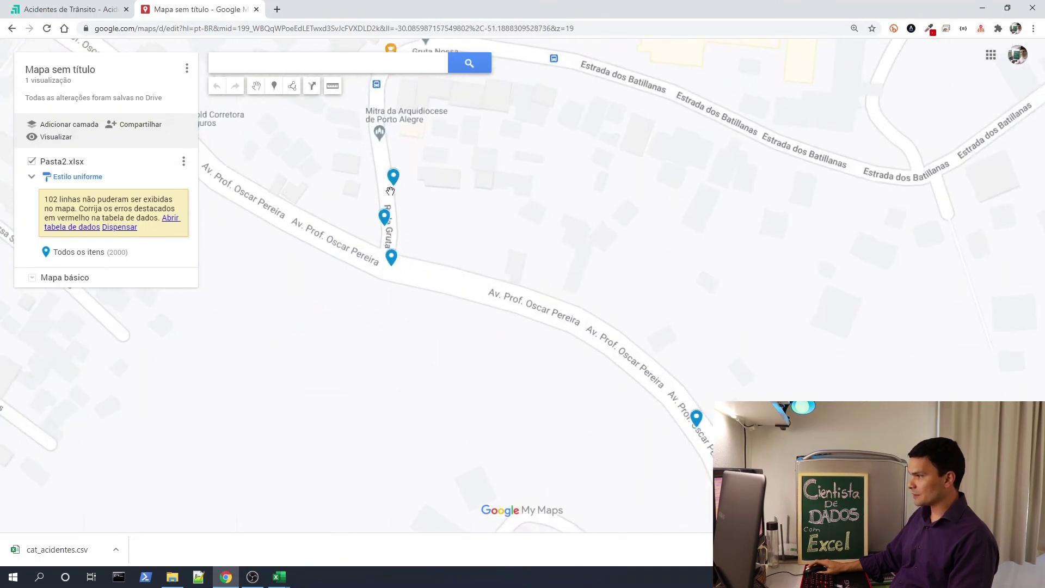
scroll(384, 256, down, 1)
scroll(389, 276, down, 1)
scroll(393, 289, down, 1)
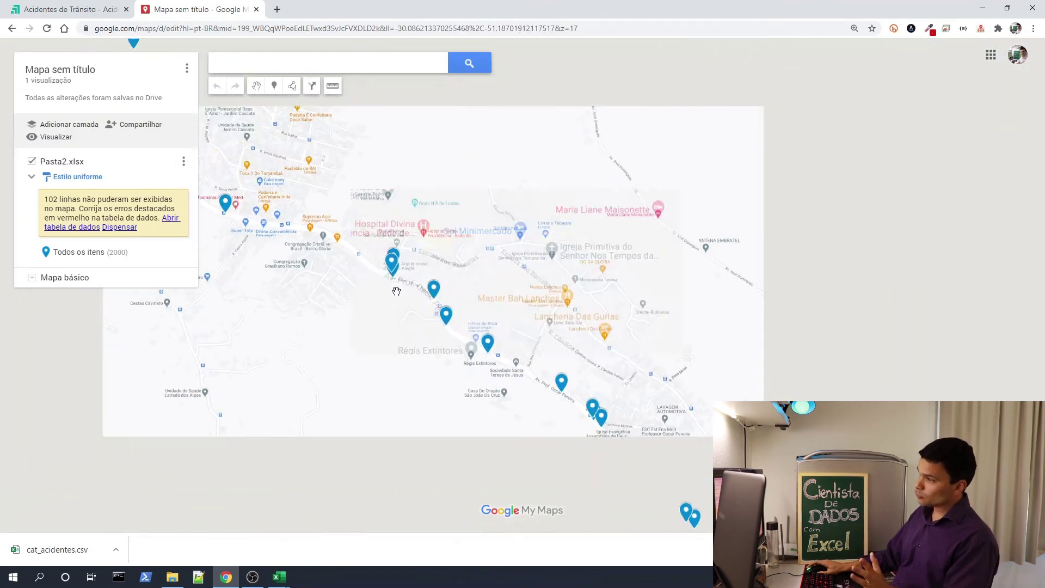
scroll(389, 295, down, 3)
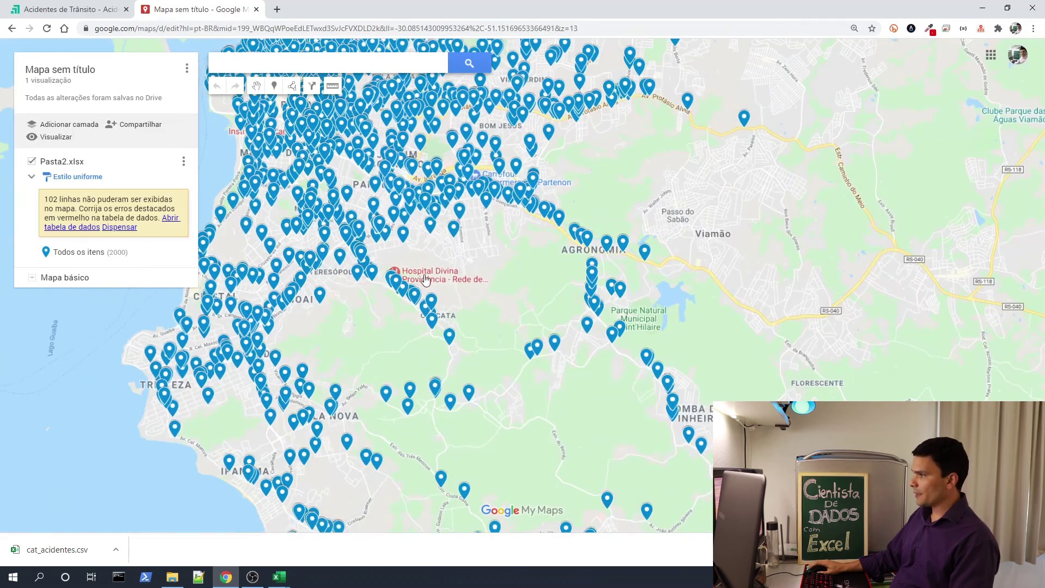
drag(385, 294, 424, 326)
- Review the Acidentes de Trânsito - Acidentes dataset page, then return to the enlarged accident map
click(84, 12)
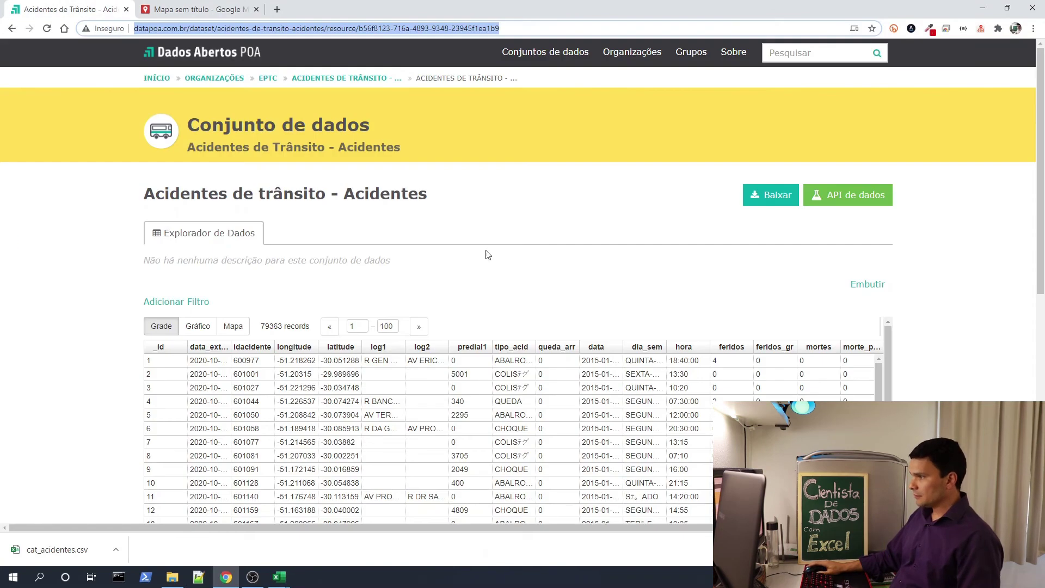
click(12, 28)
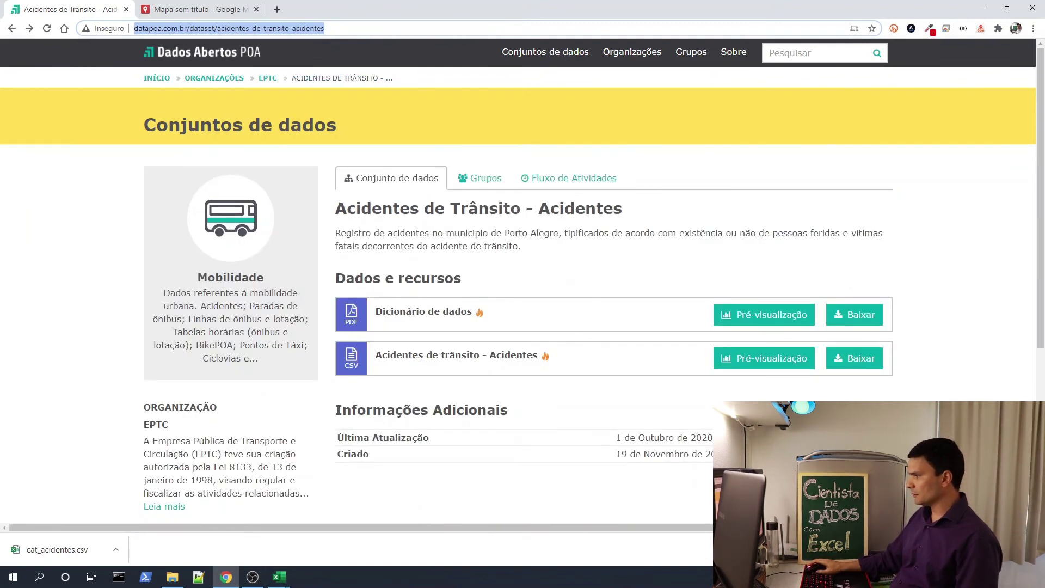
scroll(523, 277, down, 1)
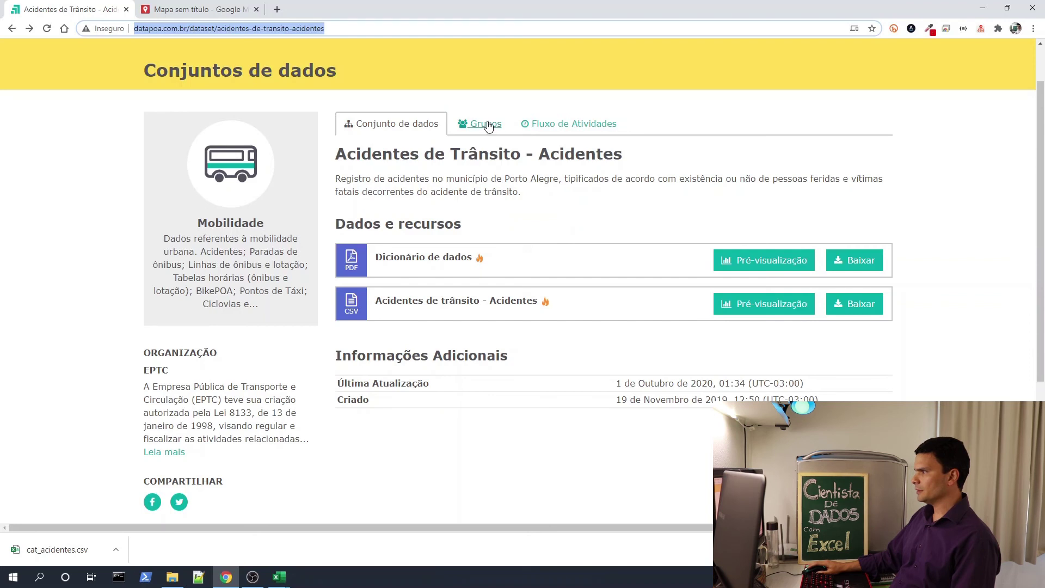
scroll(512, 196, up, 1)
scroll(251, 390, down, 4)
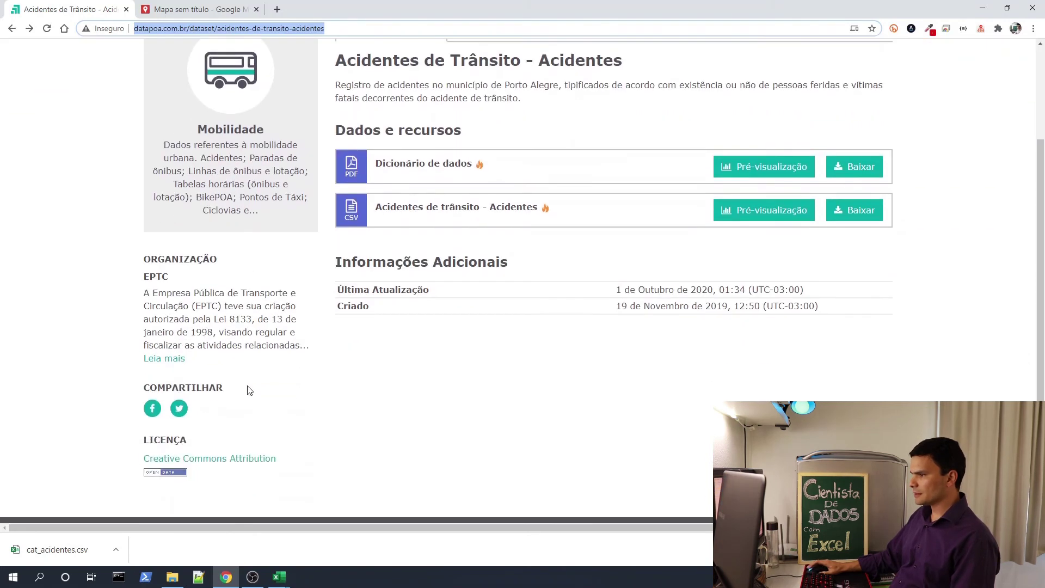
scroll(274, 100, up, 2)
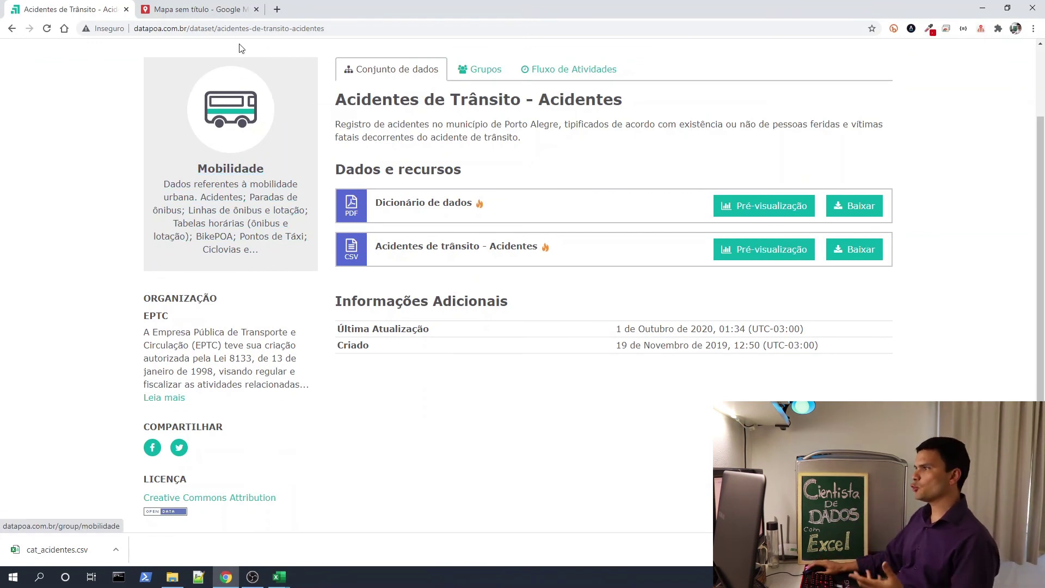
click(207, 9)
key(ctrl+plus)
key(ctrl+plus)
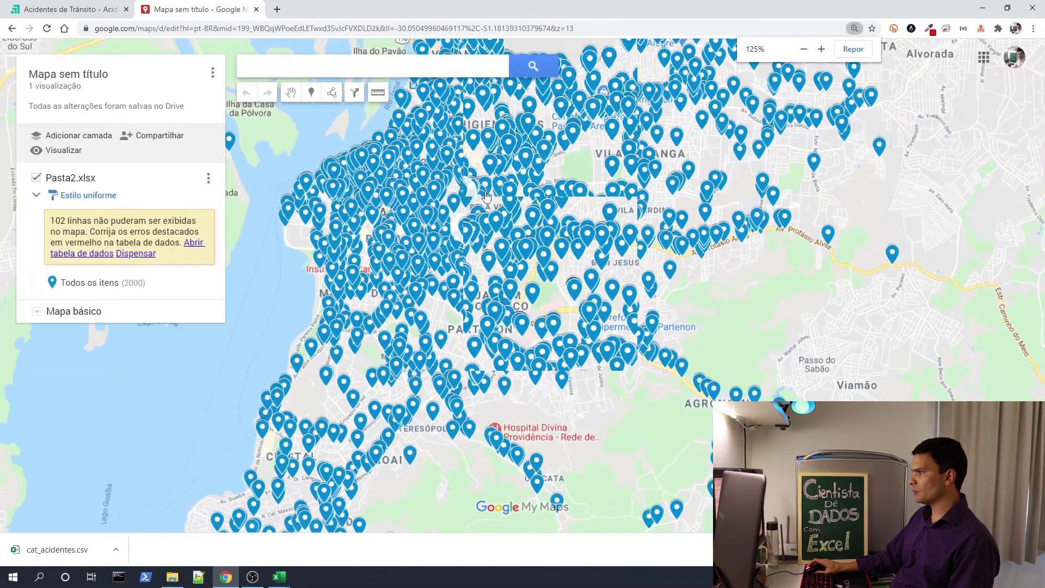
- Reduce the page zoom and zoom the map in toward street-level accident pins
key(ctrl+minus)
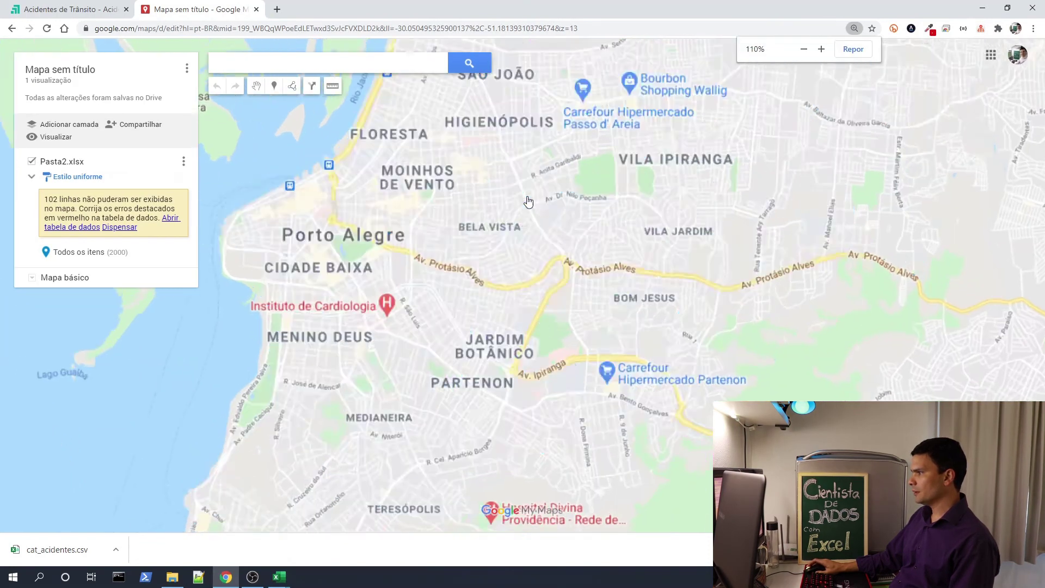
scroll(528, 202, up, 3)
scroll(567, 220, up, 2)
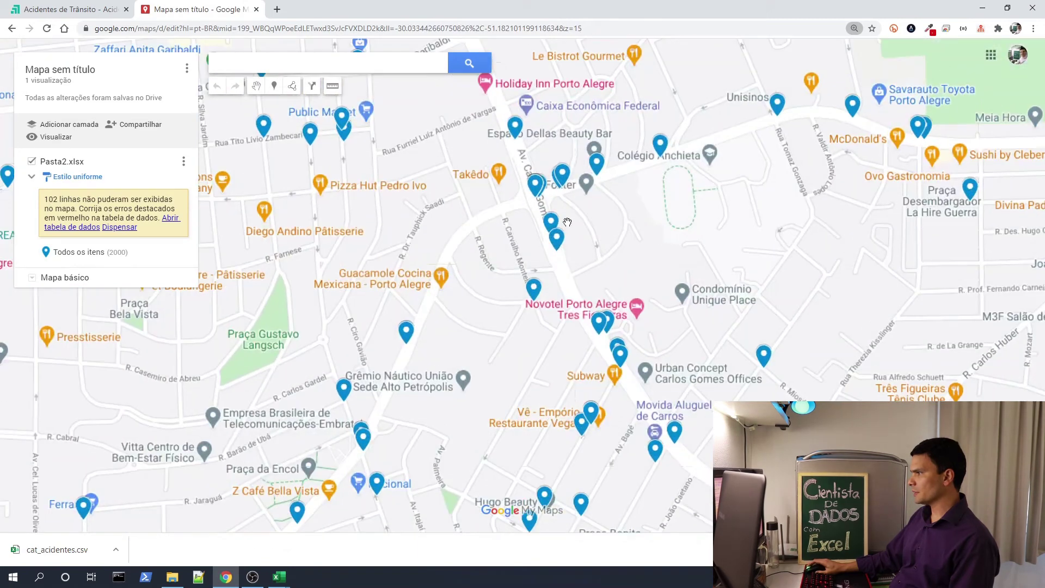
scroll(567, 222, up, 2)
scroll(468, 185, up, 2)
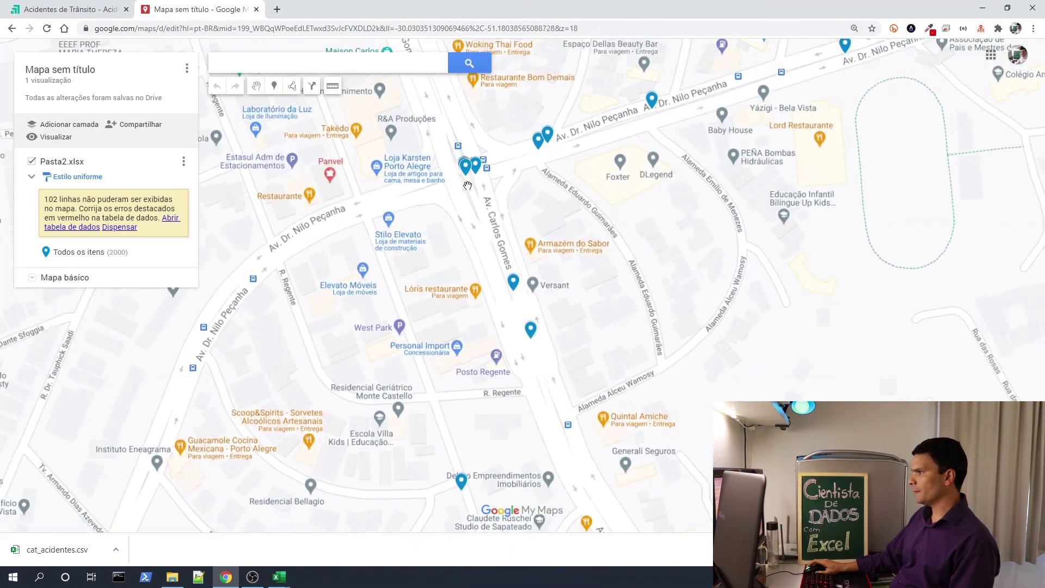
scroll(468, 186, up, 1)
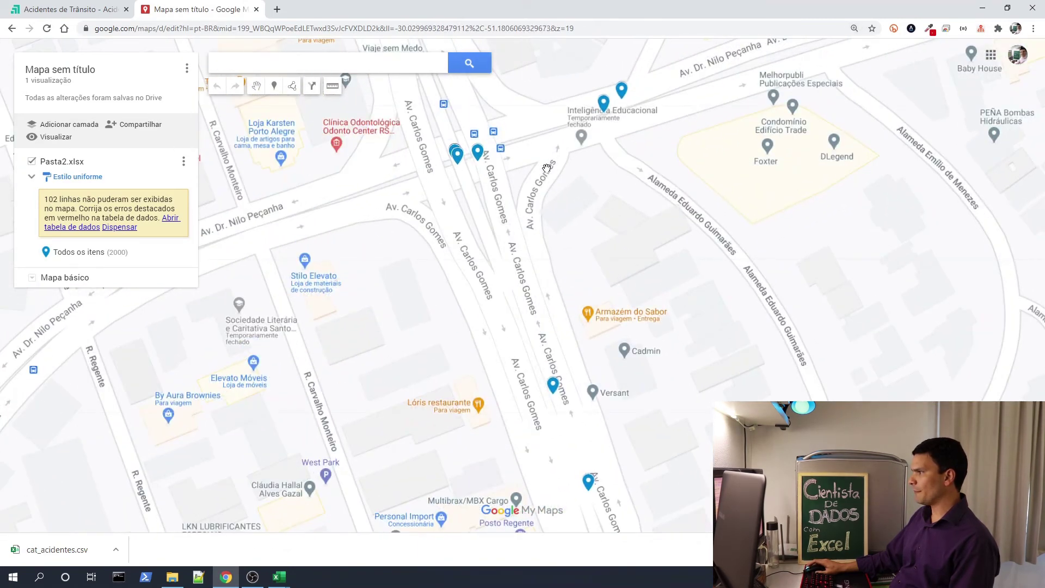
scroll(547, 169, down, 1)
scroll(524, 140, down, 2)
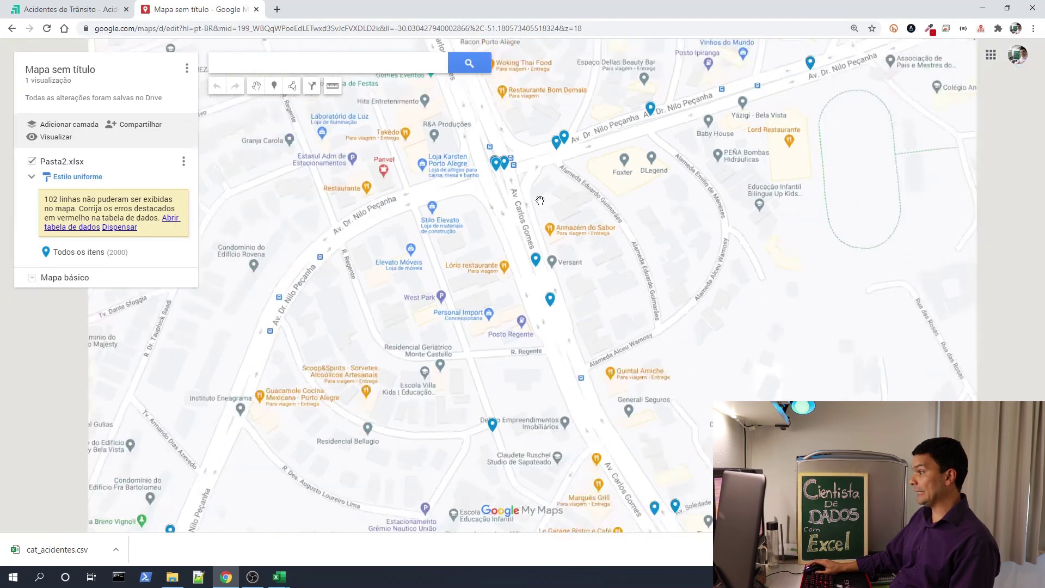
scroll(591, 329, up, 3)
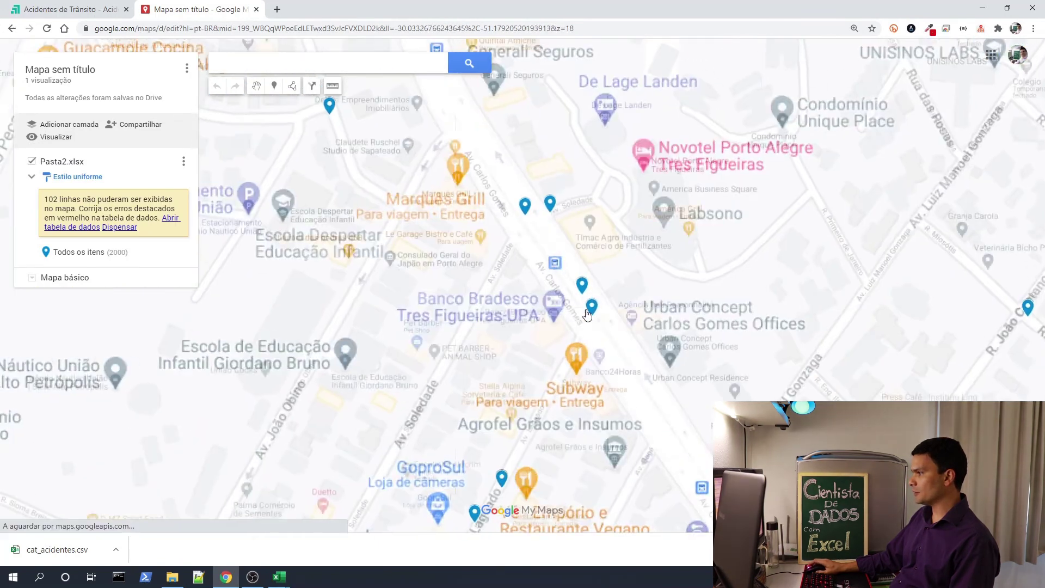
- Pan along Av. Carlos Gomes and zoom around the pins on Av. Protásio Alves
drag(584, 306, 566, 279)
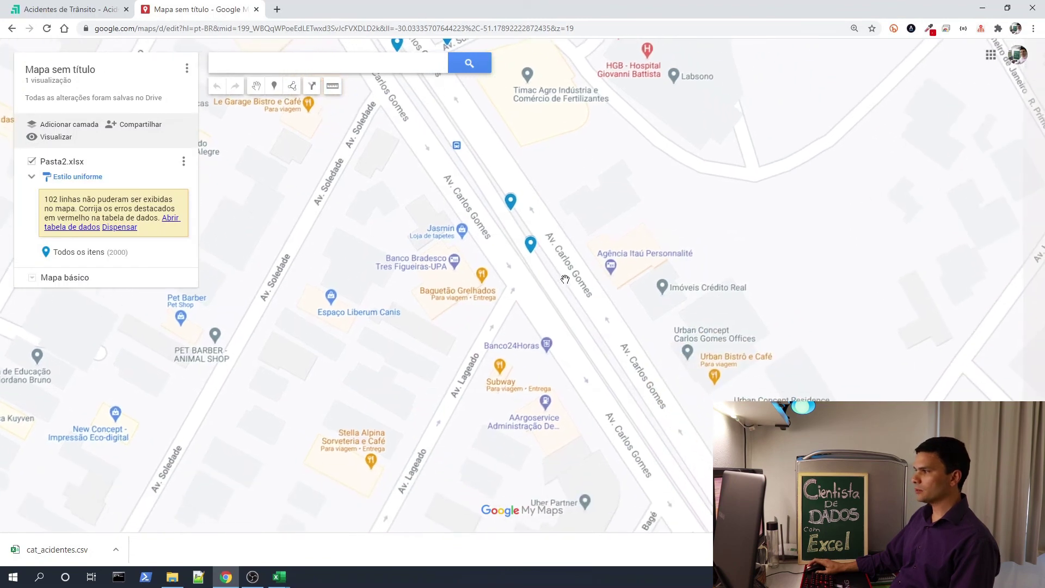
scroll(554, 245, down, 2)
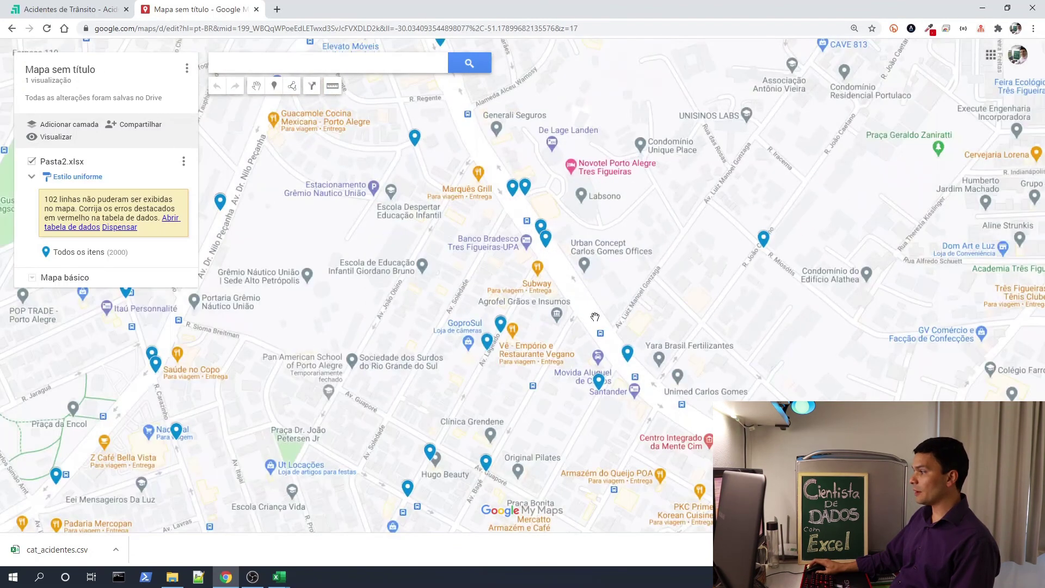
scroll(554, 290, up, 2)
scroll(531, 301, down, 3)
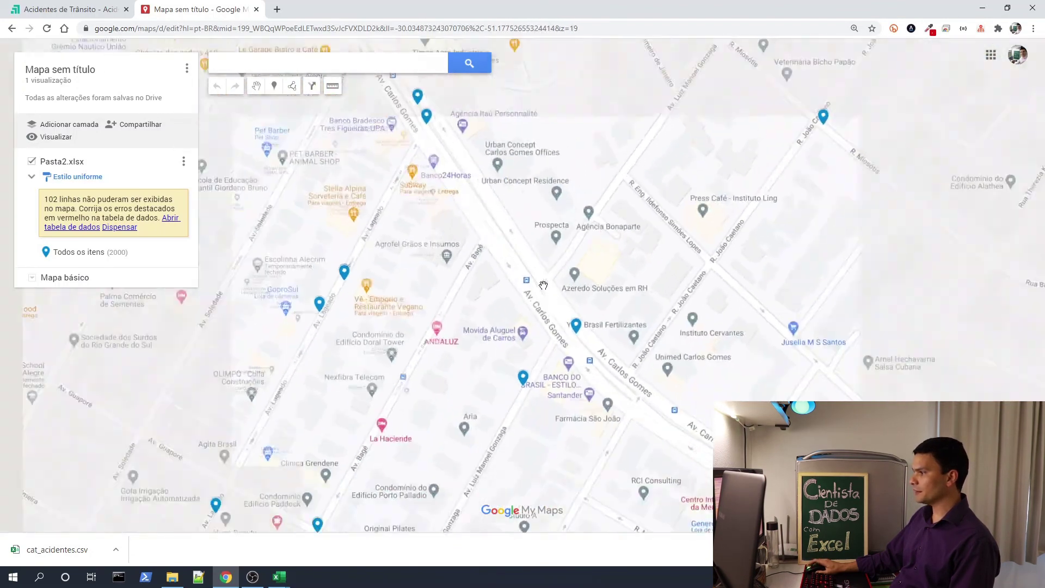
scroll(313, 294, up, 2)
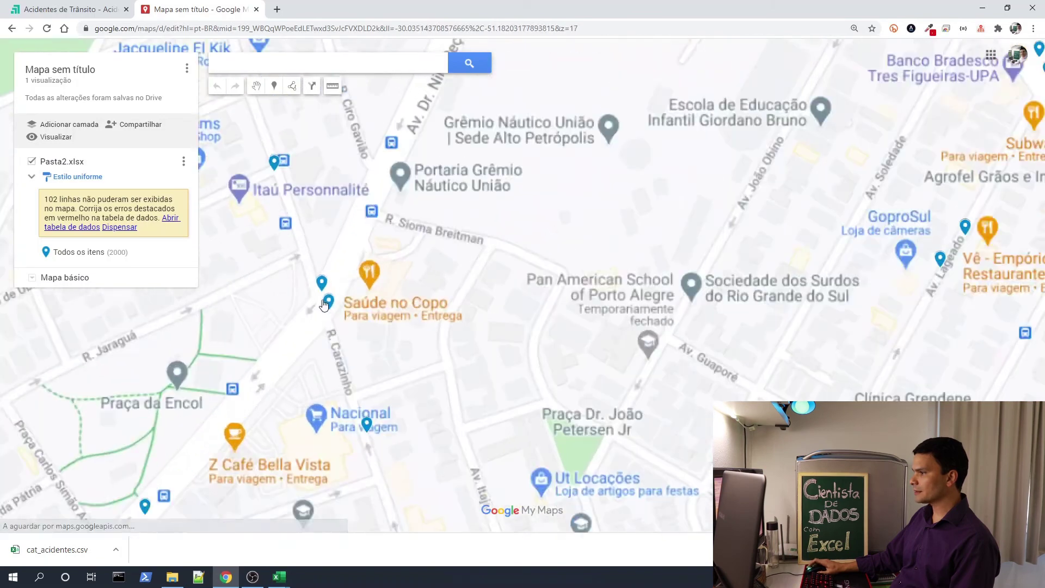
scroll(313, 295, up, 2)
scroll(345, 294, down, 2)
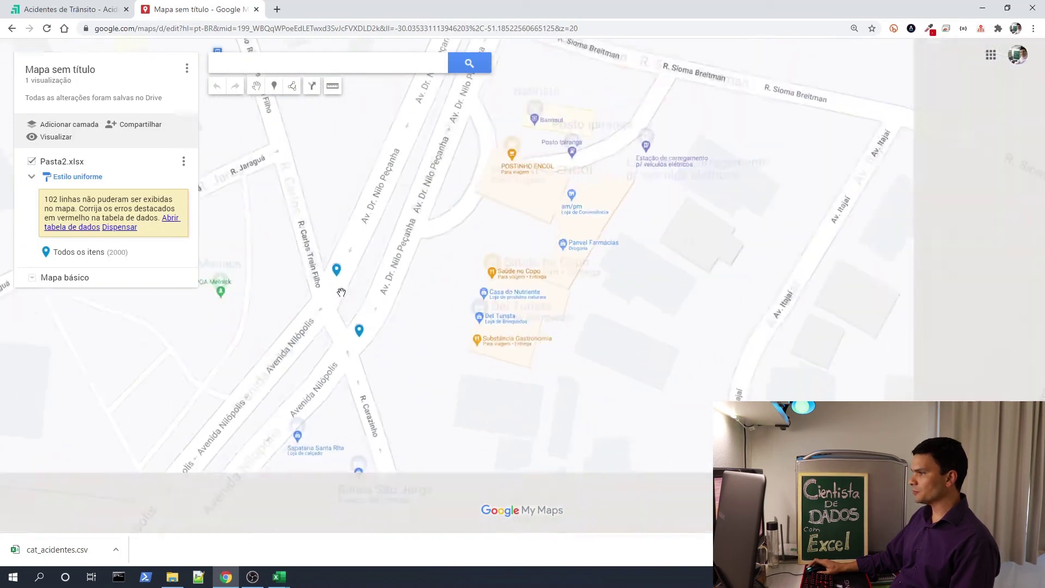
scroll(346, 295, down, 3)
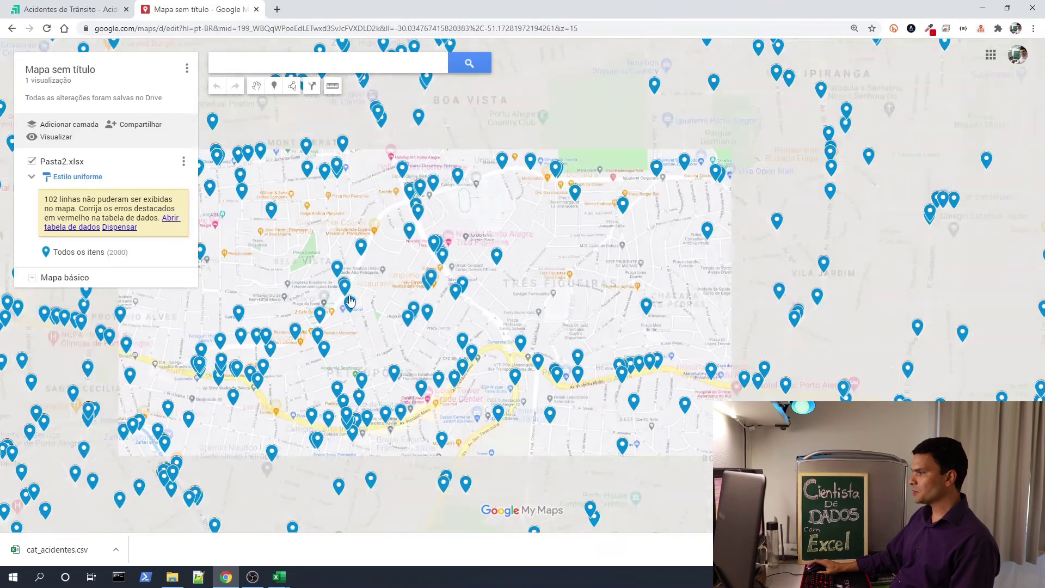
scroll(604, 384, up, 1)
scroll(608, 383, up, 1)
scroll(602, 381, up, 1)
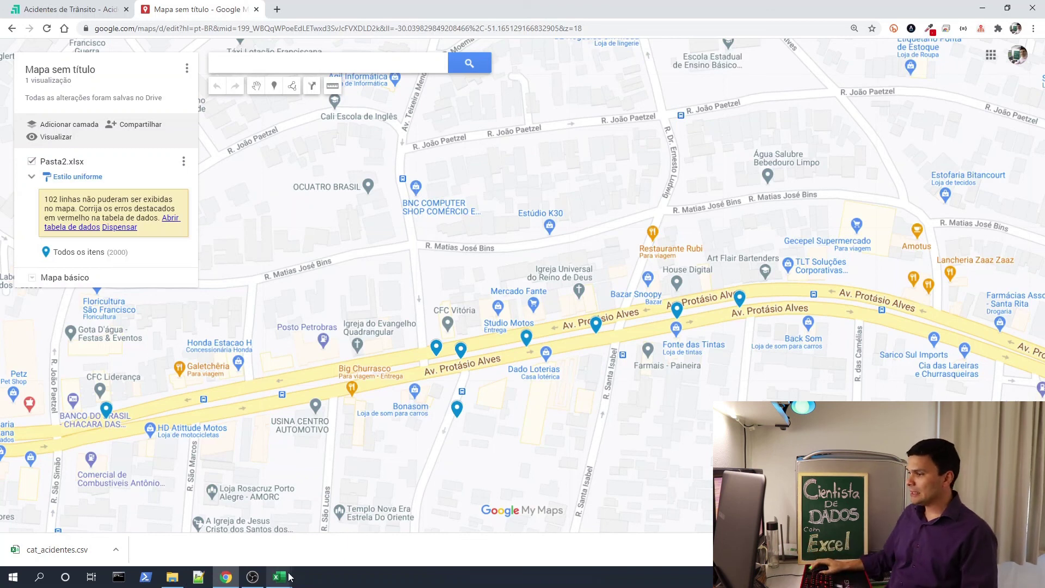
- Switch to Excel's Pasta1 window and scroll across the cat_acidentes table's columns
mouse_move(279, 577)
click(315, 553)
scroll(372, 439, down, 8)
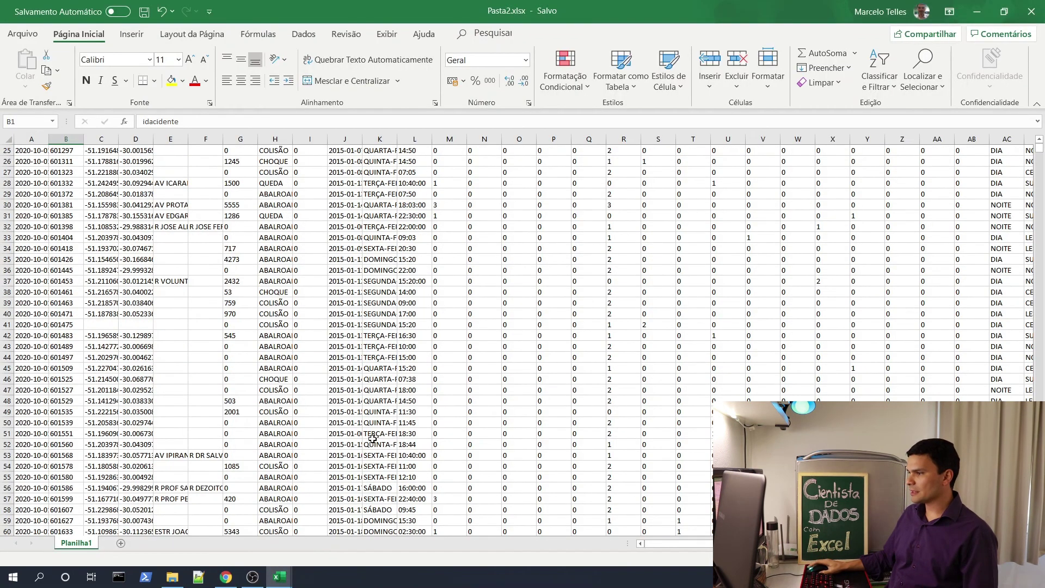
click(220, 539)
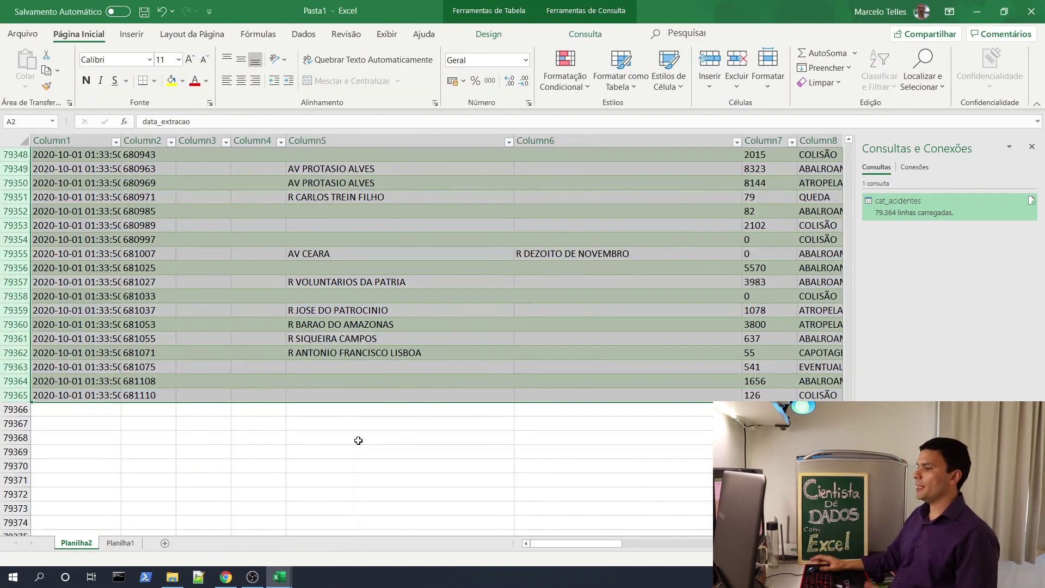
drag(551, 547, 558, 546)
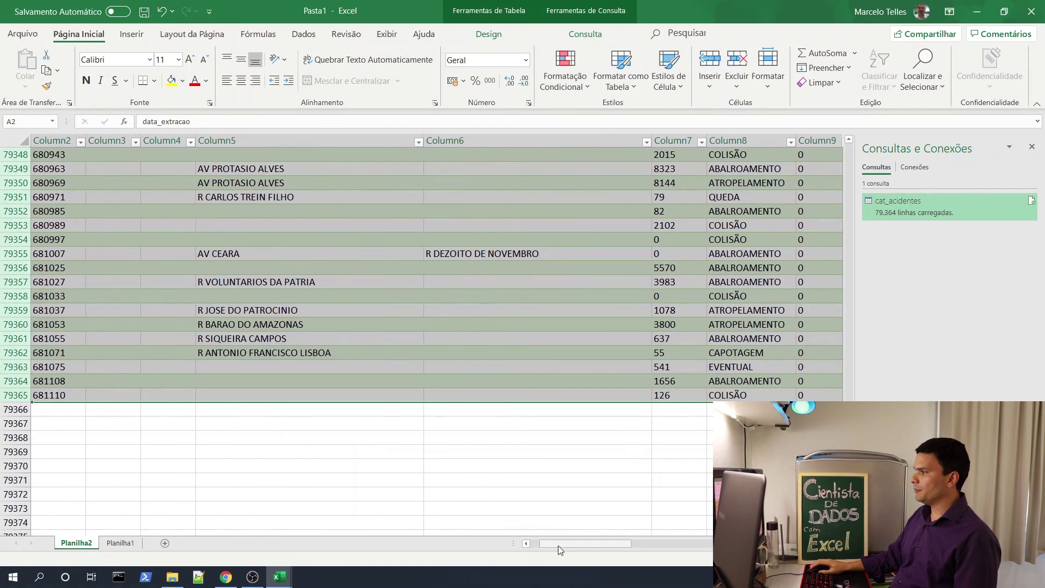